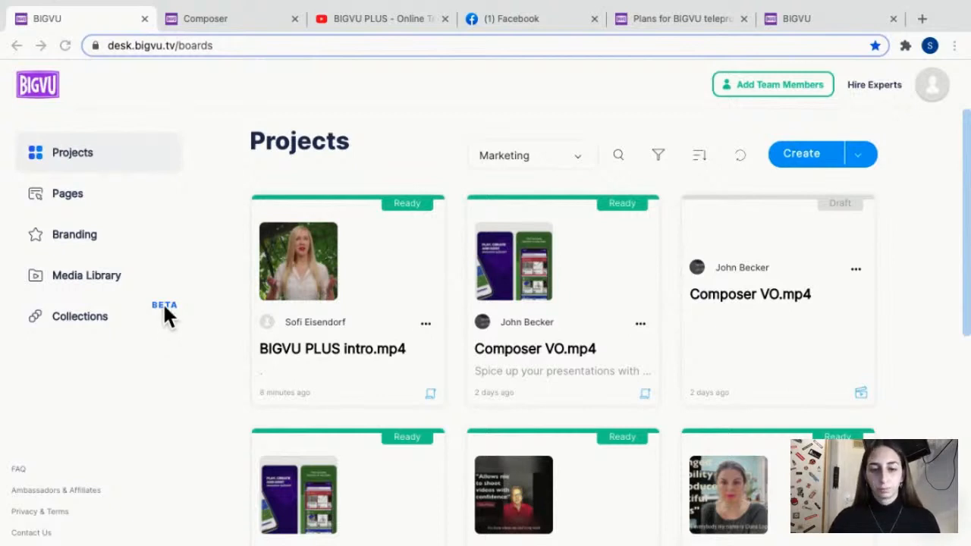
pyautogui.click(82, 153)
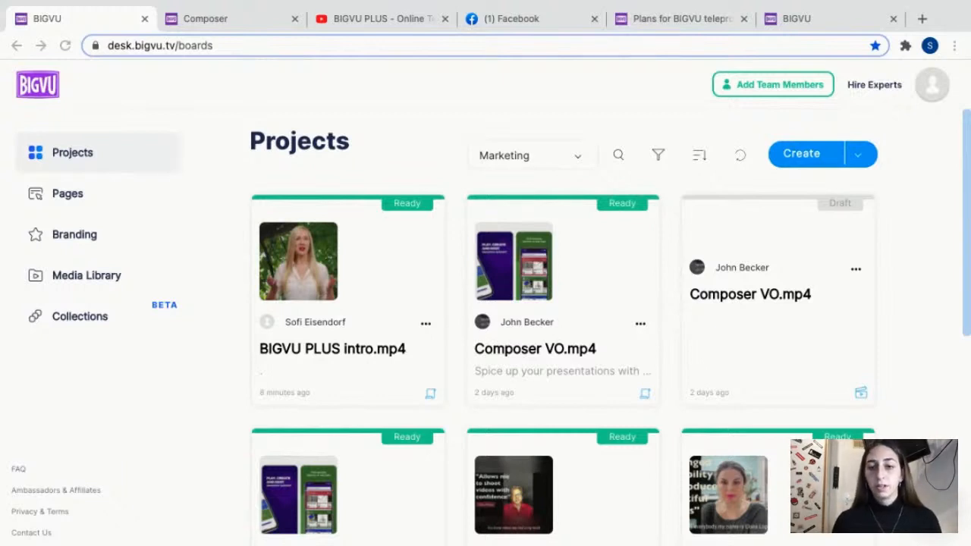
pyautogui.click(858, 157)
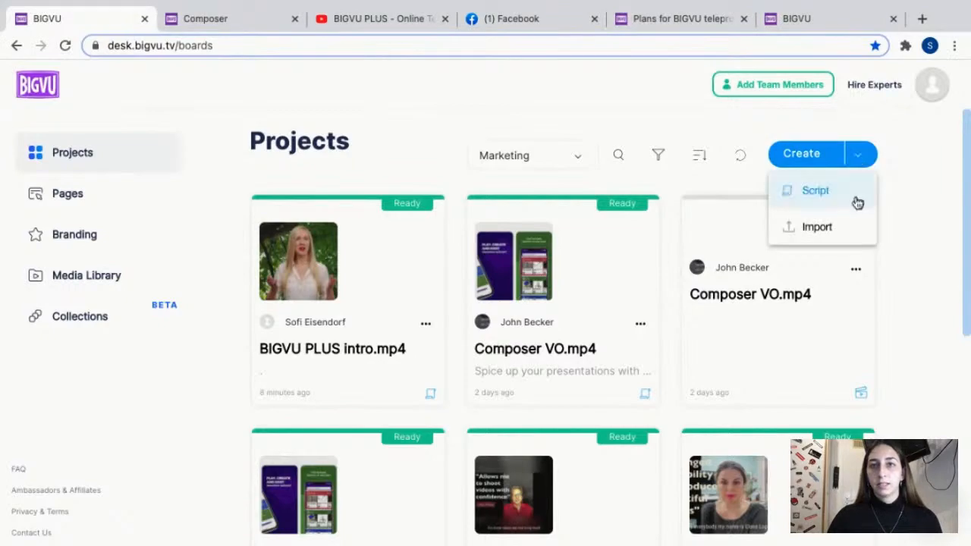
pyautogui.click(825, 229)
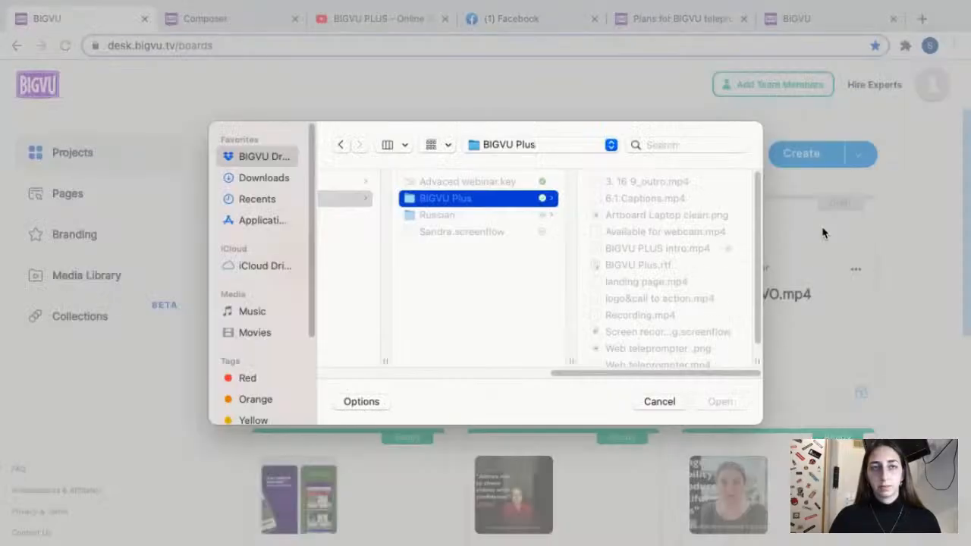
pyautogui.moveTo(581, 373); pyautogui.dragTo(354, 373)
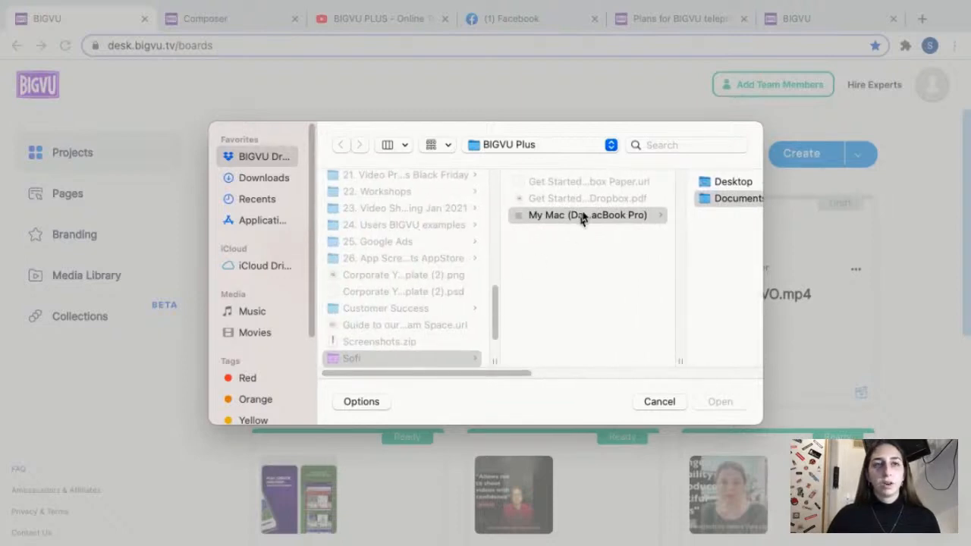
pyautogui.moveTo(501, 374); pyautogui.dragTo(656, 375)
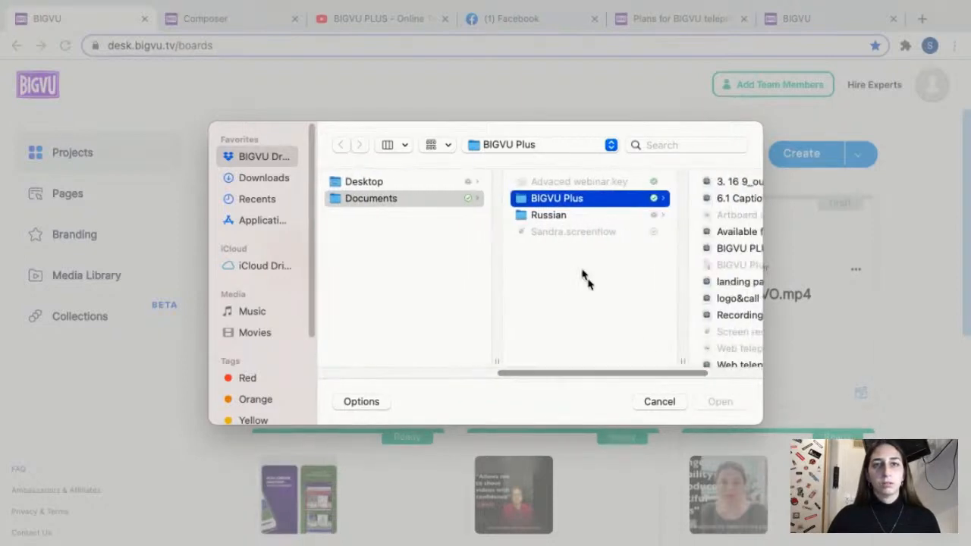
pyautogui.click(734, 183)
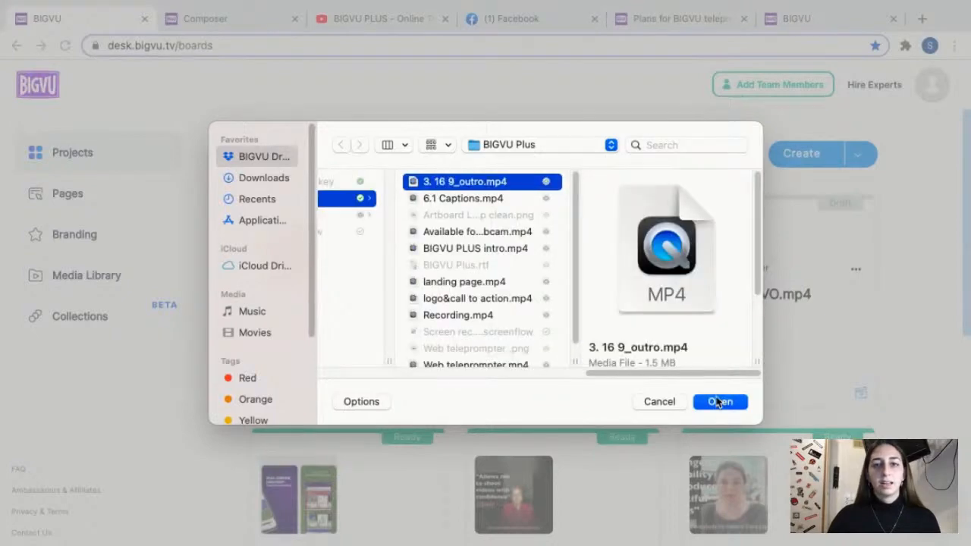
pyautogui.click(658, 402)
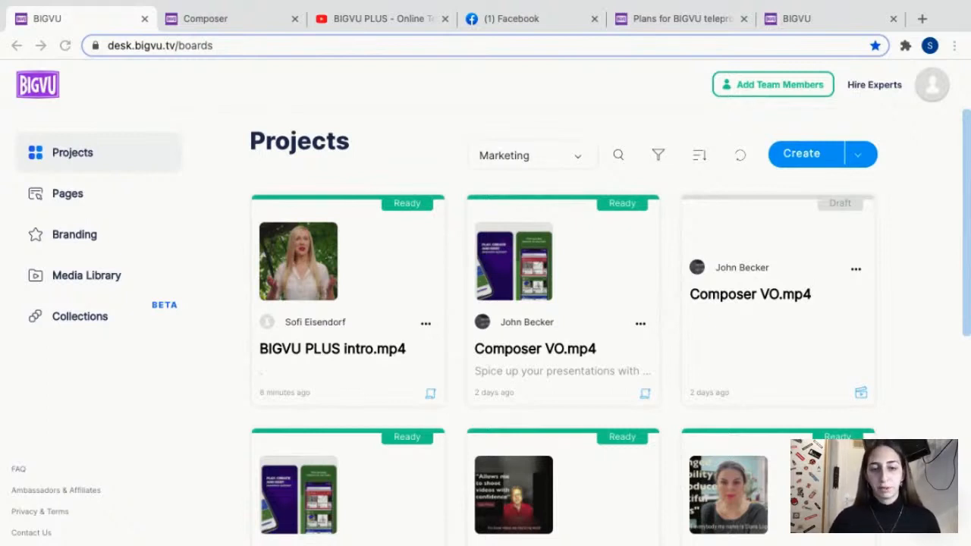
# Create a new script in Projects with the headline "My project".
pyautogui.click(858, 156)
pyautogui.click(858, 156)
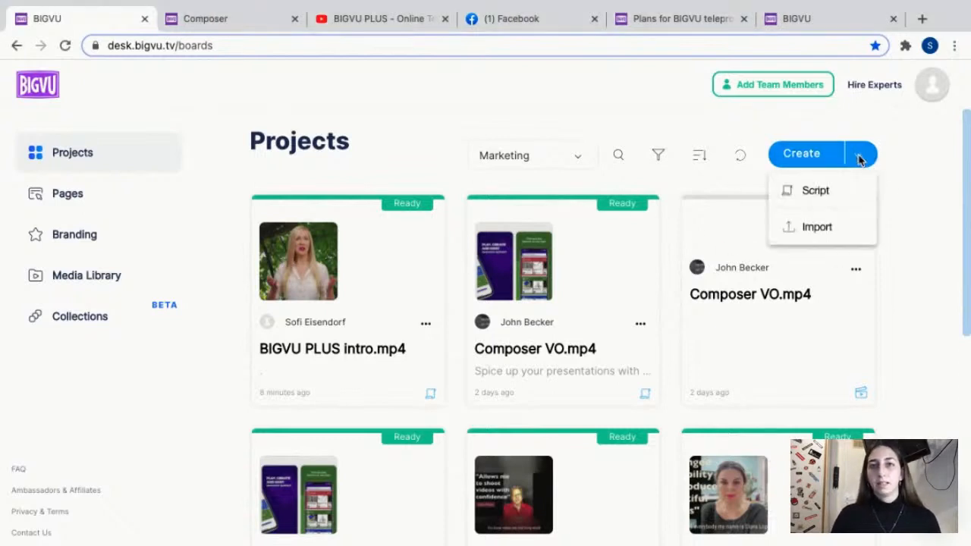
pyautogui.click(841, 195)
pyautogui.click(379, 278)
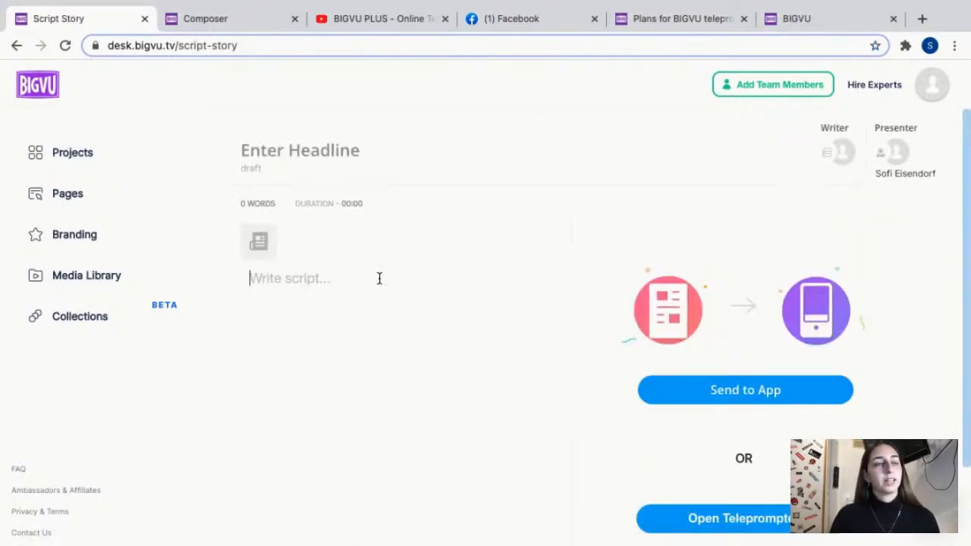
pyautogui.click(335, 144)
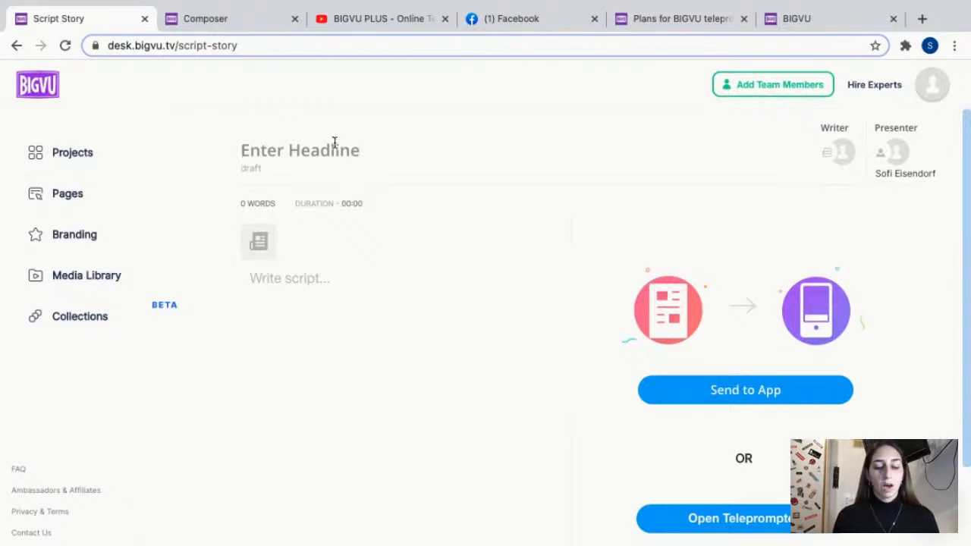
pyautogui.write('My ')
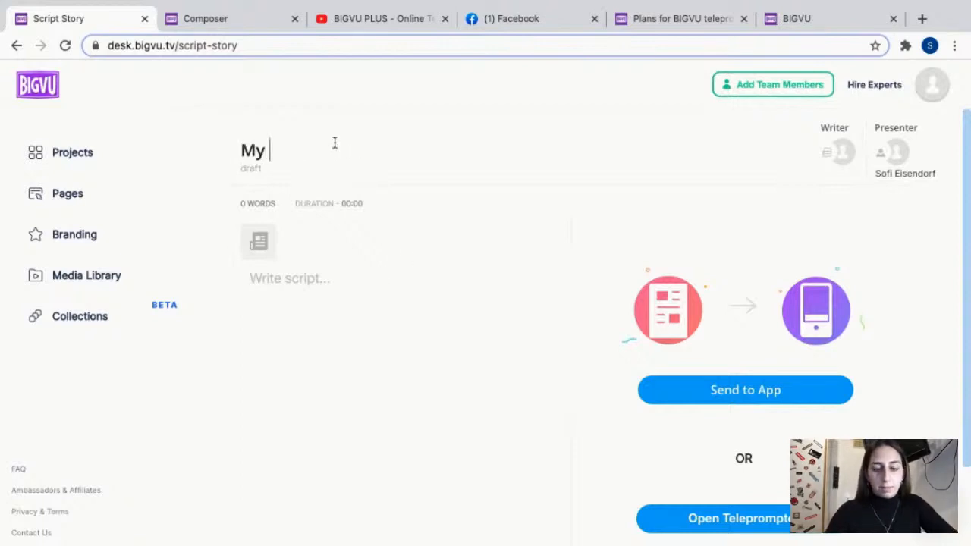
pyautogui.write('project')
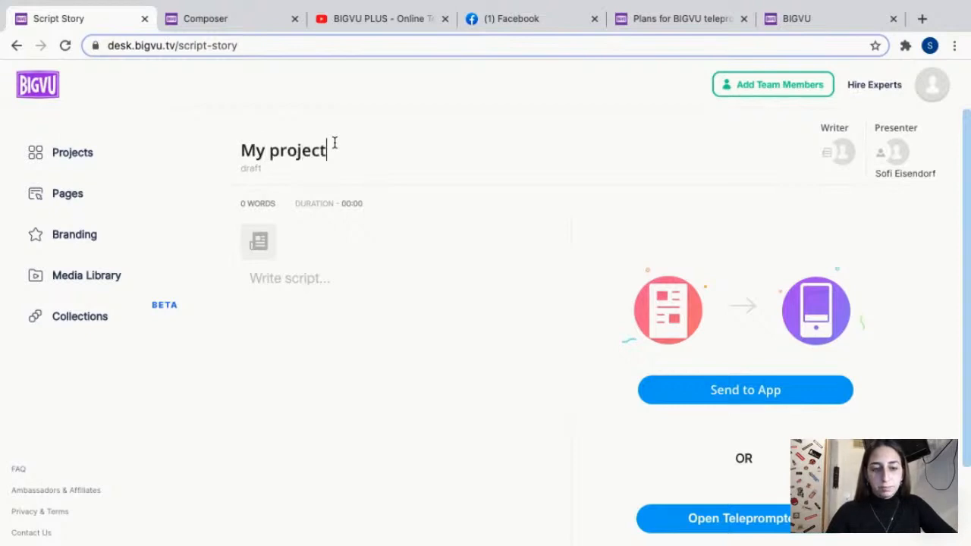
# Paste the copied text from "This is a demo" to "Stay tuned for more!" as the script body and save the script.
pyautogui.click(325, 301)
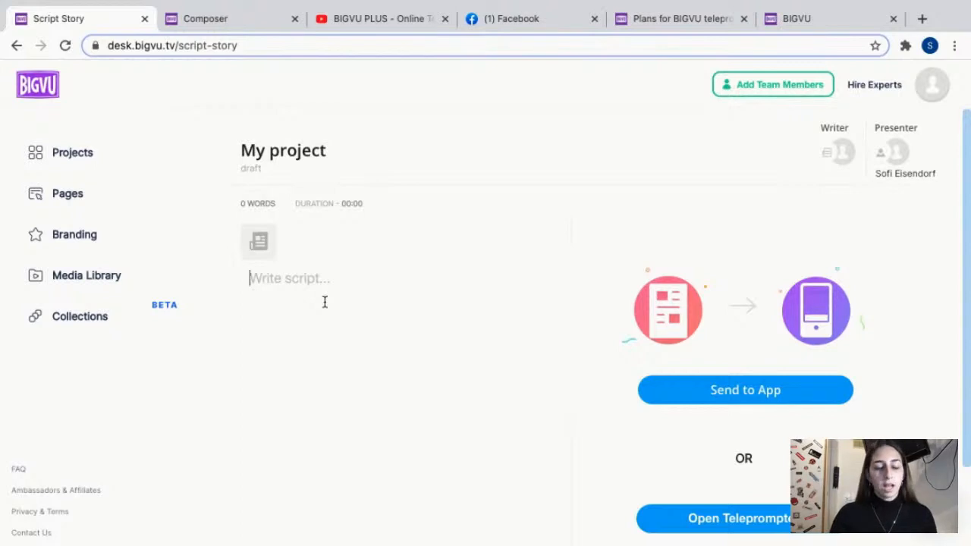
pyautogui.write("This is a demo Today I'm going to show you how to do advanced editing and how to use BIGVU PLUS. With BIGVU Plus, you can create beautiful videos using BIGVU desk Teleprompter. You will be able to create videos up to 59 minutes long and even customize your brand colors and fonts. Stay tuned for more!")
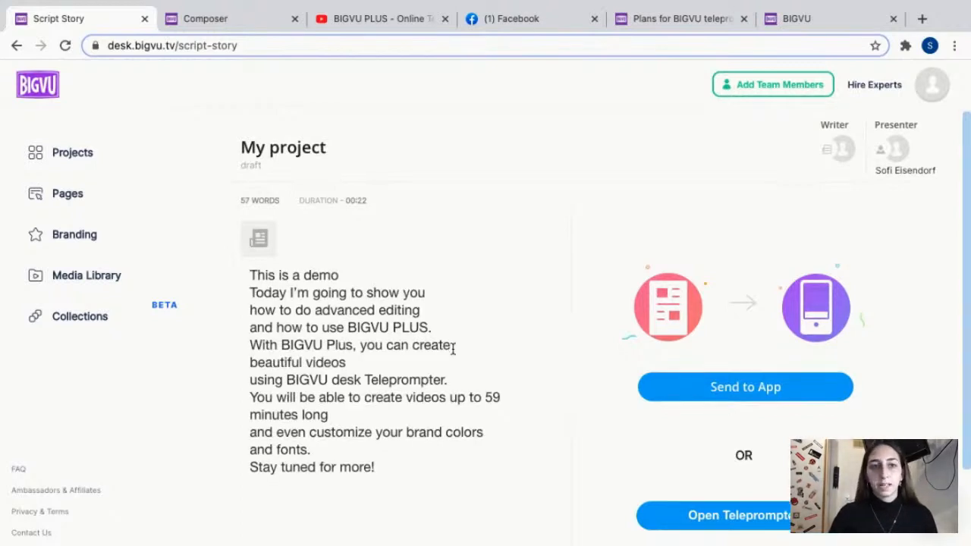
pyautogui.scroll(-1, 450, 346)
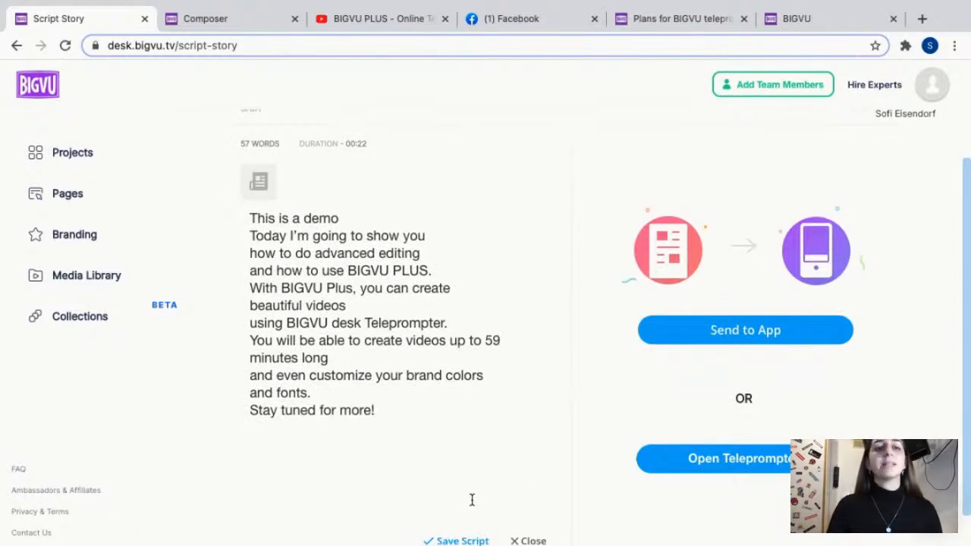
pyautogui.scroll(-1, 425, 455)
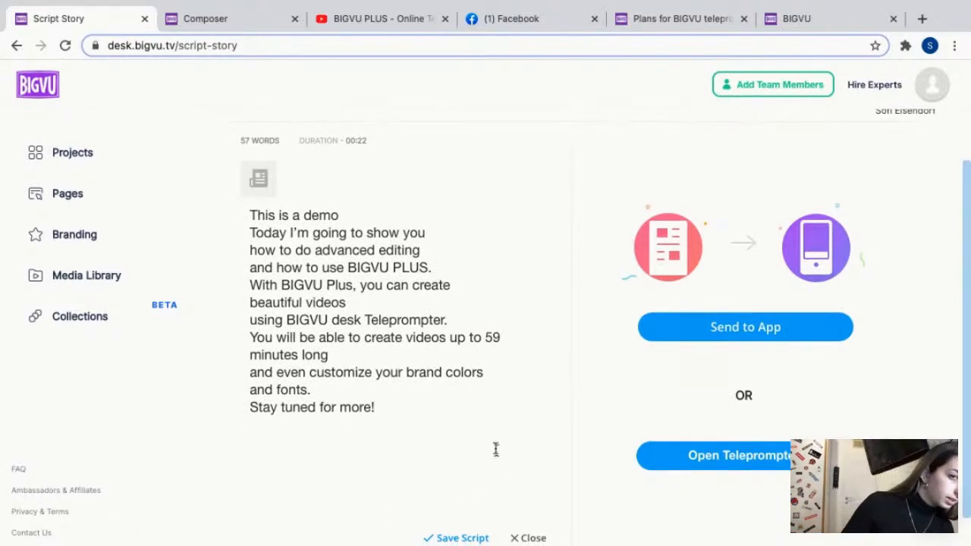
pyautogui.scroll(-1, 503, 473)
pyautogui.click(459, 505)
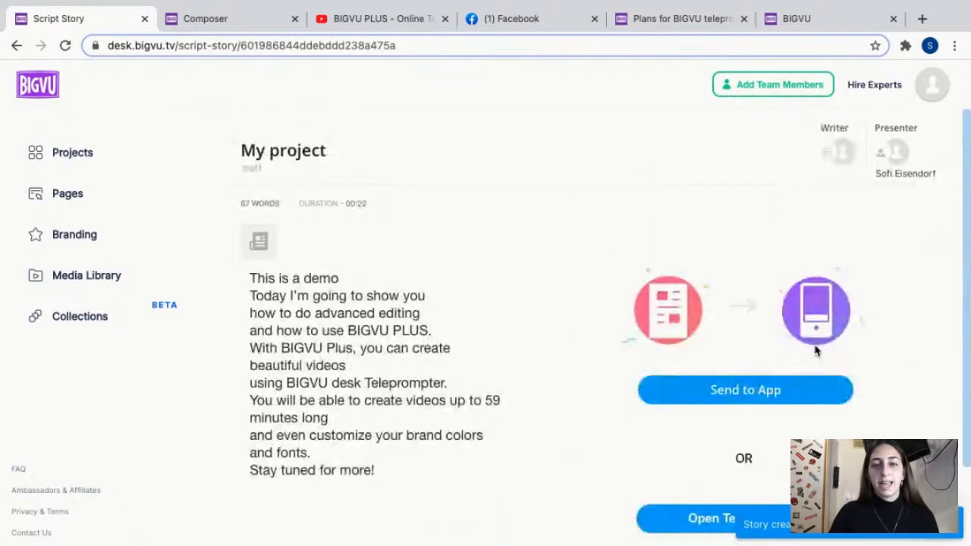
# Open the saved script in the teleprompter and turn the full-screen browser into a smaller window that fits the prompter.
pyautogui.scroll(-1, 836, 320)
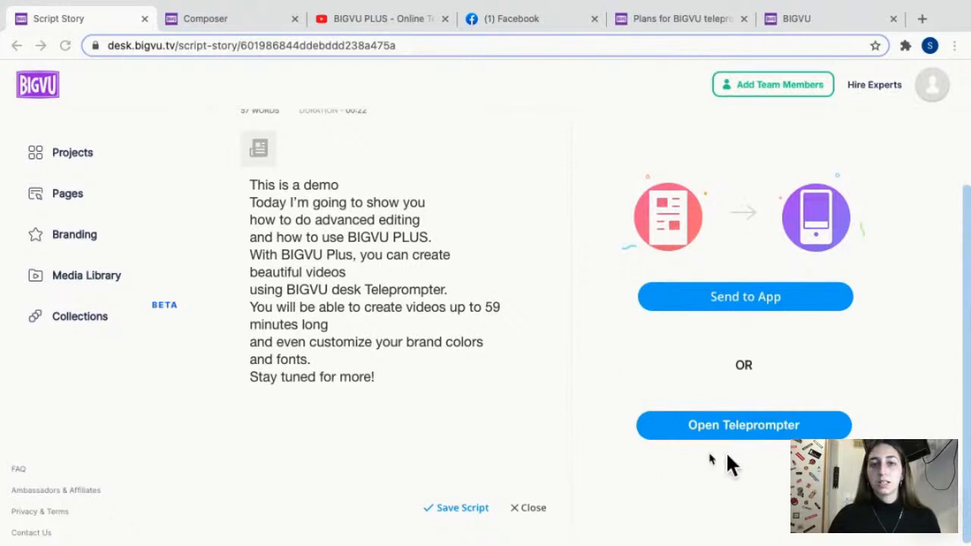
pyautogui.click(734, 426)
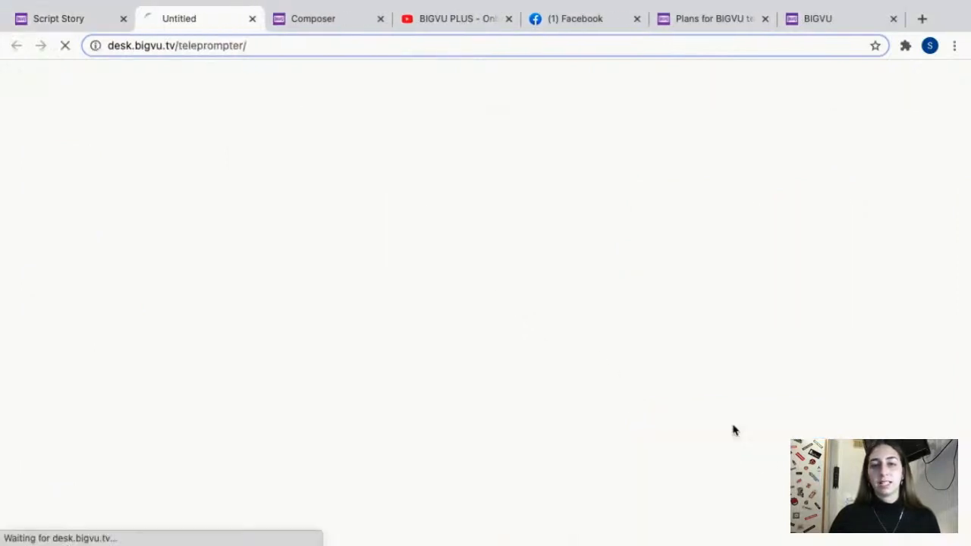
pyautogui.moveTo(210, 9)
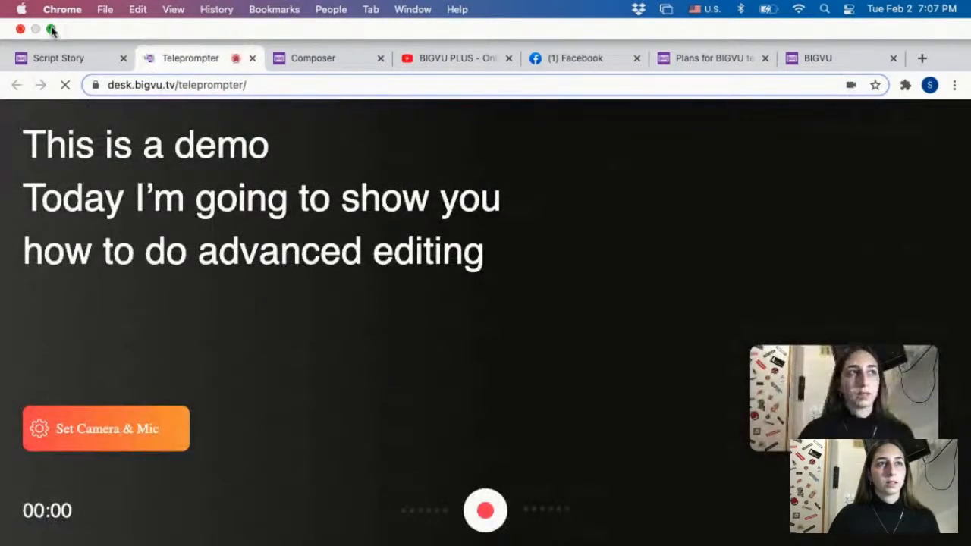
pyautogui.click(52, 29)
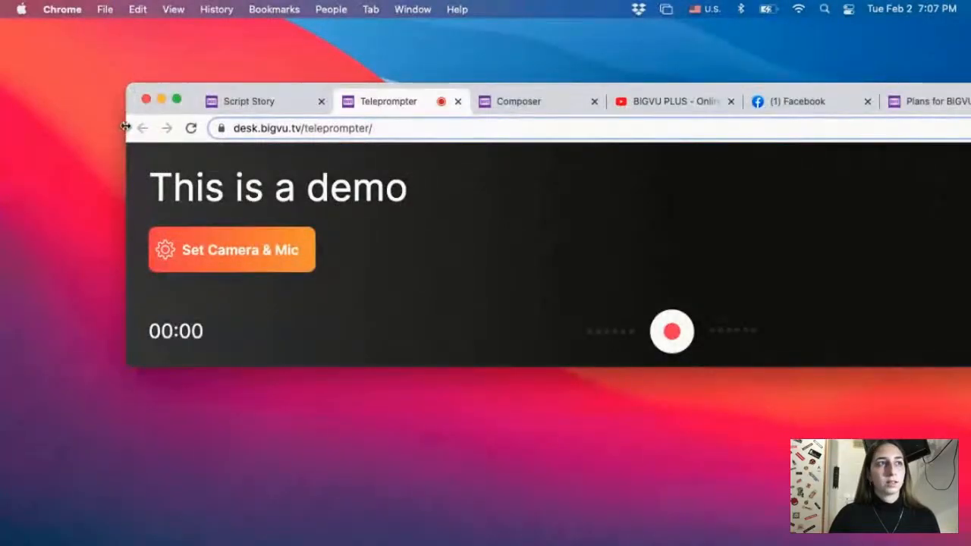
pyautogui.moveTo(195, 94); pyautogui.dragTo(207, 31)
pyautogui.moveTo(518, 302); pyautogui.dragTo(493, 488)
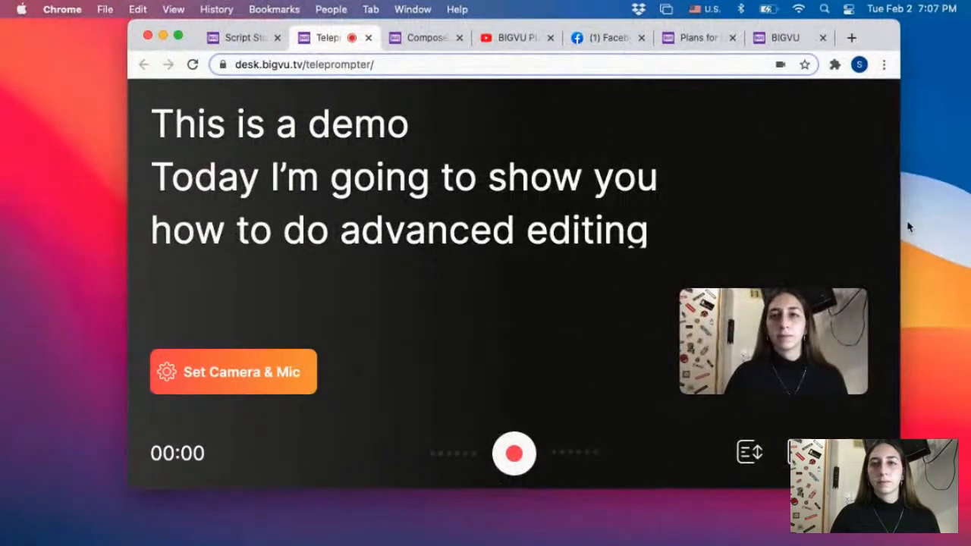
pyautogui.moveTo(899, 221); pyautogui.dragTo(763, 210)
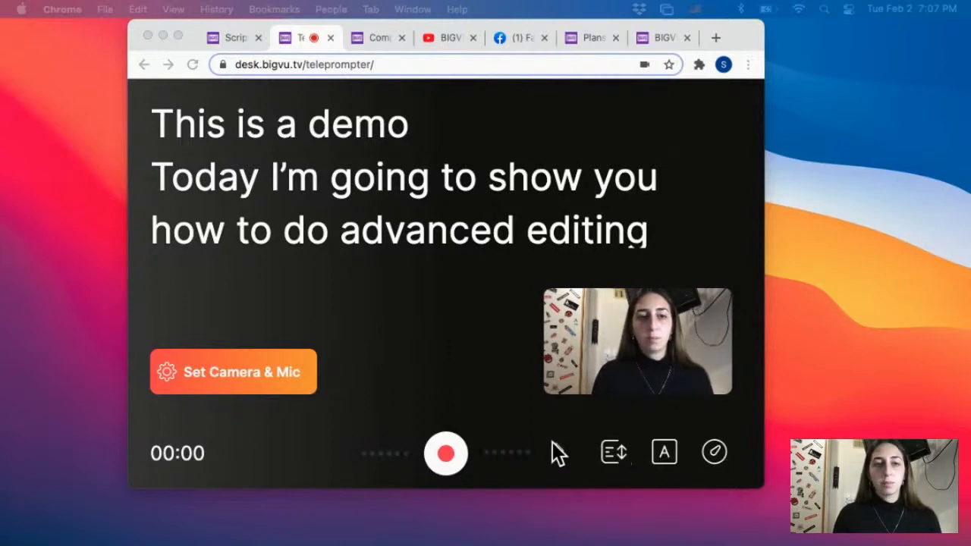
# Move the teleprompter's scroll position to about mid-script and set the speed to 237 words/min.
pyautogui.click(611, 451)
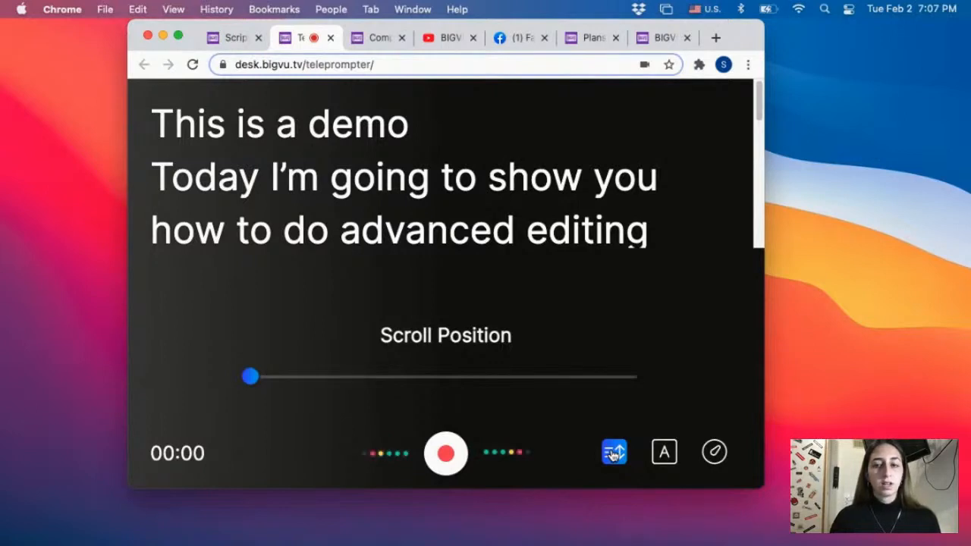
pyautogui.moveTo(257, 379); pyautogui.dragTo(430, 376)
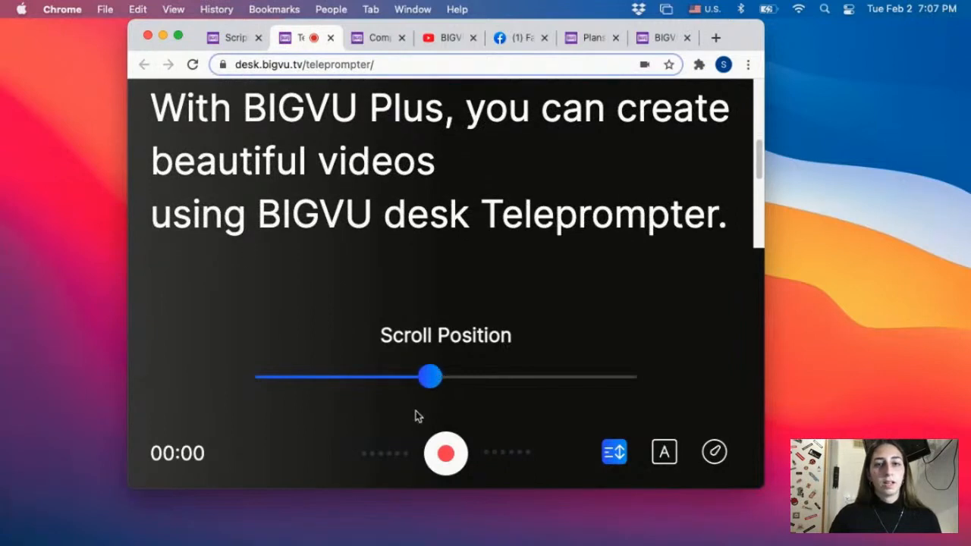
pyautogui.click(667, 452)
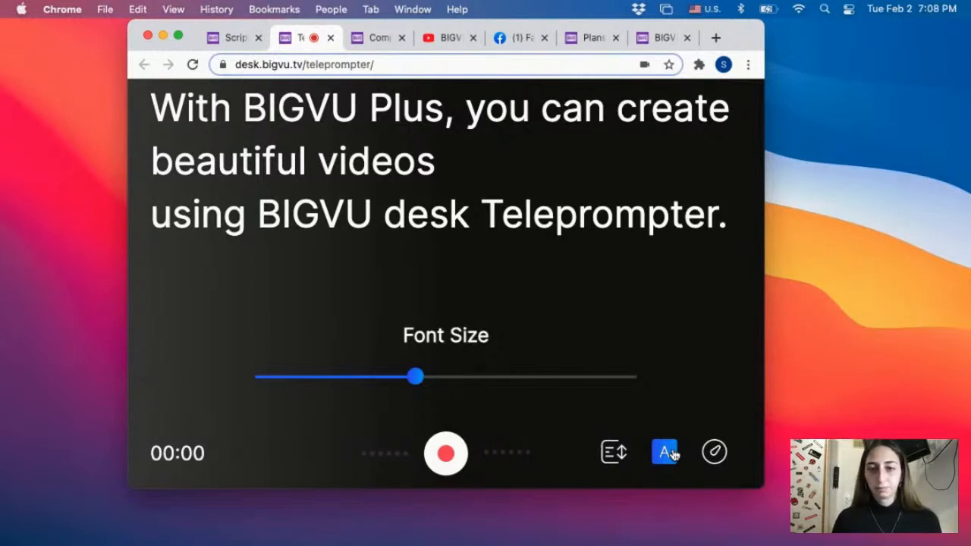
pyautogui.click(717, 453)
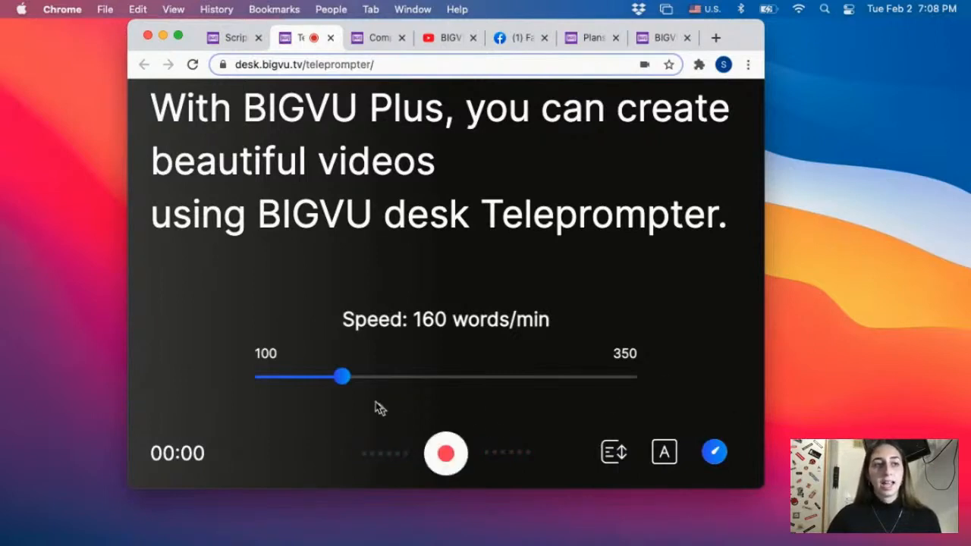
pyautogui.moveTo(343, 379); pyautogui.dragTo(464, 382)
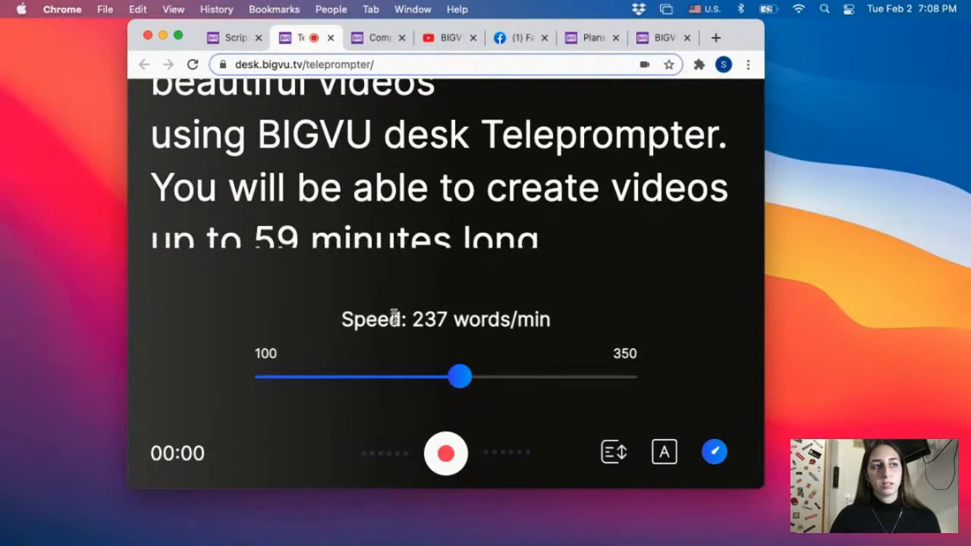
pyautogui.click(717, 455)
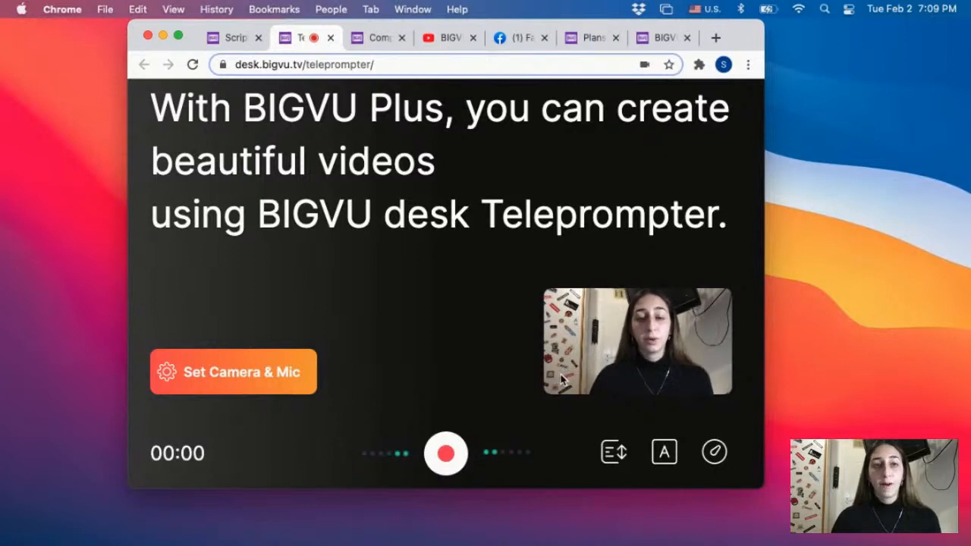
# Reduce the teleprompter's font size slightly and set the speed to 200 words/min.
pyautogui.click(665, 452)
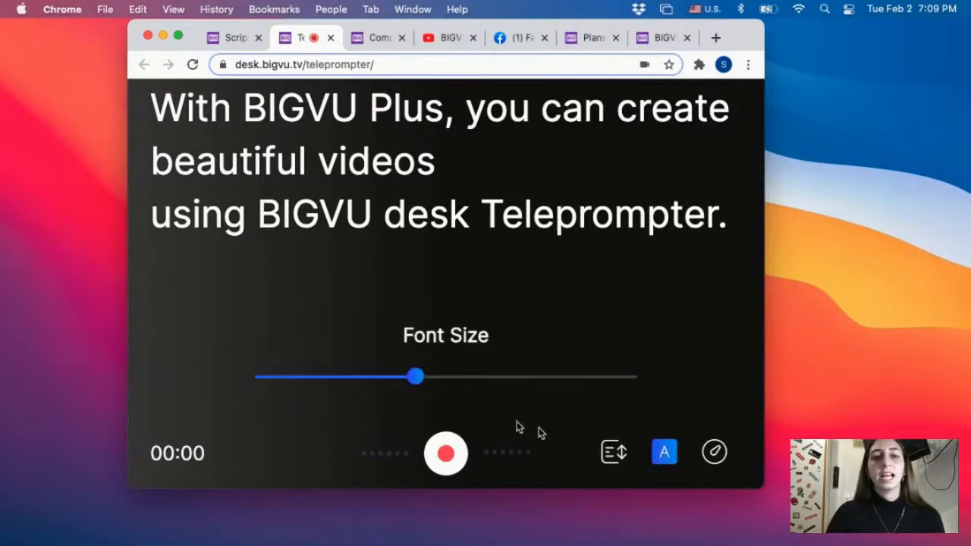
pyautogui.moveTo(418, 378); pyautogui.dragTo(390, 377)
pyautogui.click(715, 452)
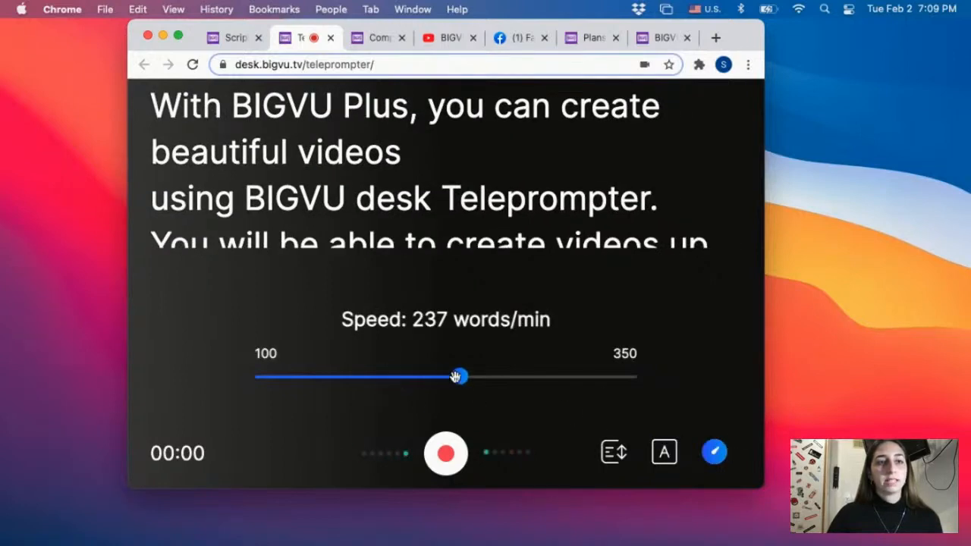
pyautogui.moveTo(457, 377); pyautogui.dragTo(404, 377)
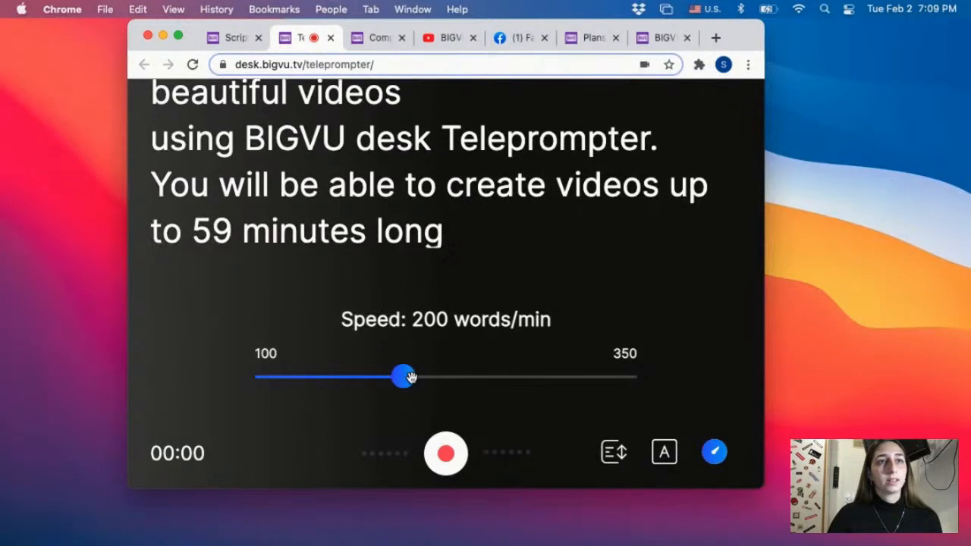
# Return the teleprompter's scroll position to the beginning of the script and start recording the video.
pyautogui.click(613, 452)
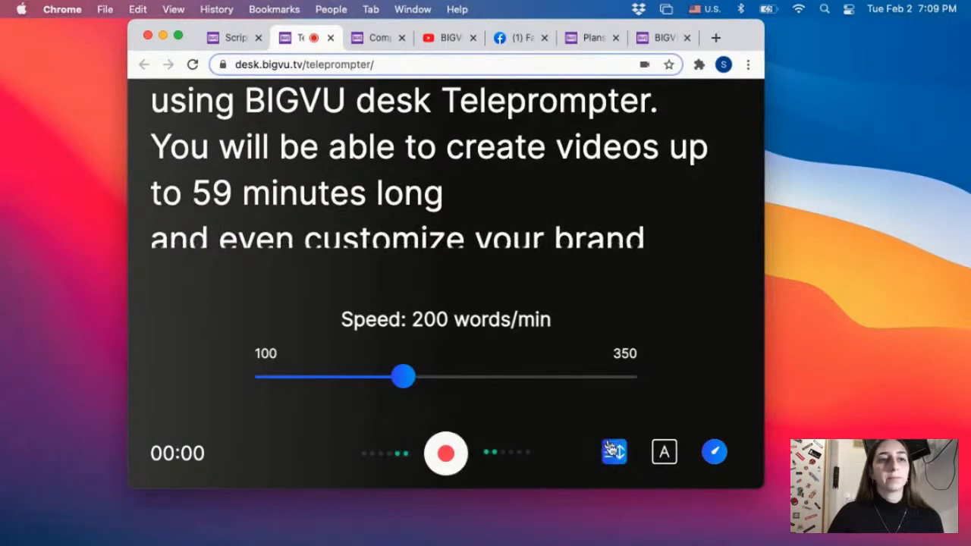
pyautogui.moveTo(417, 379); pyautogui.dragTo(205, 379)
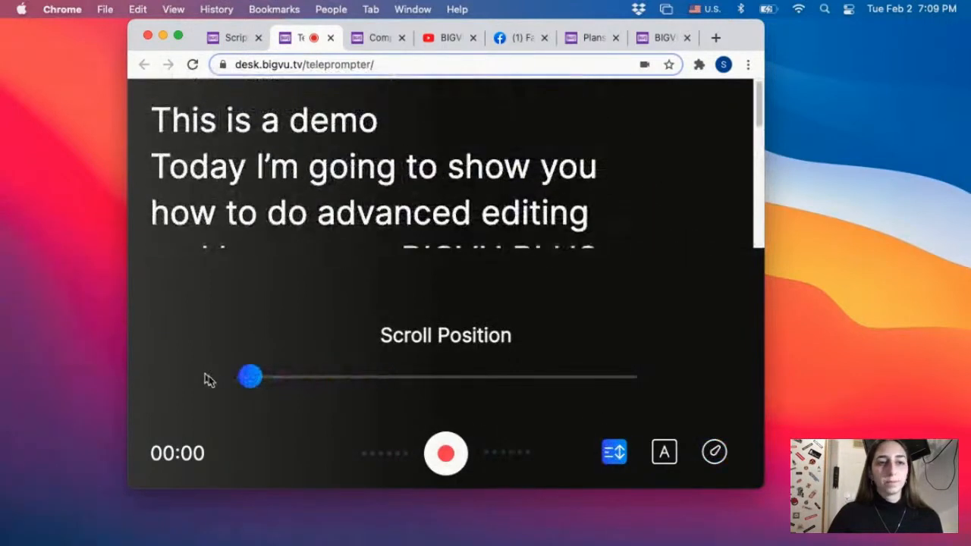
pyautogui.click(458, 453)
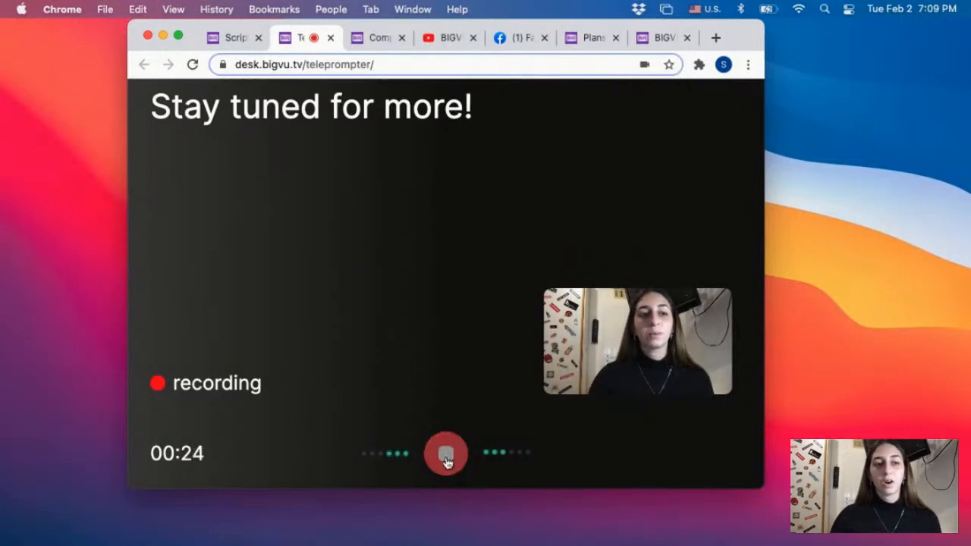
# Stop the teleprompter recording and upload the recorded take to the project.
pyautogui.click(445, 452)
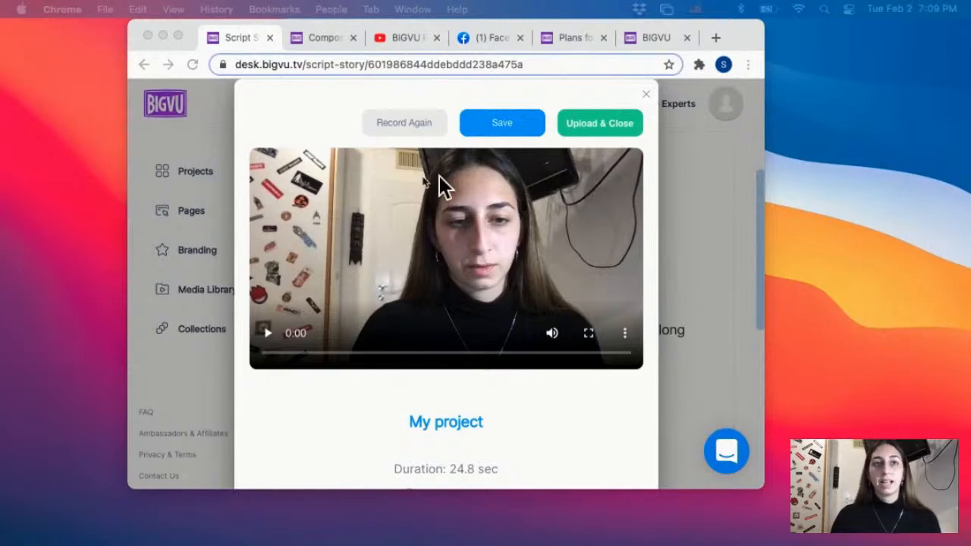
pyautogui.click(602, 122)
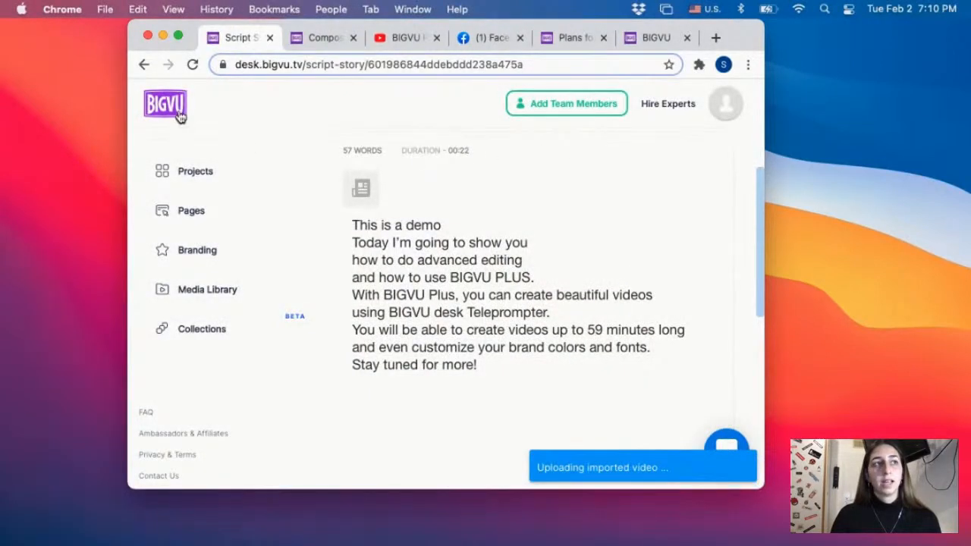
# Return the browser to full screen and open the BIGVU PLUS intro.mp4 project from the projects overview.
pyautogui.click(179, 36)
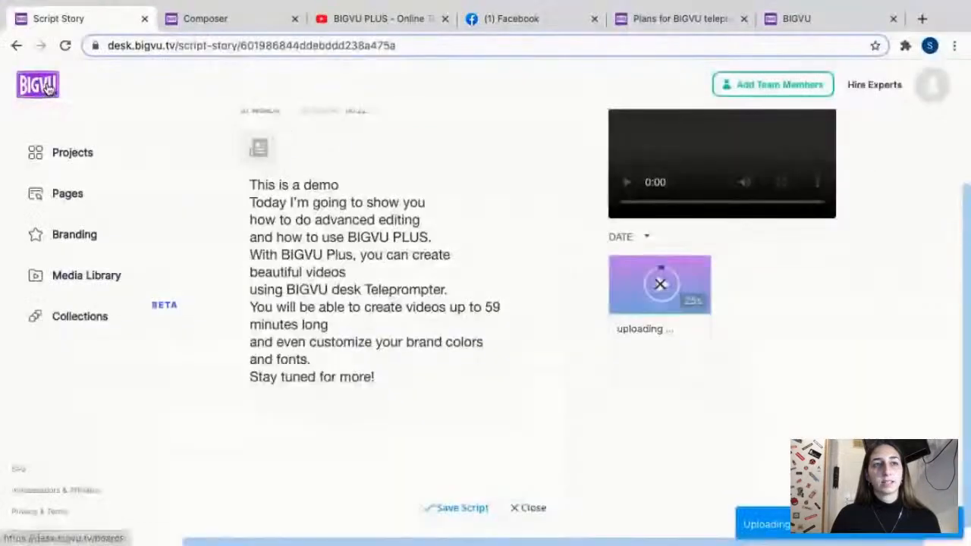
pyautogui.click(49, 86)
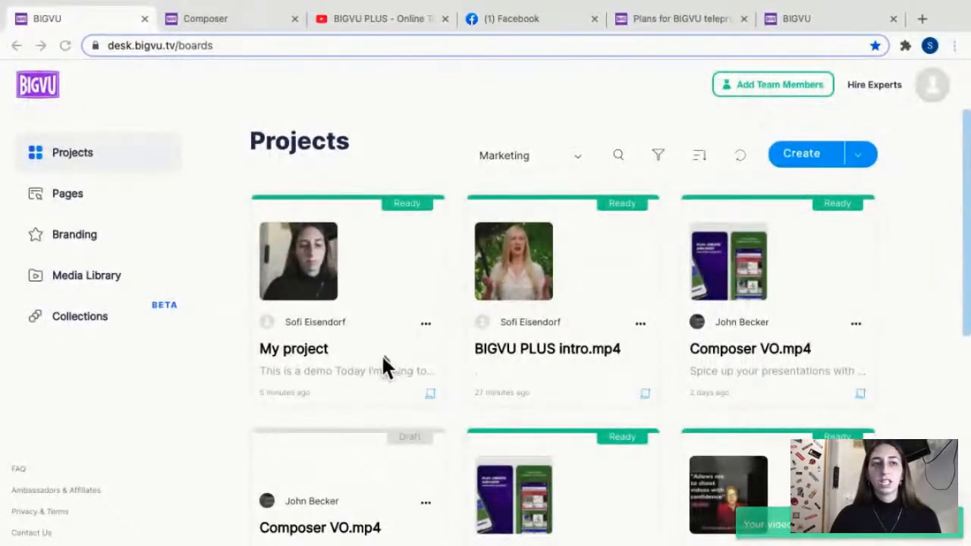
pyautogui.click(639, 324)
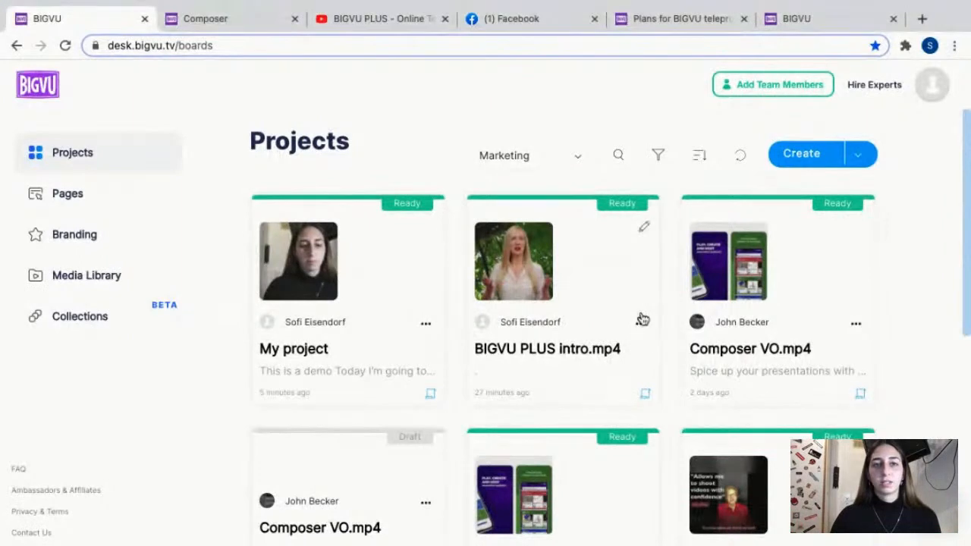
pyautogui.click(629, 263)
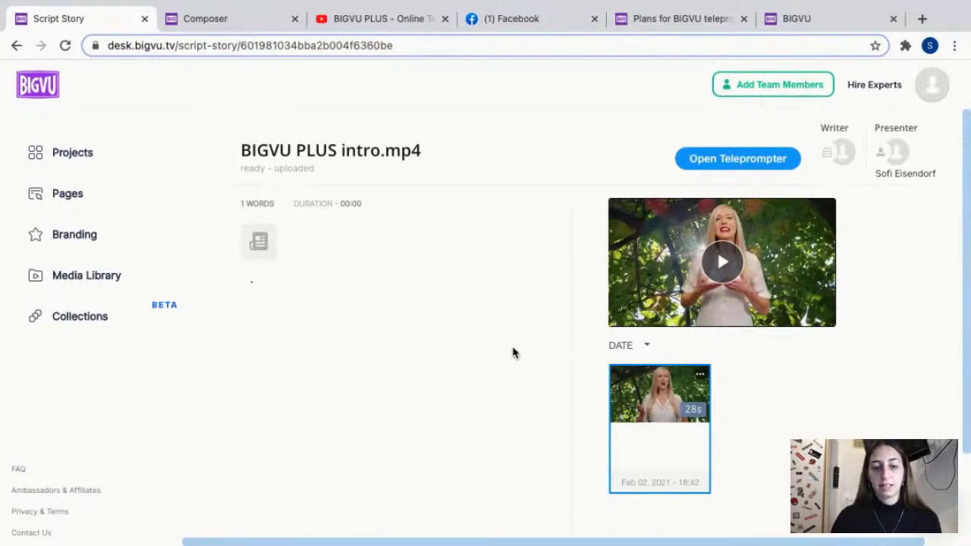
# Replace the placeholder period with the copied BIGVU PLUS script, starting "Level up your videos with BIGVU PLUS", and save the script.
pyautogui.click(378, 312)
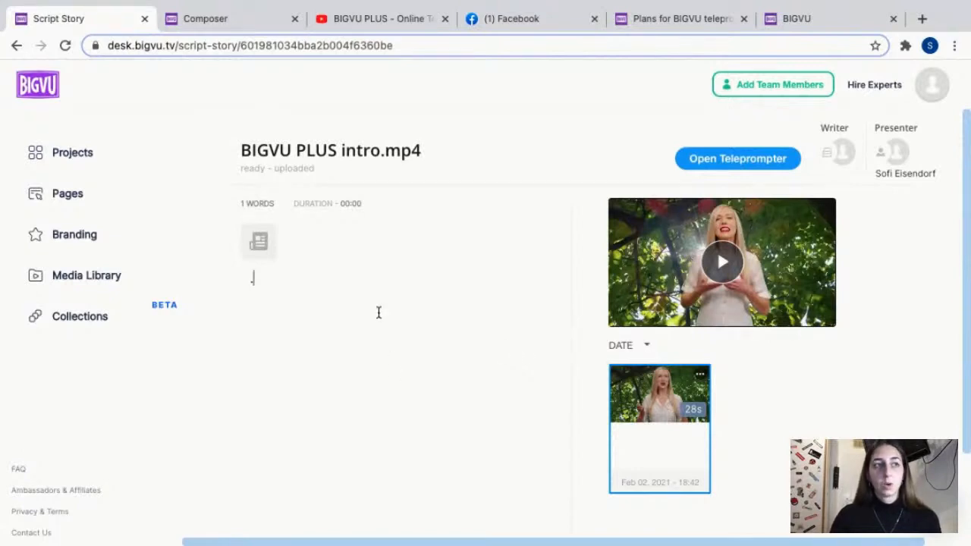
pyautogui.press('BackSpace')
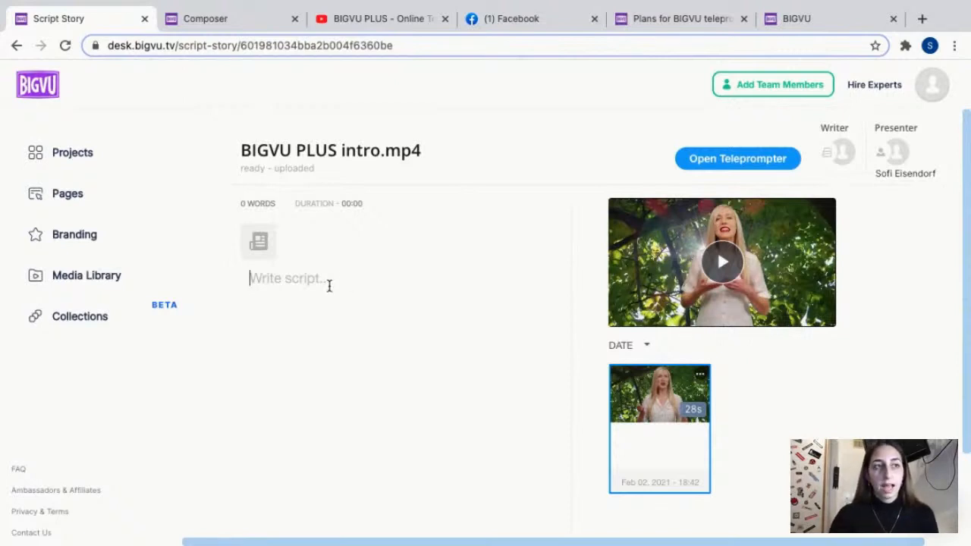
pyautogui.write("Level up your videos with BIGVU PLUS. The BIGVU teleprompter is now available for your webcam. Make videos as easy-as-1-2-3 on your mobile and your desktop. Record right from your desktop with the BIGVU online teleprompter. Add automatic captions that broadcast your brand and style. Share your video in a branded landing page with your logo and custom call-to-action buttons Make videos you're proud of with BIGVU PLUS")
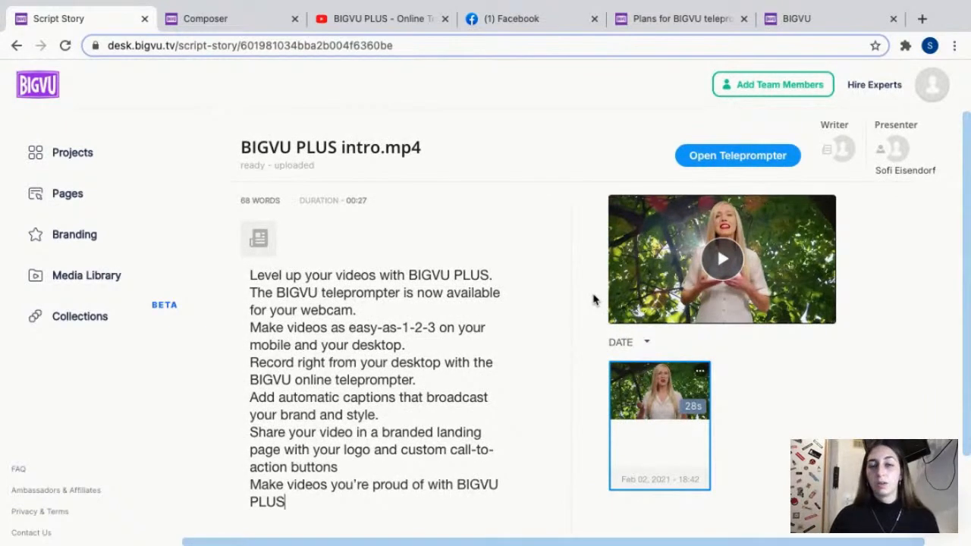
pyautogui.scroll(-2, 448, 365)
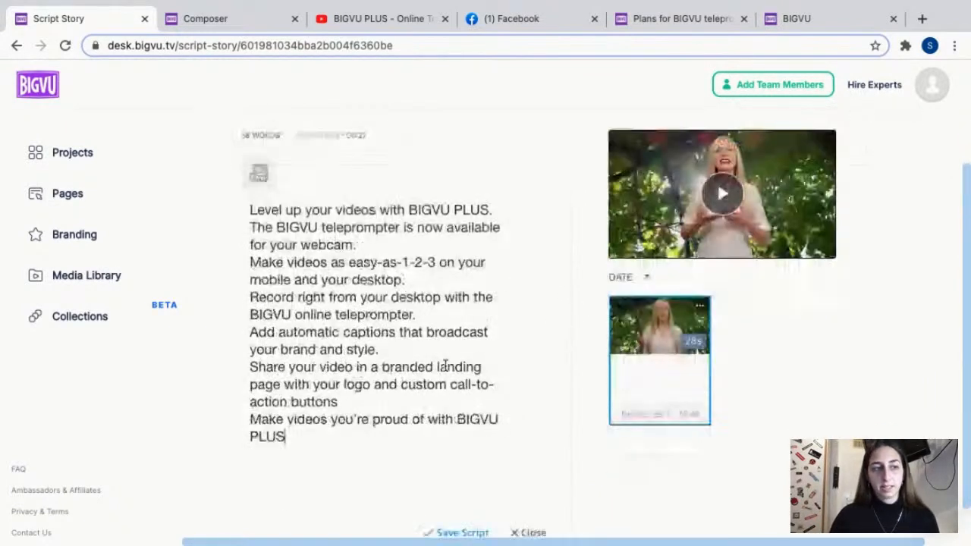
pyautogui.click(458, 496)
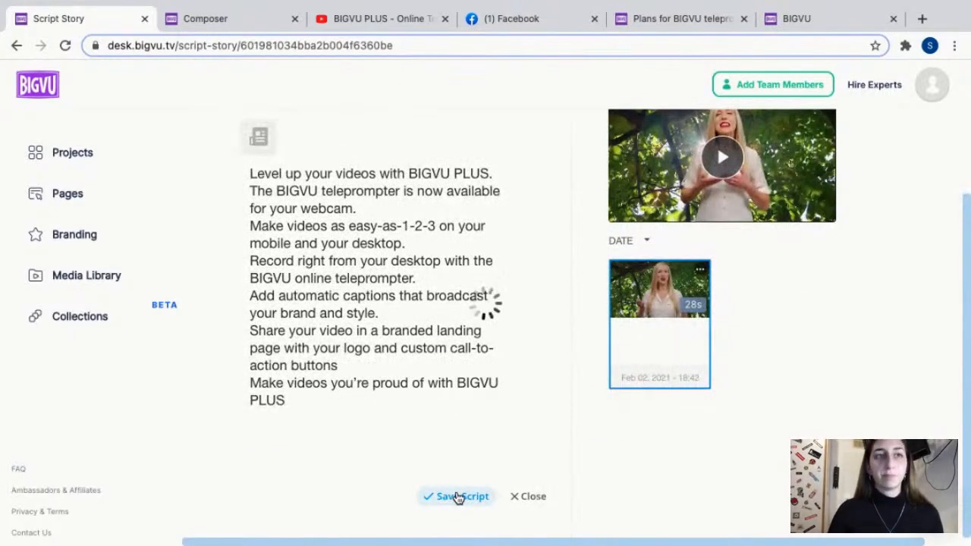
# Request captions for the 28-second BIGVU PLUS intro video with English (United States) as the speech language.
pyautogui.click(700, 271)
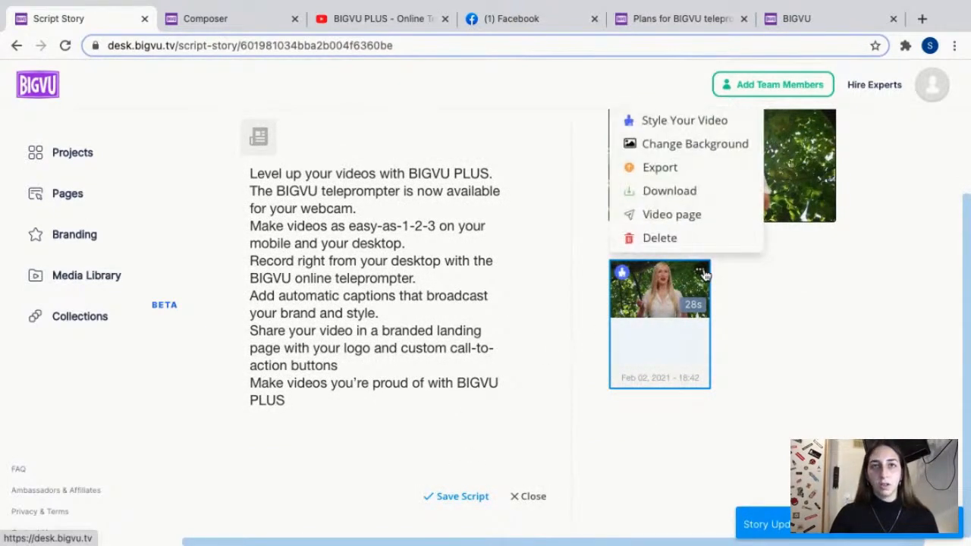
pyautogui.scroll(2, 711, 283)
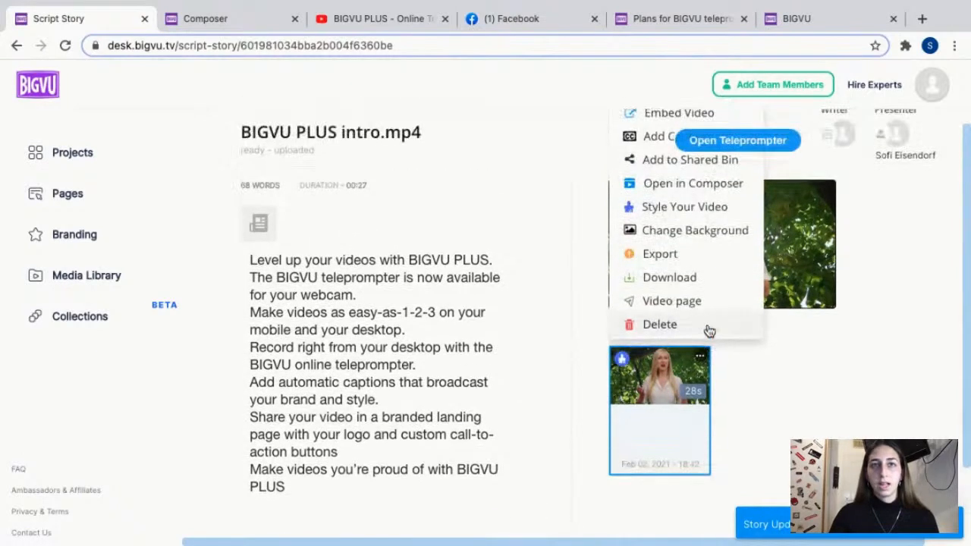
pyautogui.scroll(-2, 695, 370)
pyautogui.scroll(2, 698, 370)
pyautogui.click(765, 385)
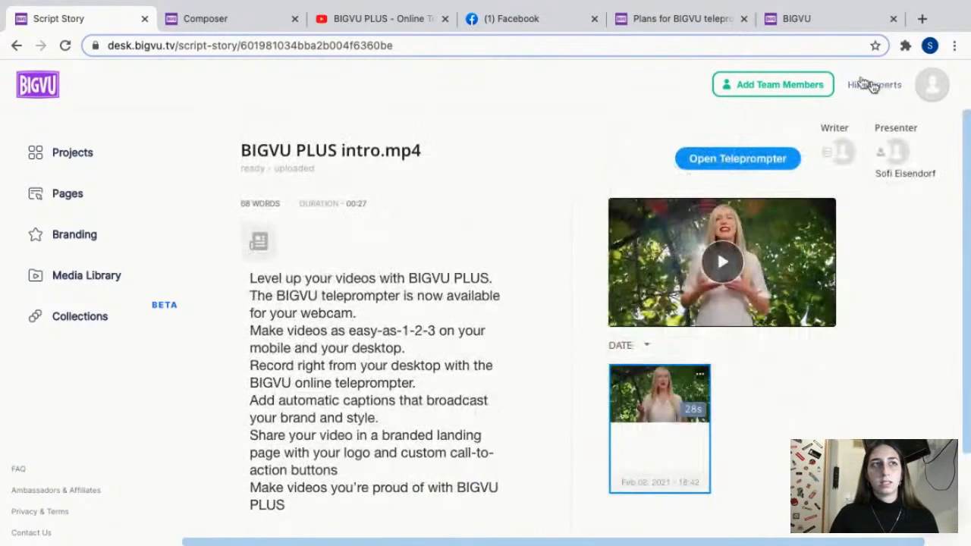
pyautogui.click(700, 376)
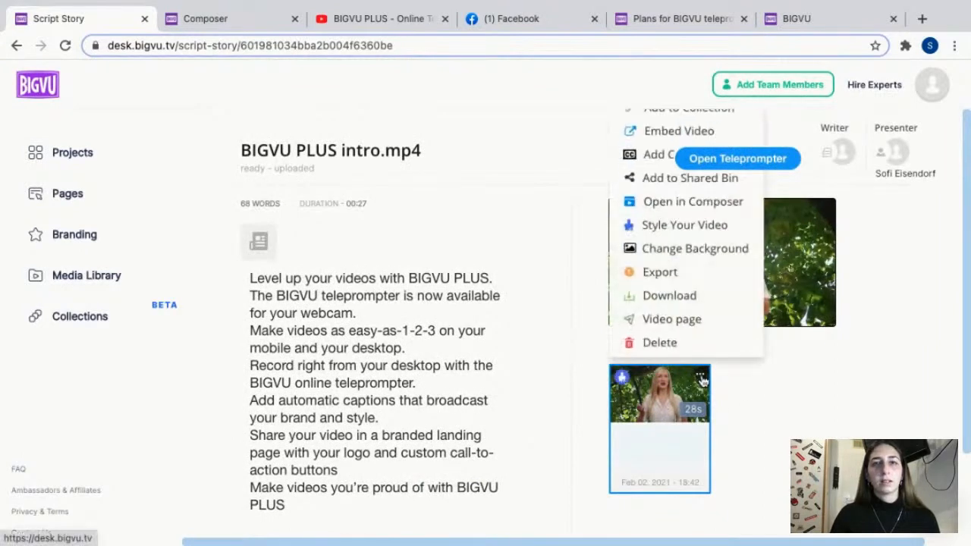
pyautogui.click(650, 156)
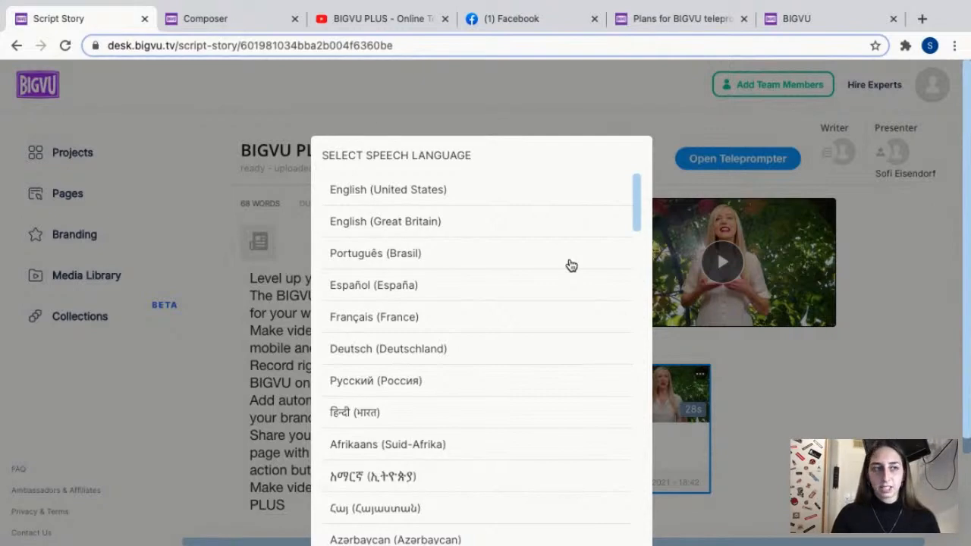
pyautogui.click(429, 196)
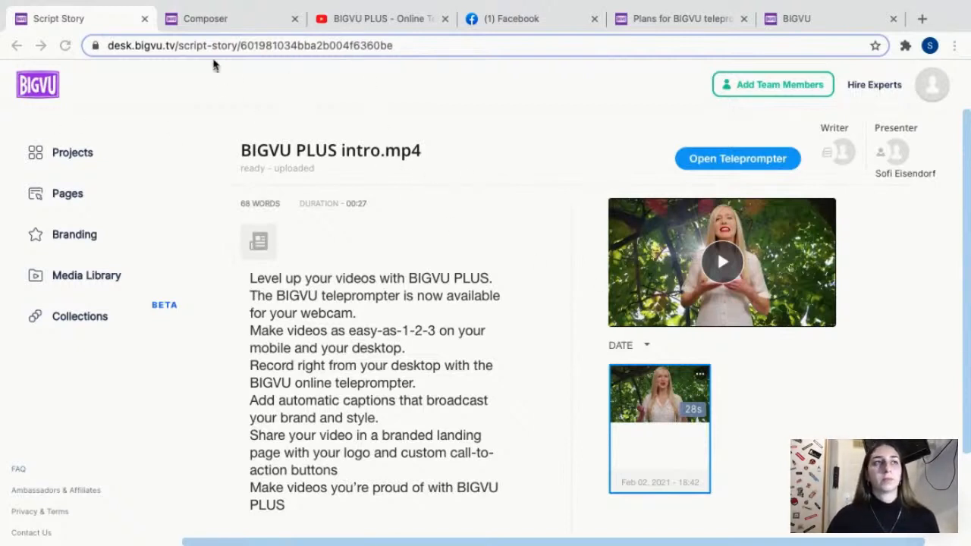
# Switch to the BIGVU PLUS project in Composer and look at the captions of scenes 3 and 1.
pyautogui.click(225, 28)
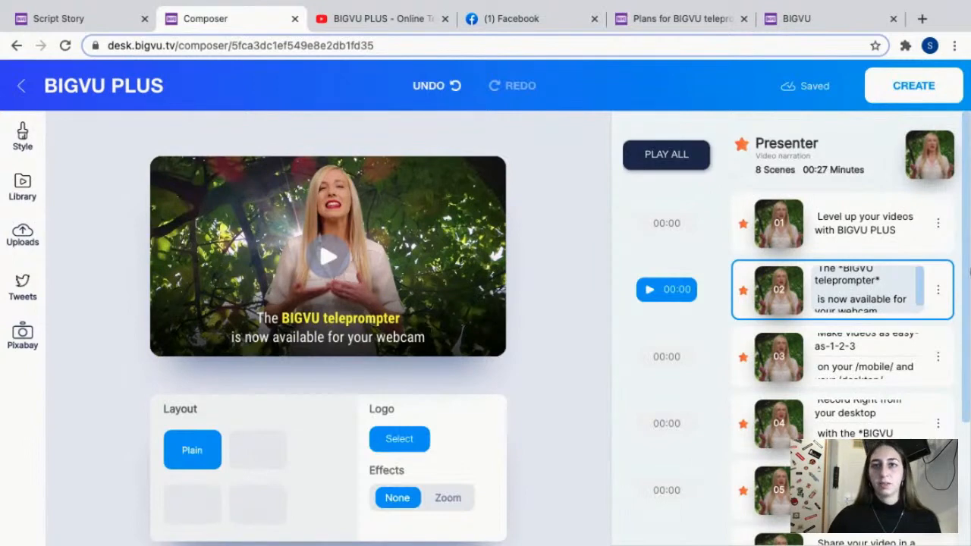
pyautogui.scroll(-1, 859, 286)
pyautogui.click(868, 383)
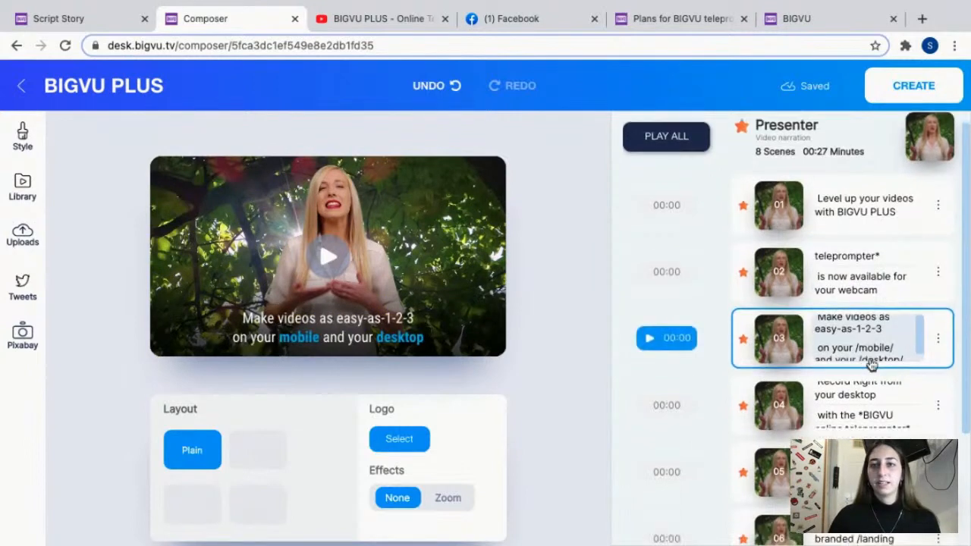
pyautogui.scroll(-2, 868, 360)
pyautogui.scroll(3, 864, 319)
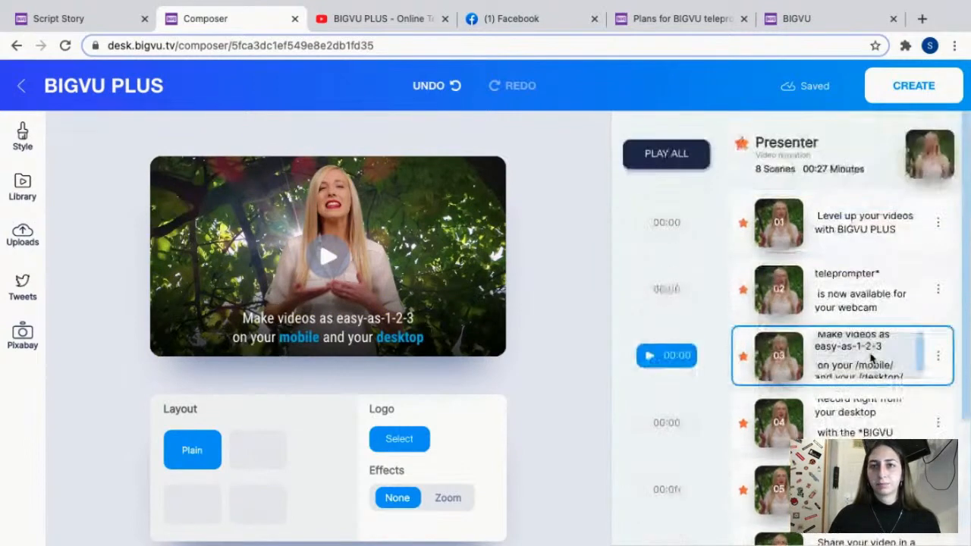
pyautogui.click(855, 231)
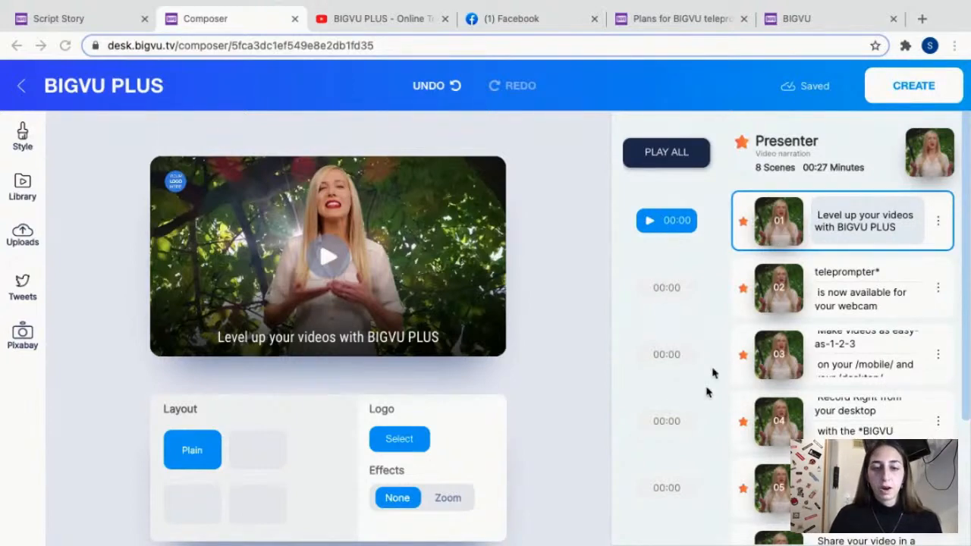
# Replace the word "up" in scene 1's caption with "jgft" and delete that filler word again.
pyautogui.doubleClick(848, 218)
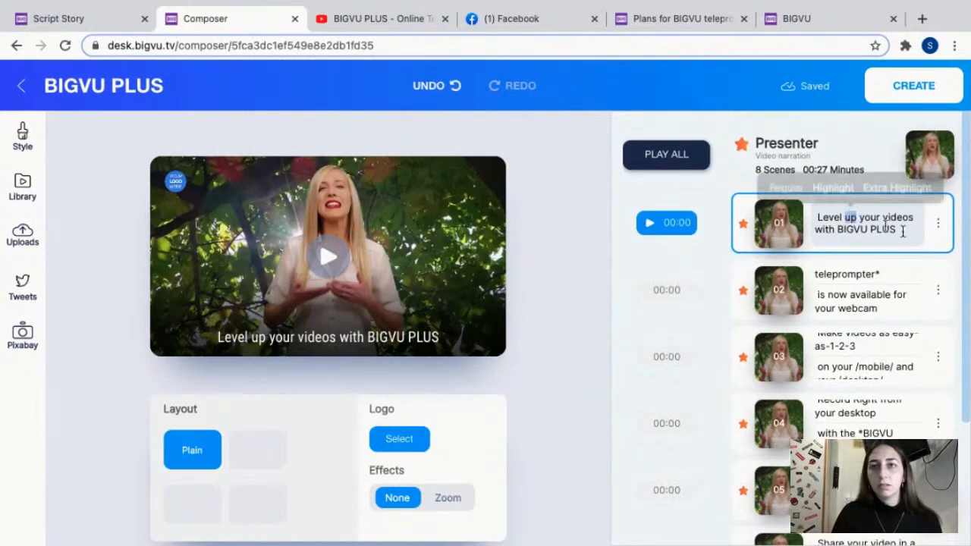
pyautogui.press('BackSpace')
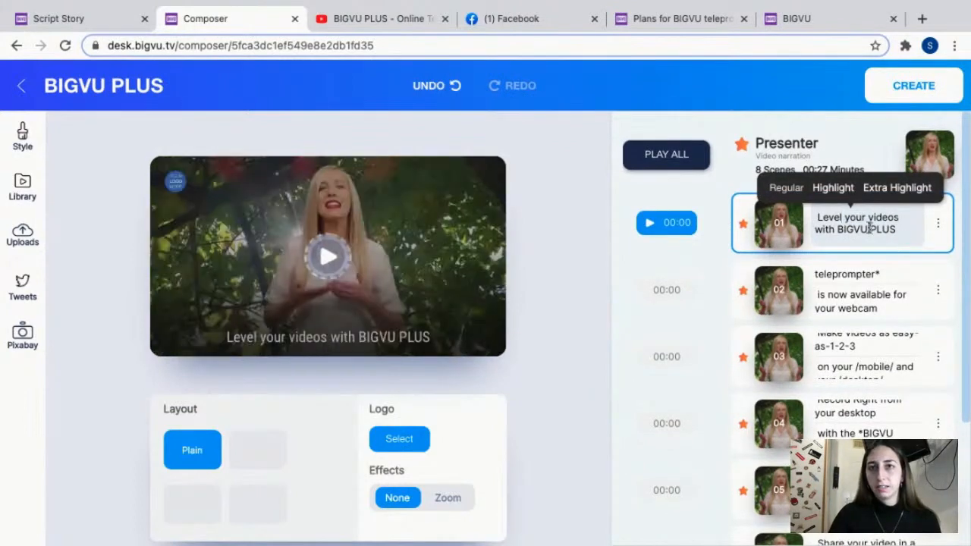
pyautogui.write('jg')
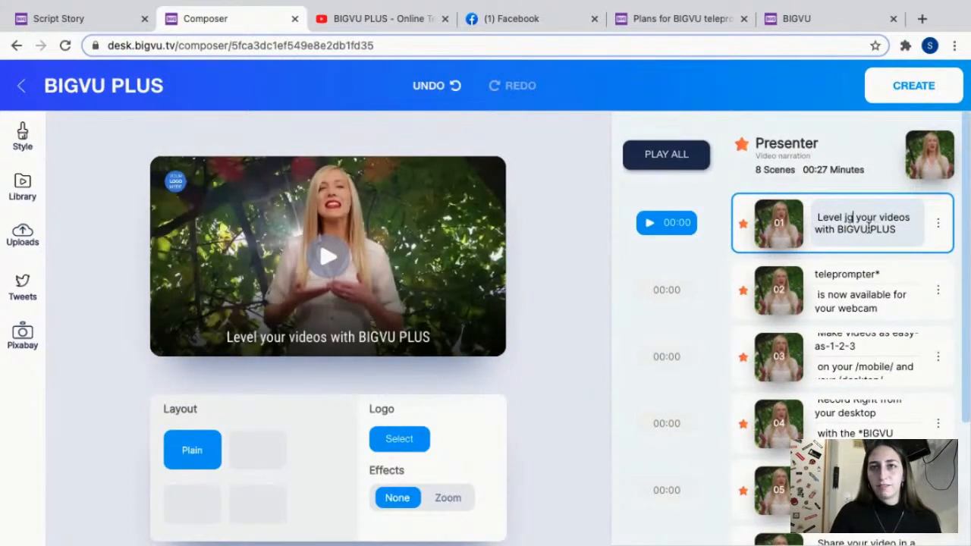
pyautogui.write('ft')
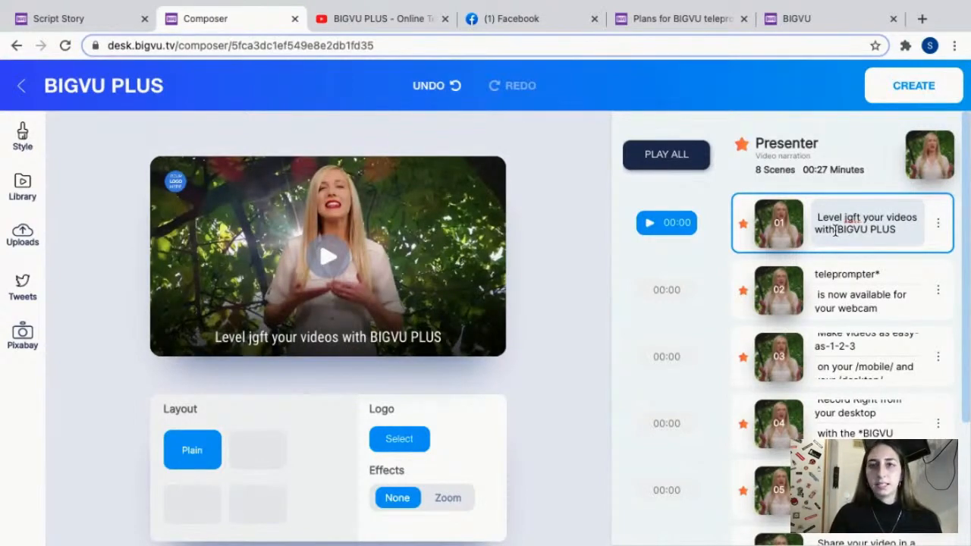
pyautogui.doubleClick(853, 218)
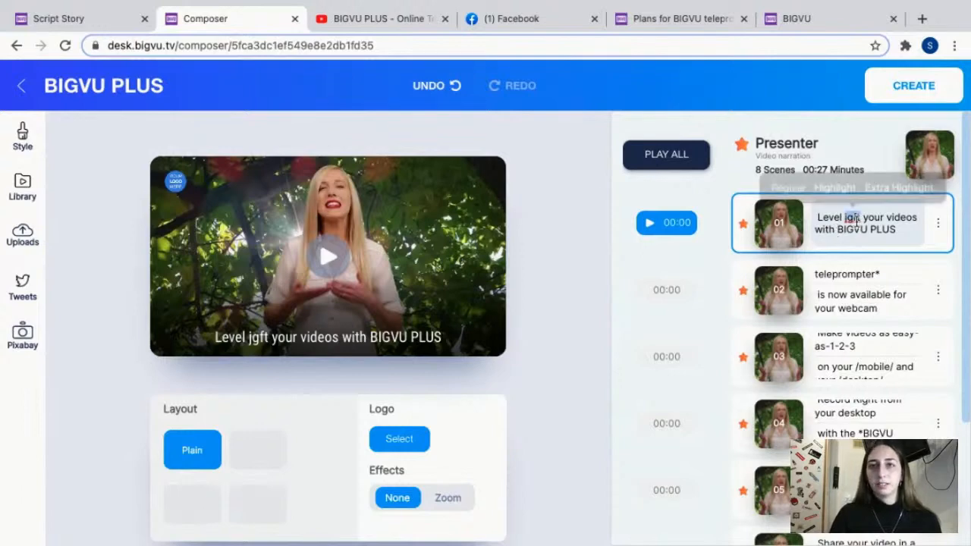
pyautogui.press('BackSpace')
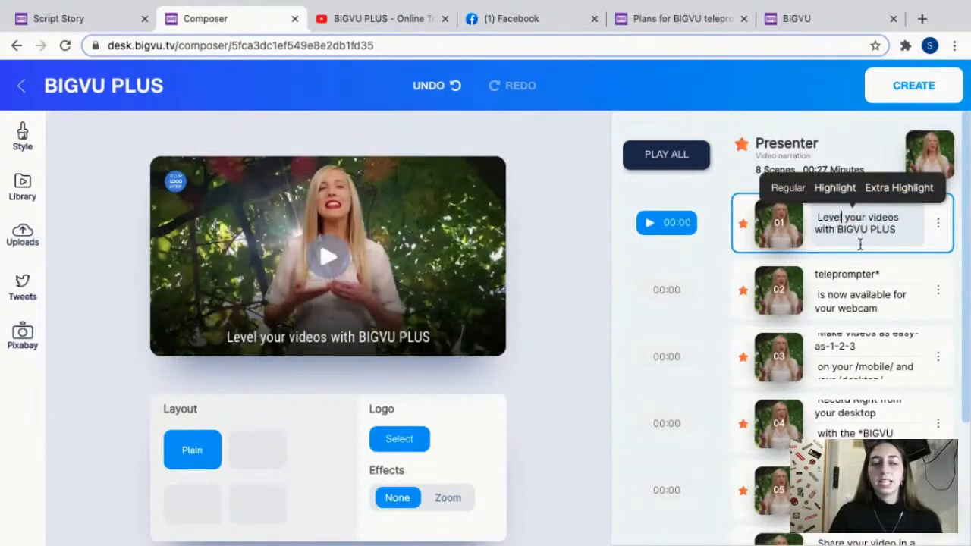
# Remove the highlight asterisks around "BIGVU teleprompter" in scene 2's caption and add them back.
pyautogui.click(863, 293)
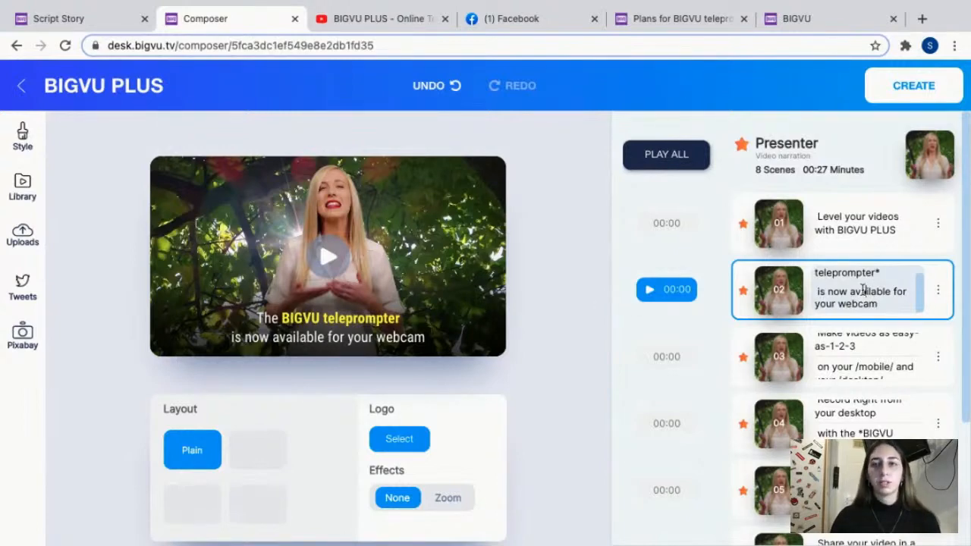
pyautogui.scroll(1, 879, 278)
pyautogui.scroll(1, 880, 278)
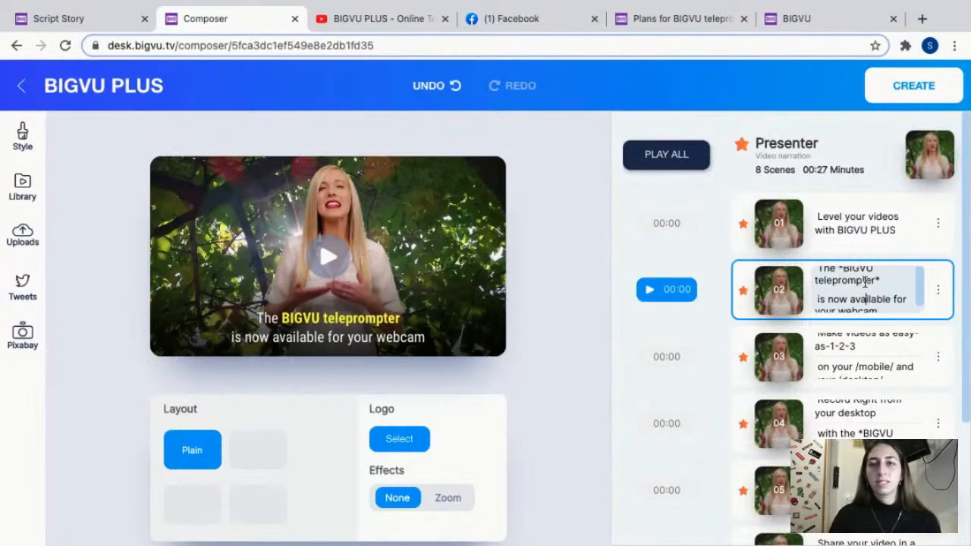
pyautogui.click(878, 282)
pyautogui.write('*')
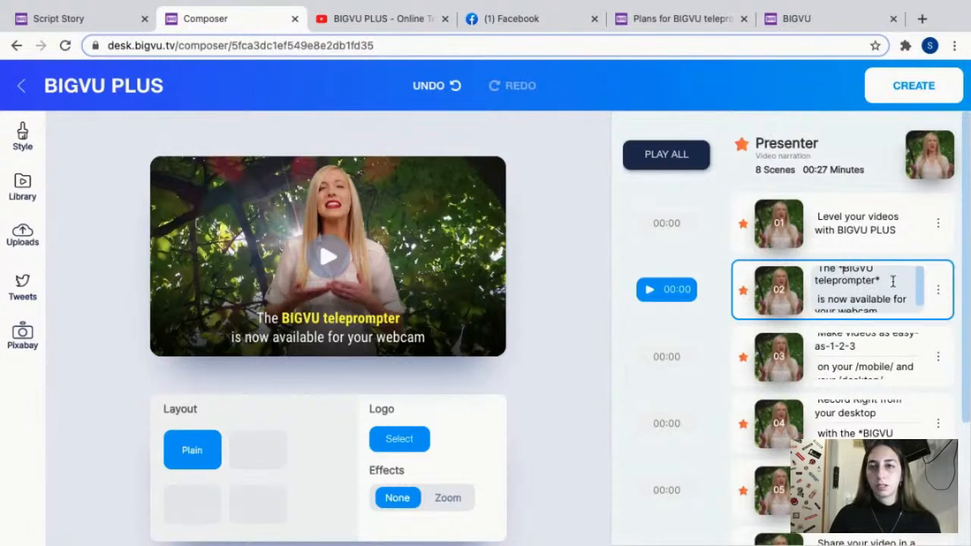
pyautogui.click(842, 272)
pyautogui.press('BackSpace')
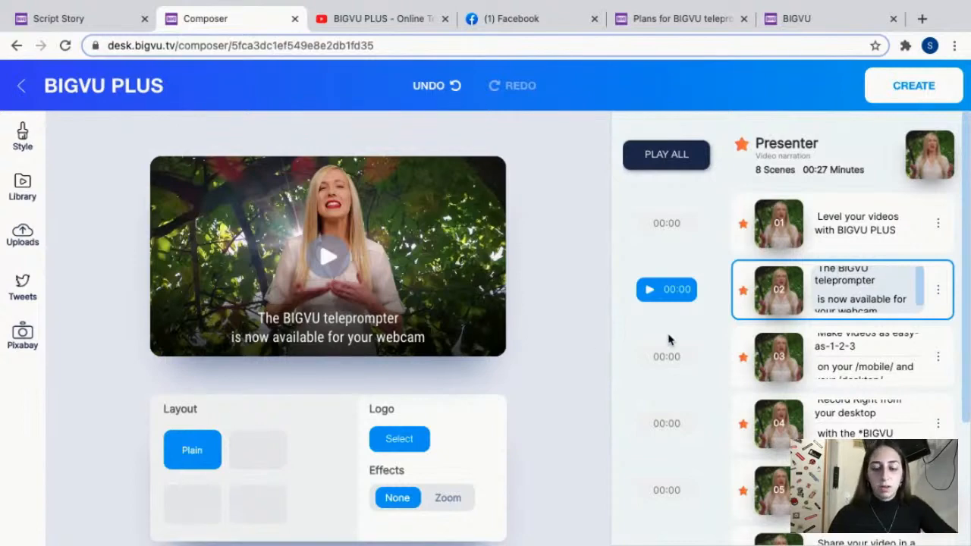
pyautogui.write('*')
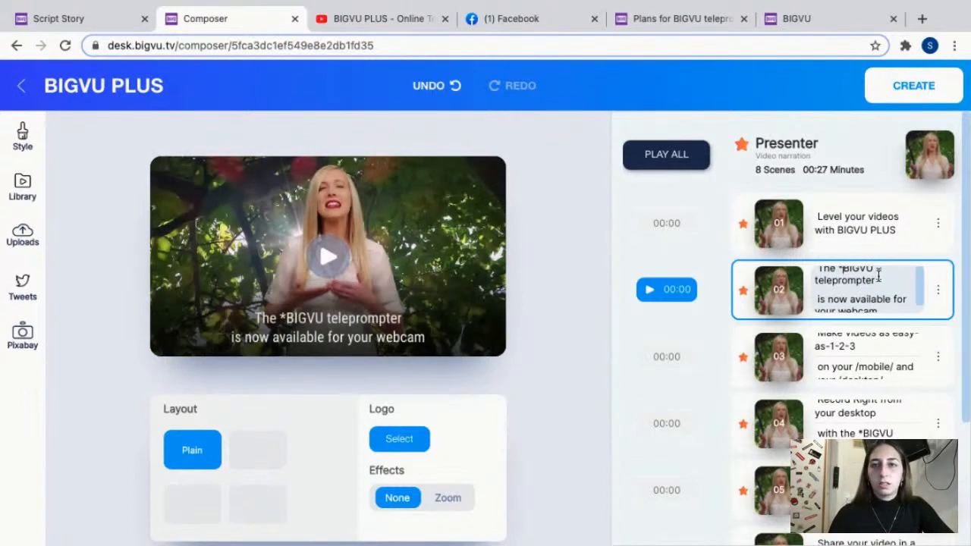
pyautogui.write('*')
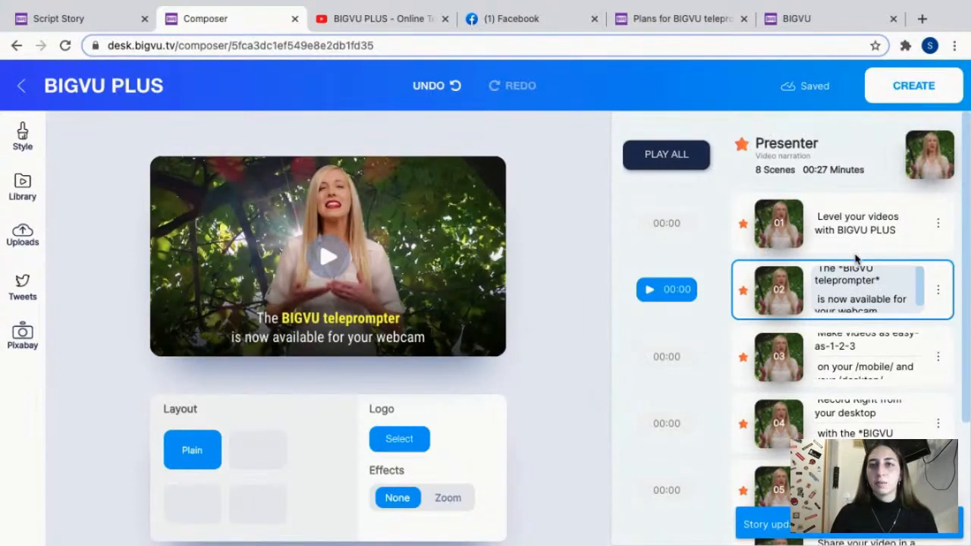
# Highlight the word "available" in scene 2's caption by enclosing it in slashes.
pyautogui.click(858, 289)
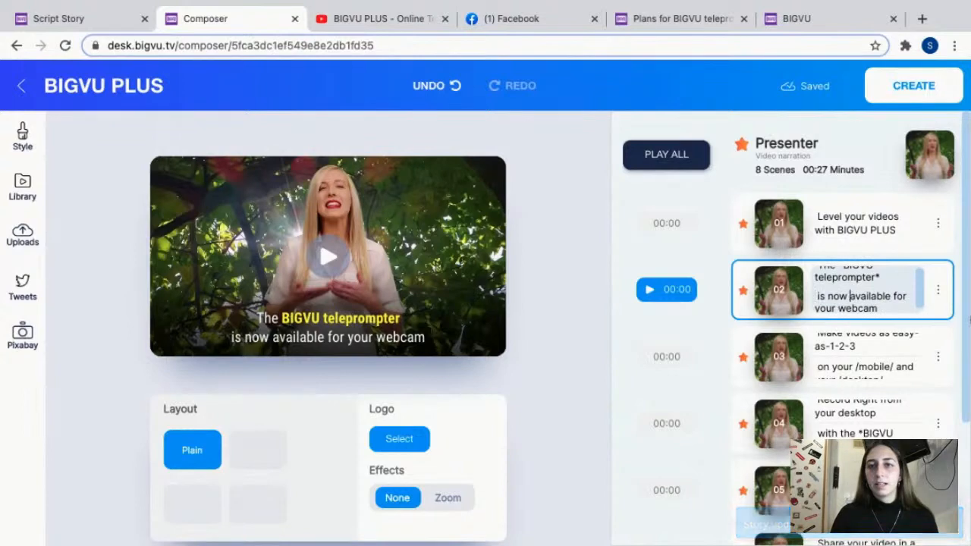
pyautogui.write('/')
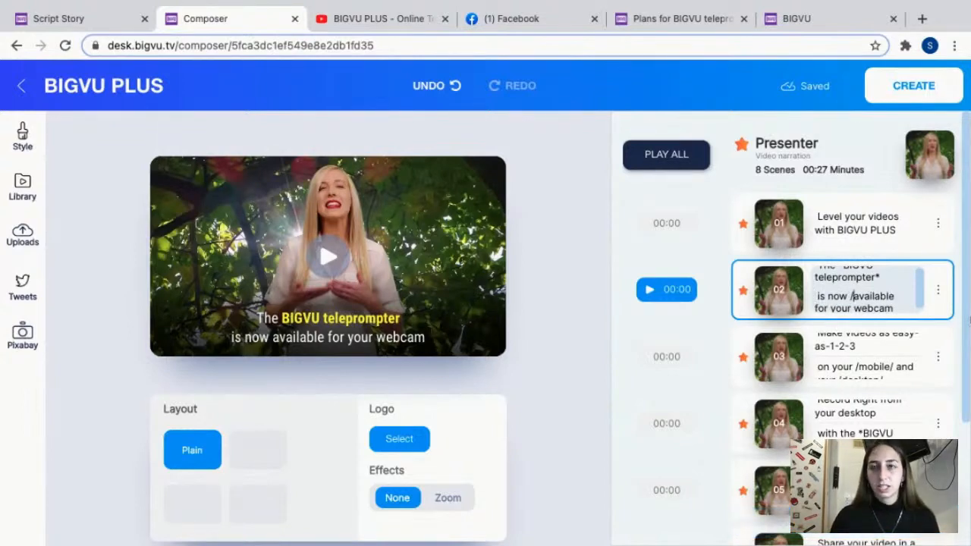
pyautogui.press('Right')
pyautogui.press('Right')
pyautogui.press('Right')
pyautogui.press('Right')
pyautogui.press('Right')
pyautogui.press('Right')
pyautogui.press('Right')
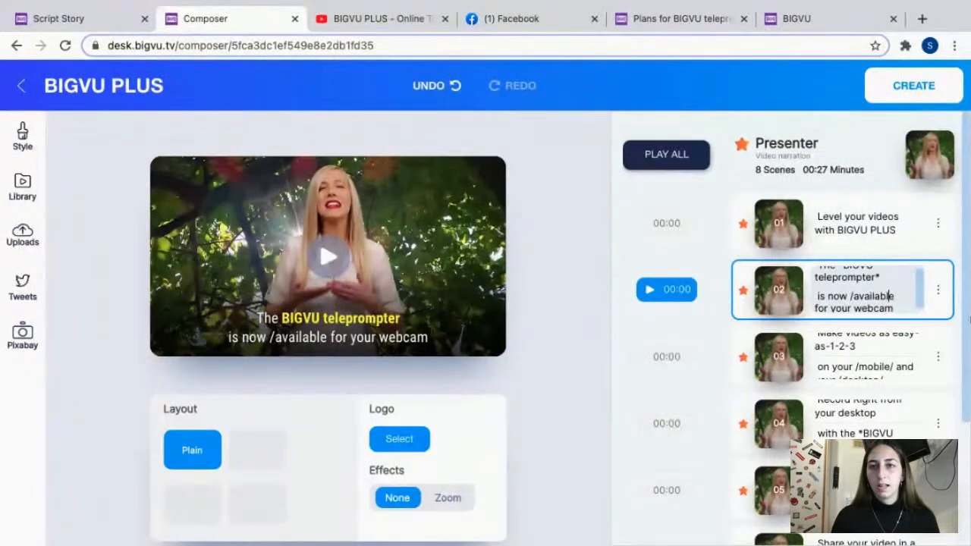
pyautogui.write('/')
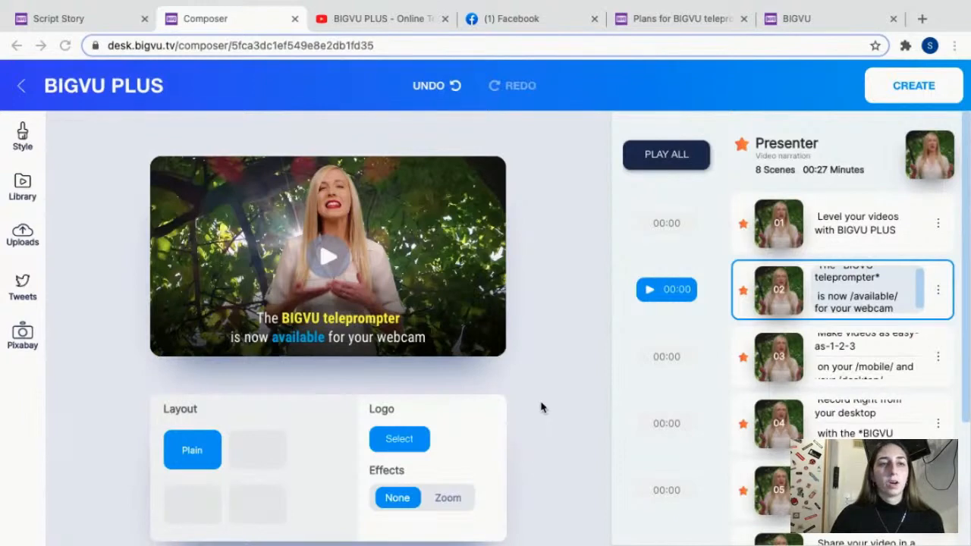
# Add the purple BIGVU logo to scene 2.
pyautogui.click(401, 440)
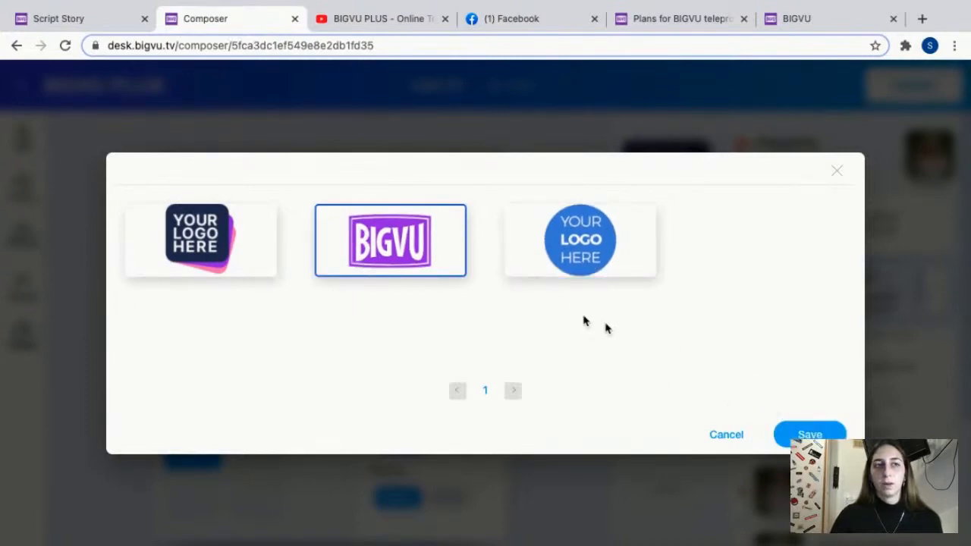
pyautogui.click(808, 433)
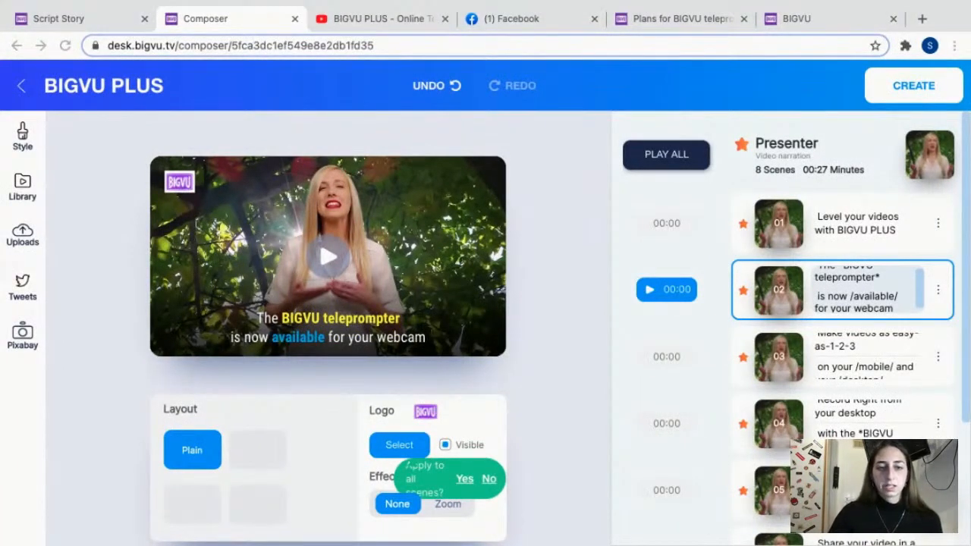
# Start a business card intro in the video's style settings and look through its preview and contact options.
pyautogui.click(23, 138)
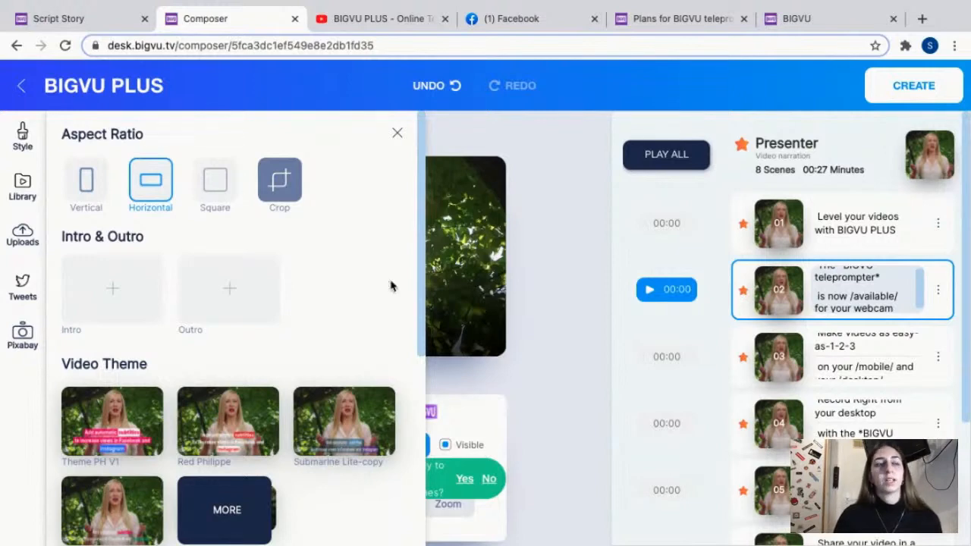
pyautogui.scroll(-2, 390, 286)
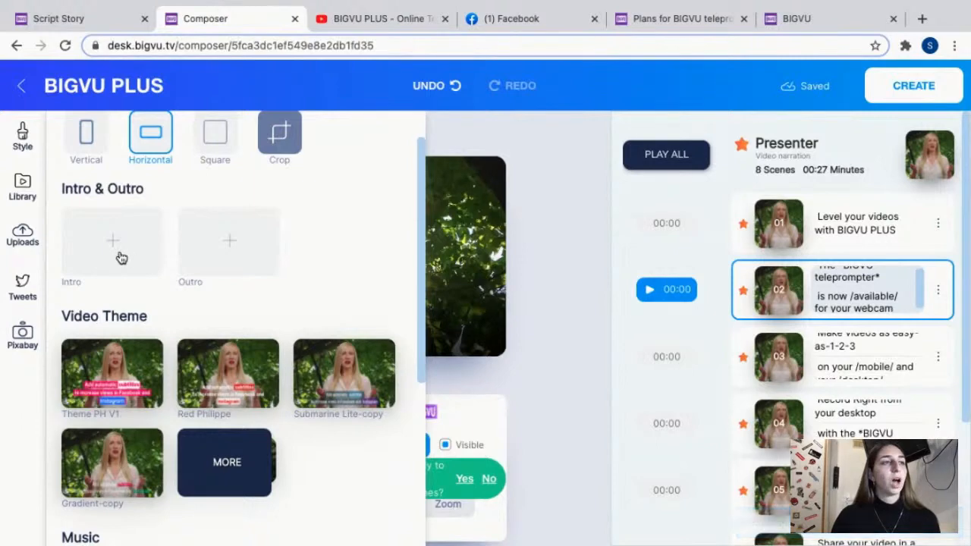
pyautogui.scroll(1, 122, 257)
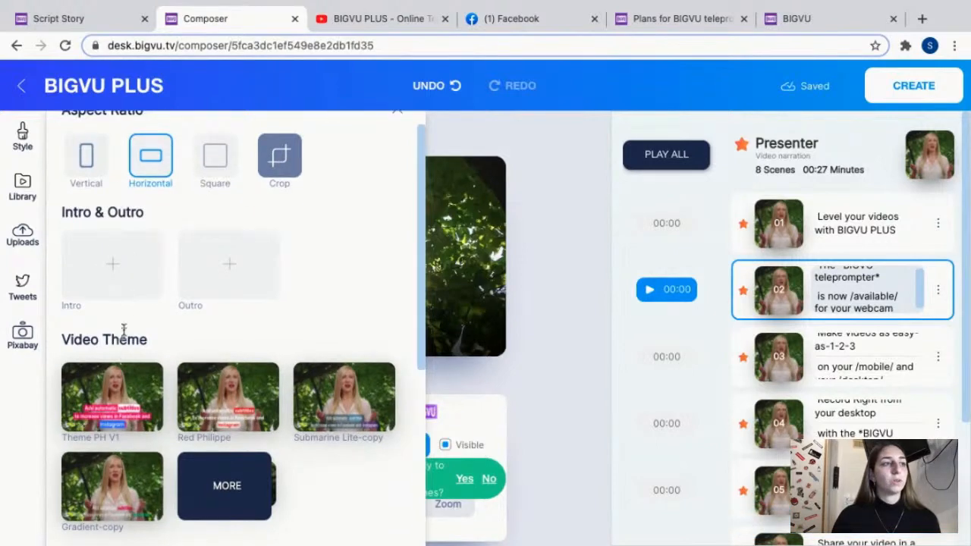
pyautogui.click(108, 277)
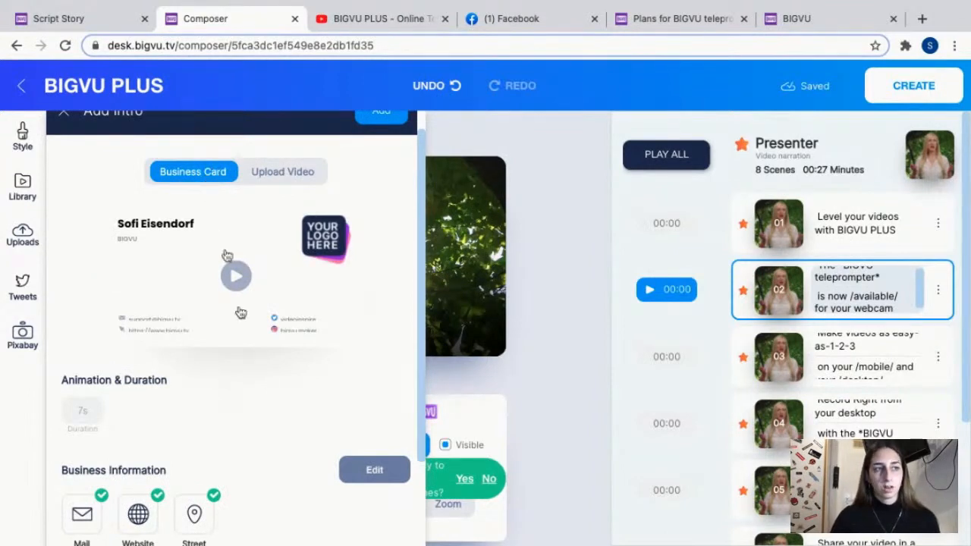
pyautogui.scroll(-1, 283, 432)
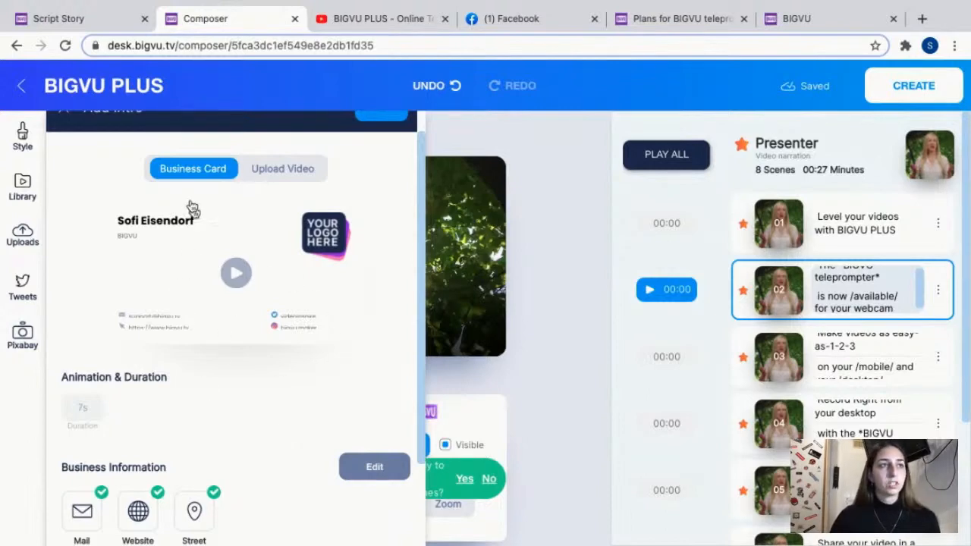
pyautogui.scroll(-3, 221, 352)
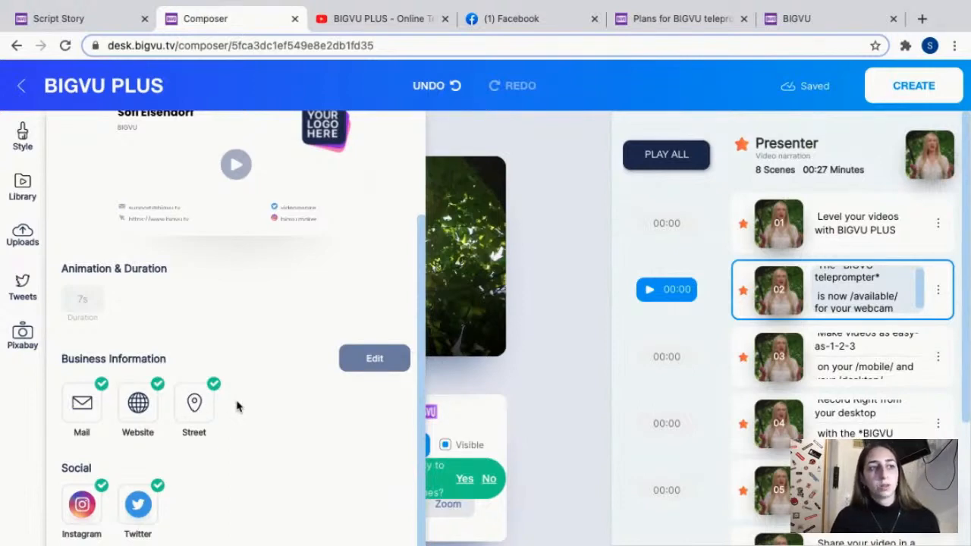
# Remove the Twitter, Instagram, mail, website and street details from the intro's business card and check the preview.
pyautogui.click(138, 508)
pyautogui.click(82, 507)
pyautogui.click(82, 405)
pyautogui.click(137, 405)
pyautogui.click(194, 404)
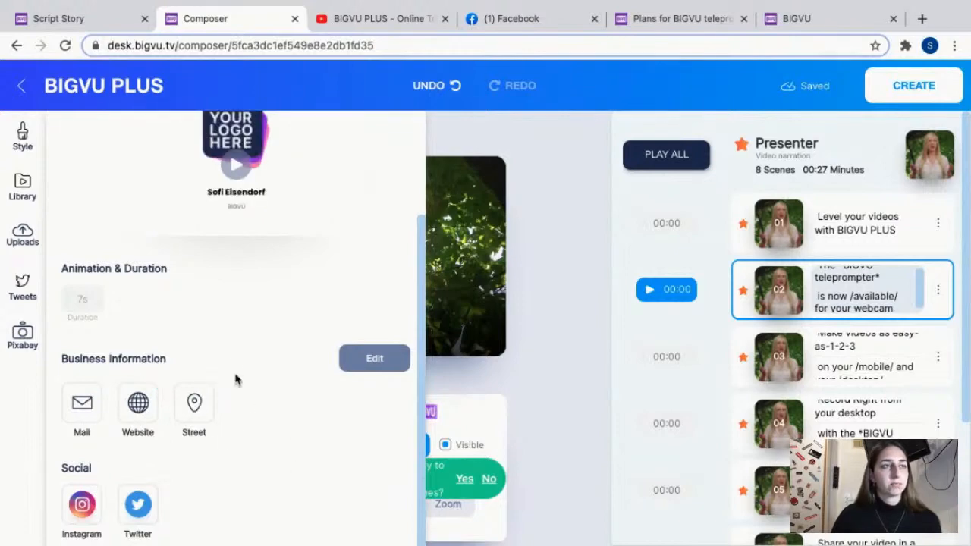
pyautogui.scroll(1, 248, 228)
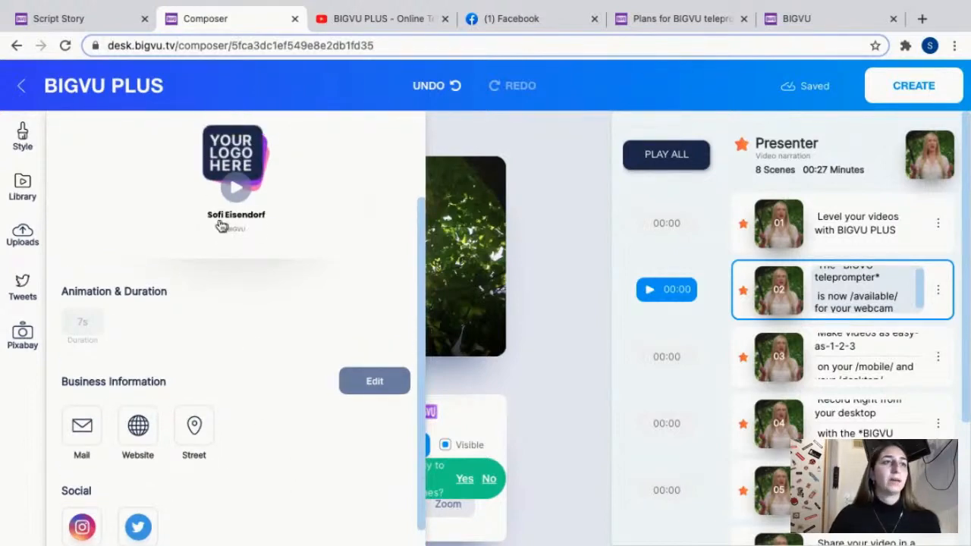
pyautogui.scroll(-1, 276, 369)
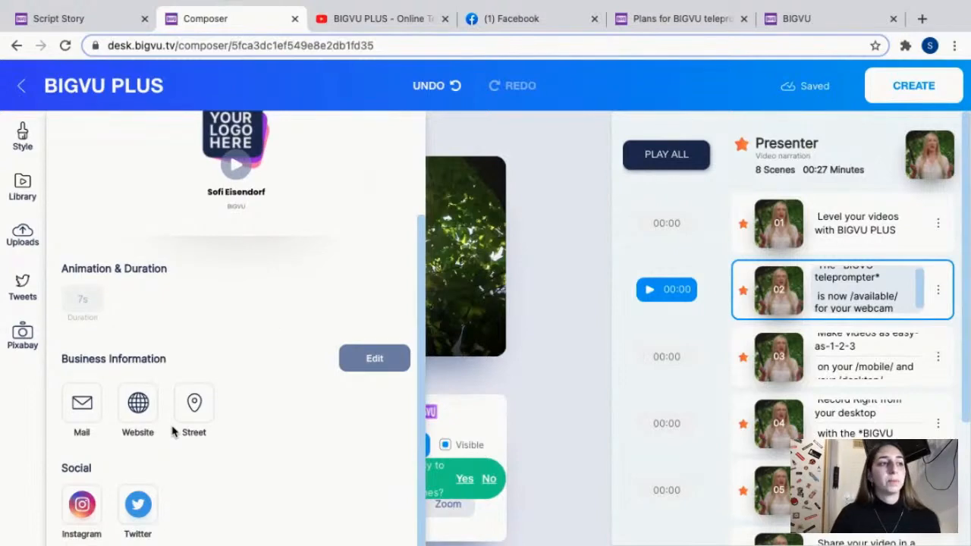
# Turn the mail, website, street, Instagram and Twitter details back on for the intro's business card.
pyautogui.click(84, 413)
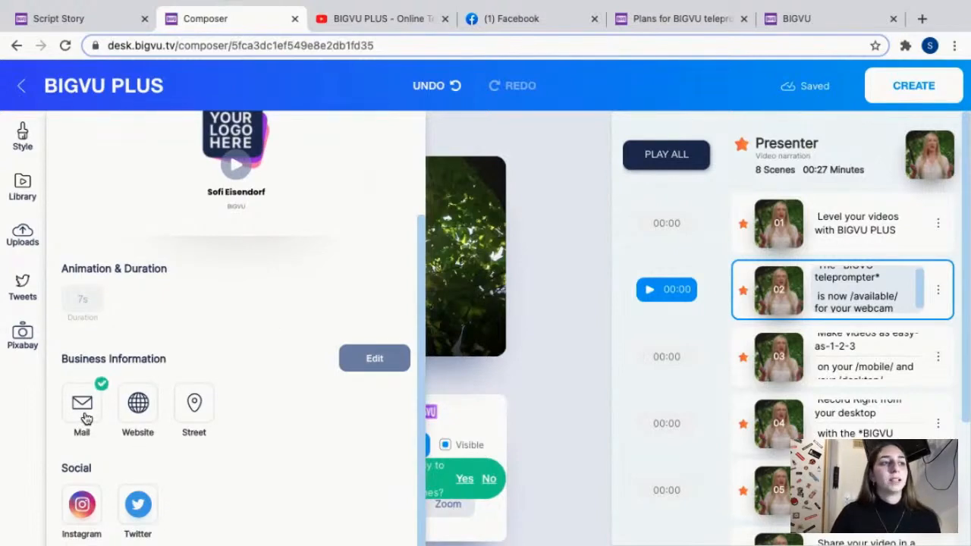
pyautogui.scroll(1, 227, 387)
pyautogui.click(137, 432)
pyautogui.click(197, 434)
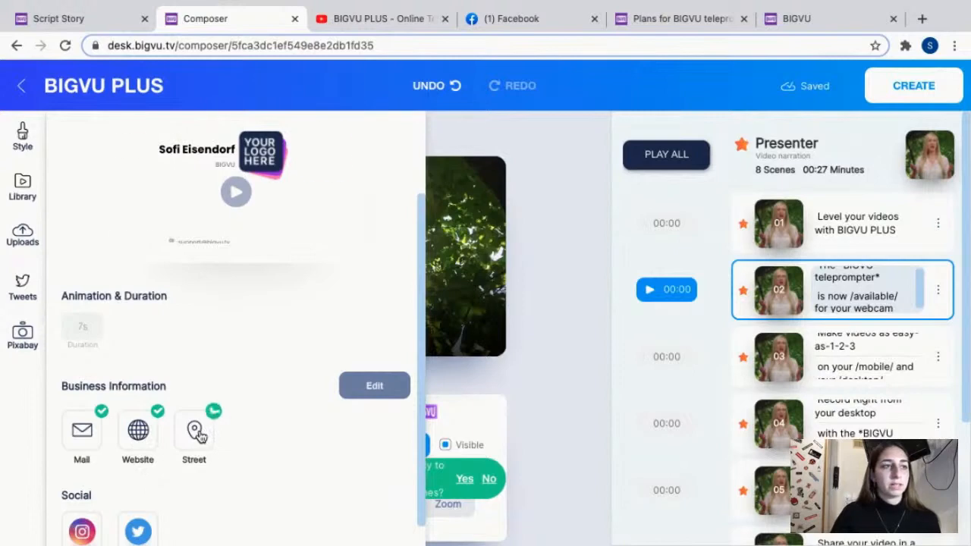
pyautogui.click(83, 525)
pyautogui.click(135, 527)
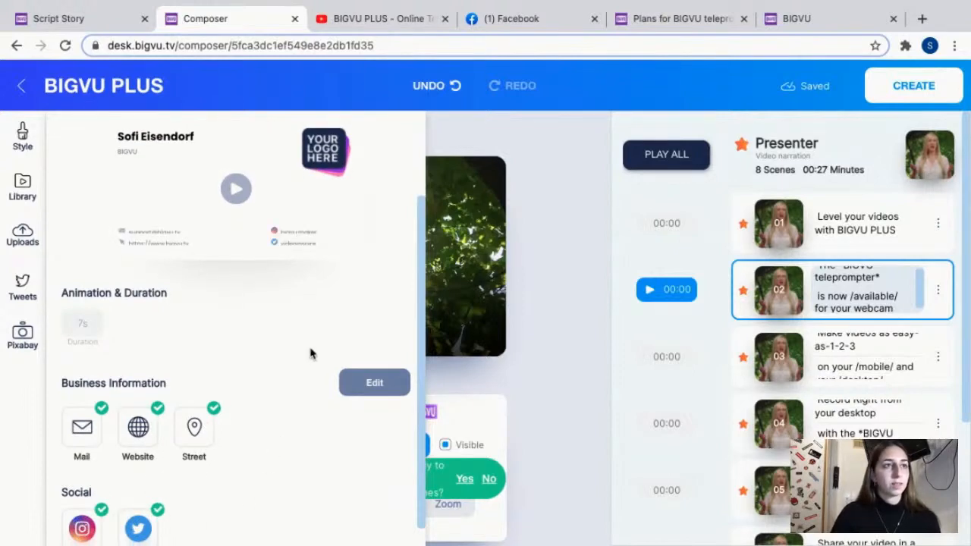
pyautogui.scroll(-1, 312, 349)
pyautogui.scroll(2, 313, 349)
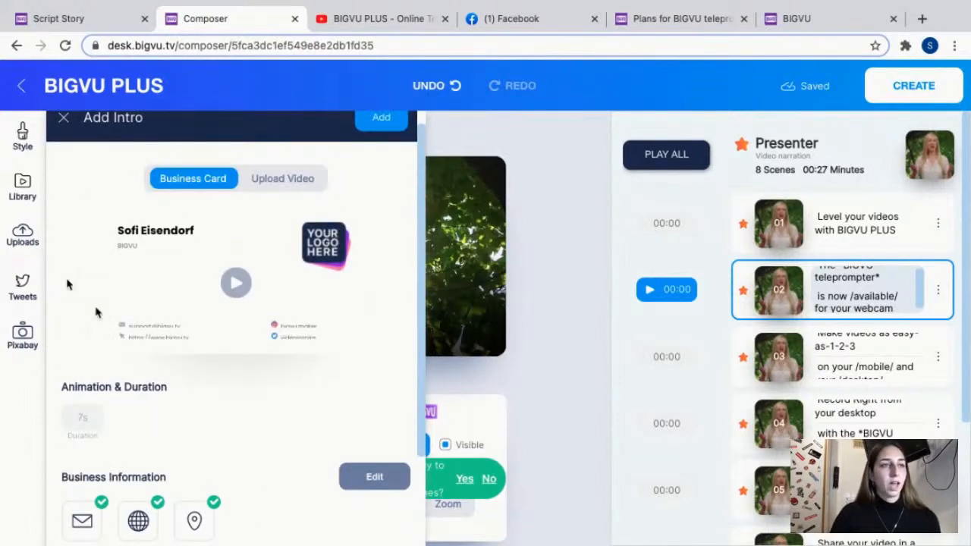
# Look at the option of uploading a video as the intro, then leave the intro setup without saving.
pyautogui.scroll(-1, 380, 172)
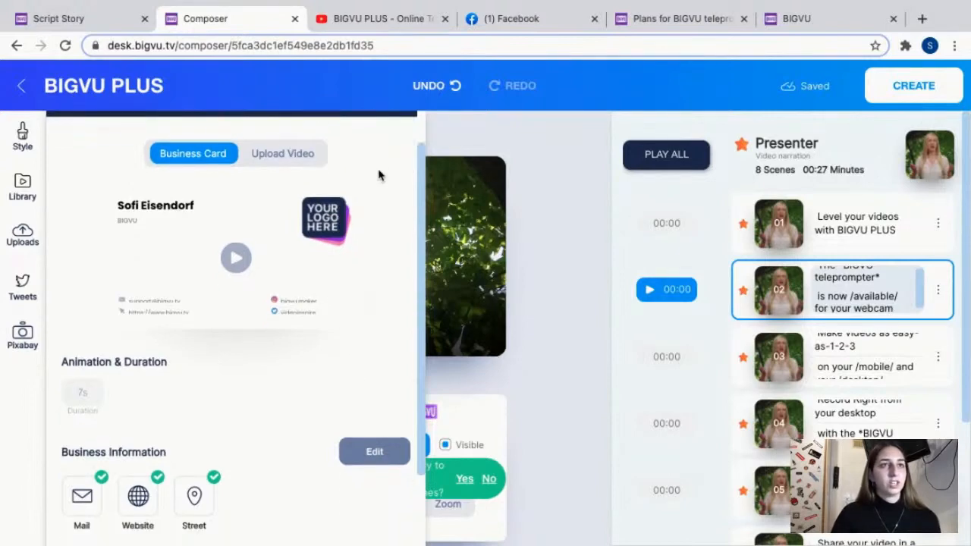
pyautogui.scroll(1, 387, 136)
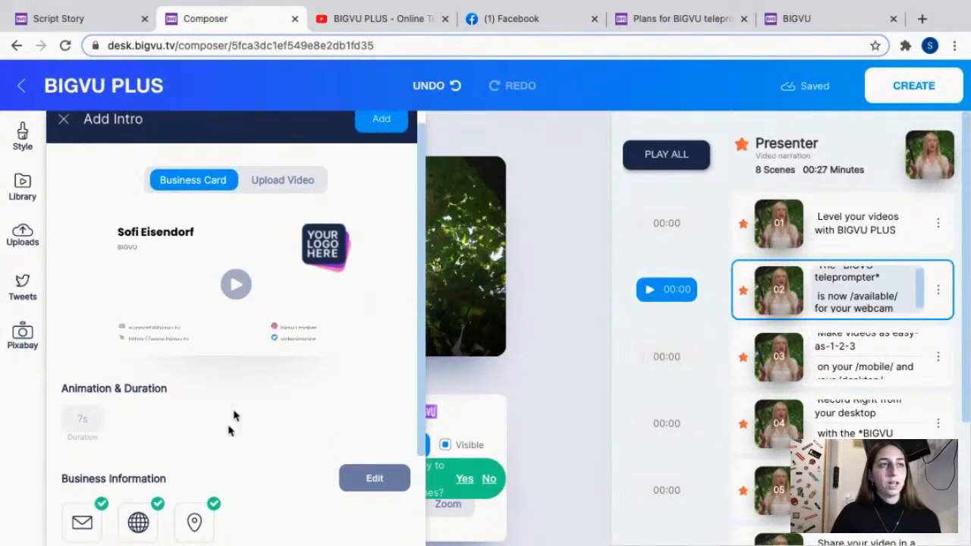
pyautogui.click(313, 182)
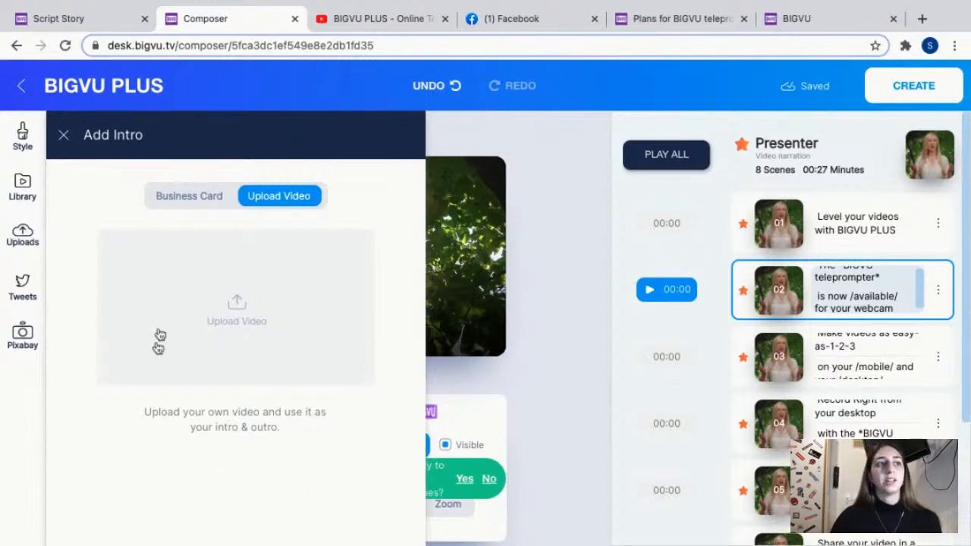
pyautogui.click(62, 138)
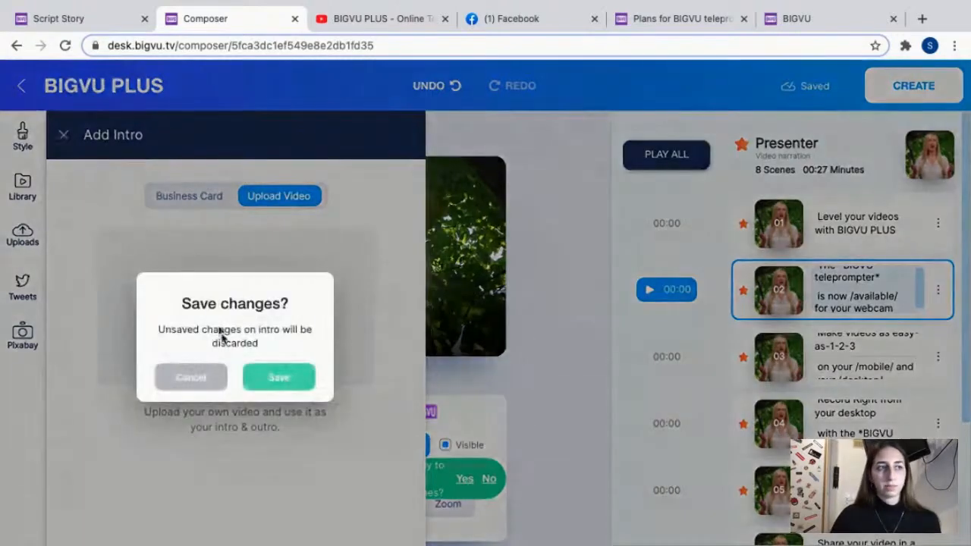
pyautogui.click(190, 381)
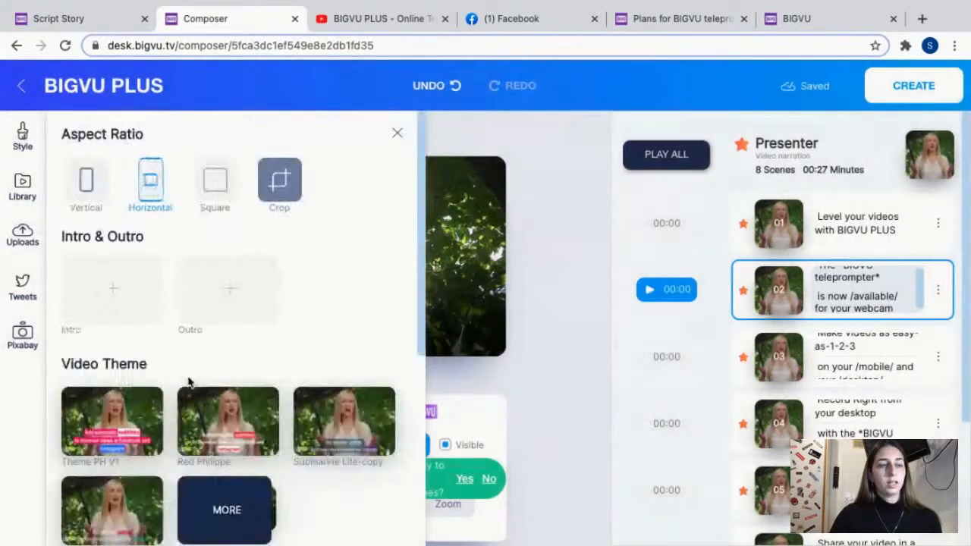
# Show all video themes, apply the Submarine Lite theme, and return to the preview of scene 2's caption.
pyautogui.scroll(-3, 331, 342)
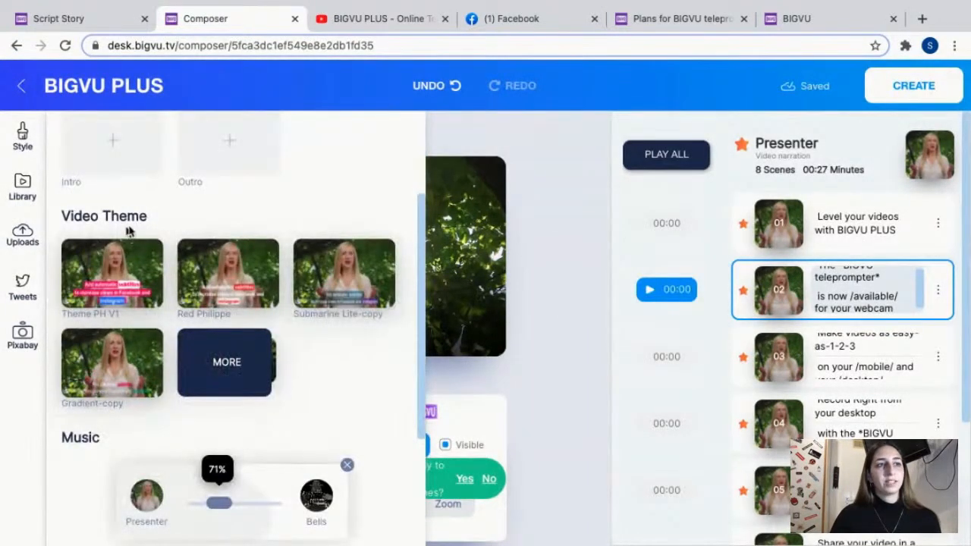
pyautogui.click(211, 382)
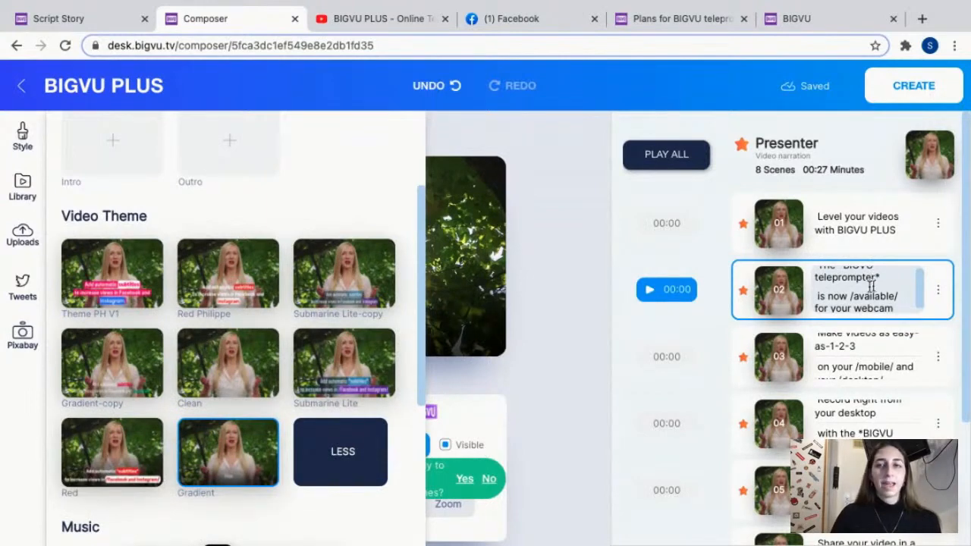
pyautogui.scroll(-1, 862, 282)
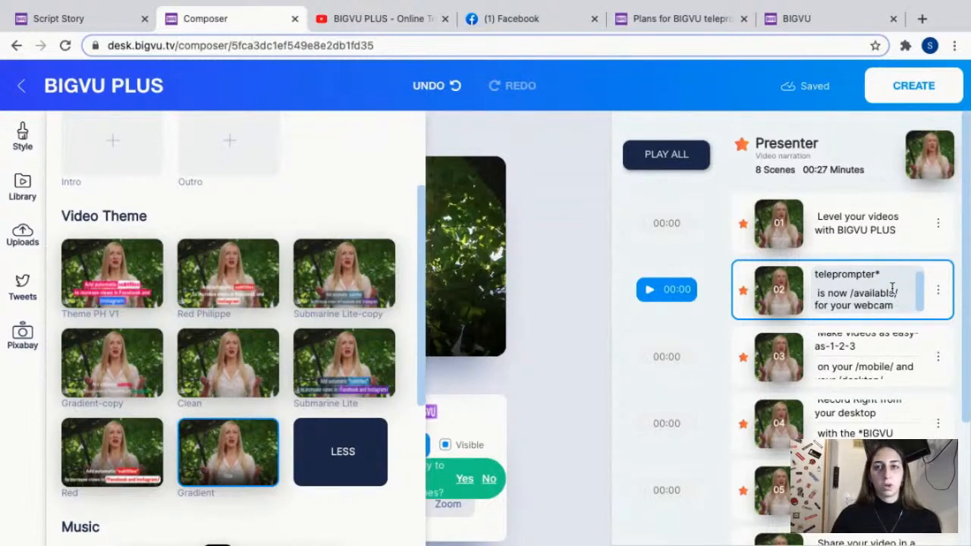
pyautogui.scroll(1, 845, 288)
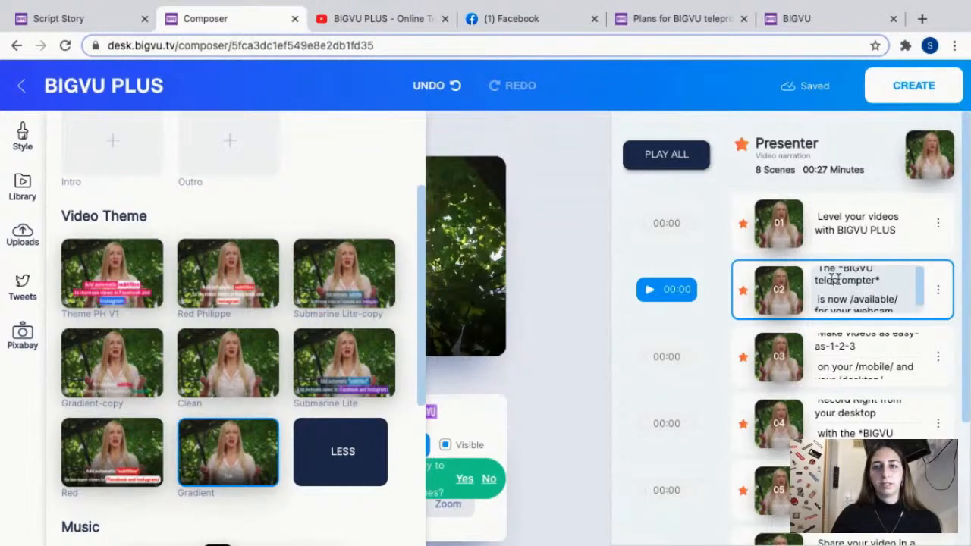
pyautogui.scroll(-1, 878, 295)
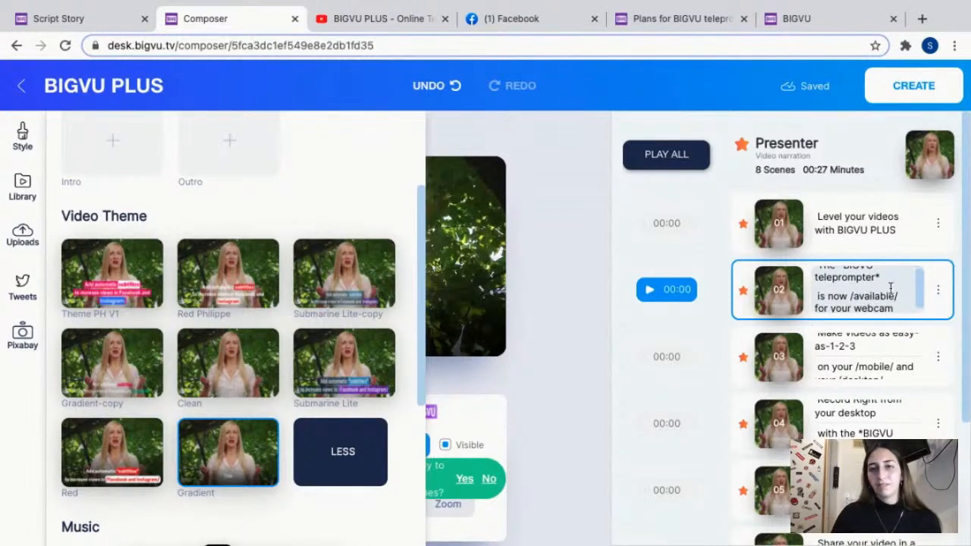
pyautogui.click(350, 377)
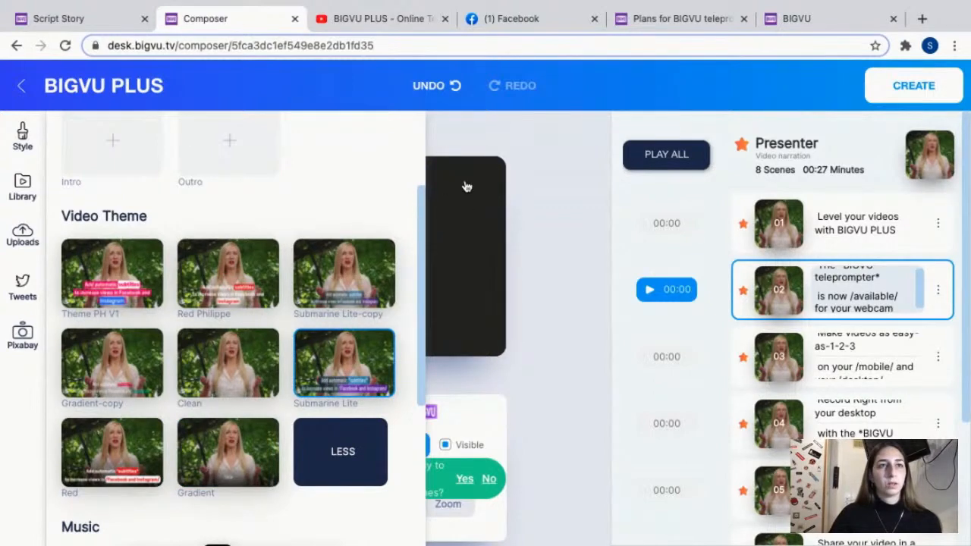
pyautogui.scroll(-4, 412, 190)
pyautogui.scroll(6, 410, 193)
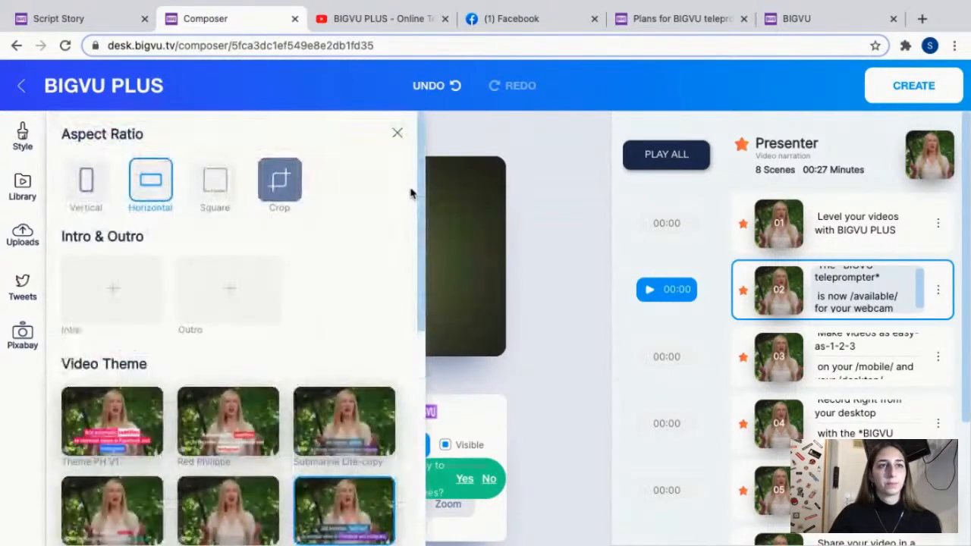
pyautogui.click(398, 133)
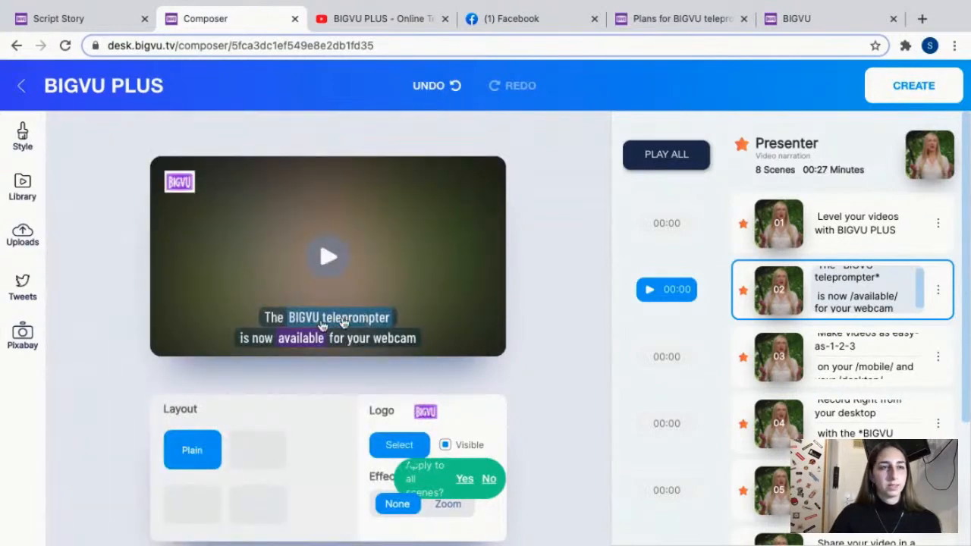
# Show all background music tracks in the style settings and look through the available choices.
pyautogui.click(26, 140)
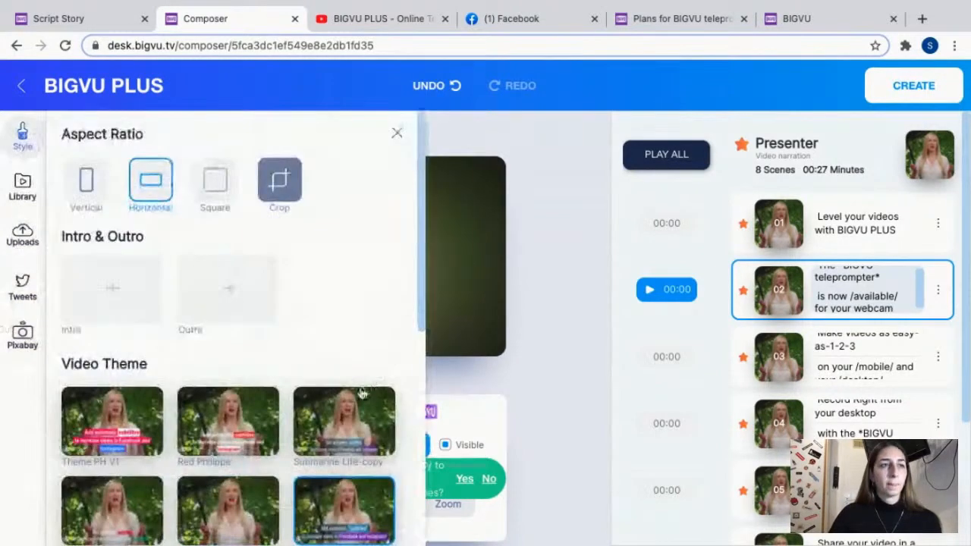
pyautogui.scroll(-5, 361, 396)
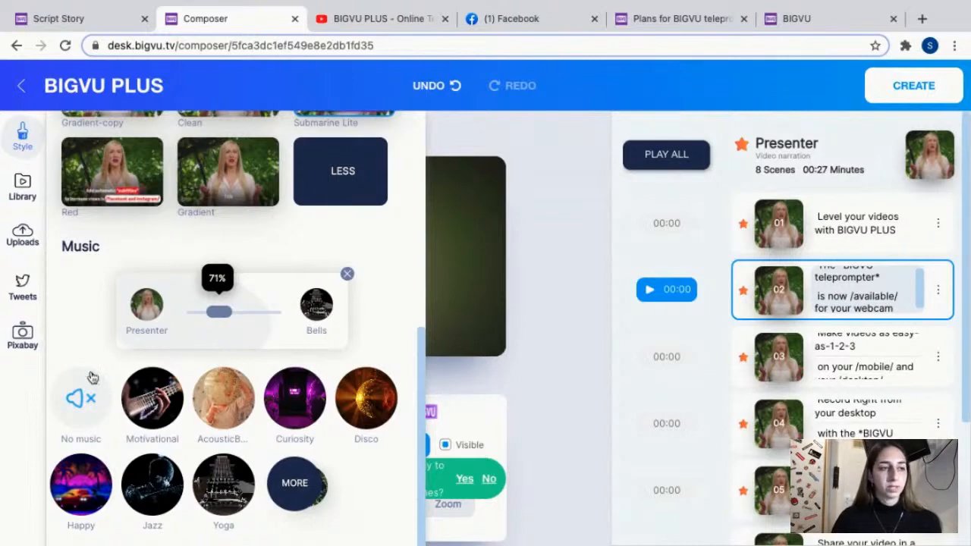
pyautogui.click(303, 484)
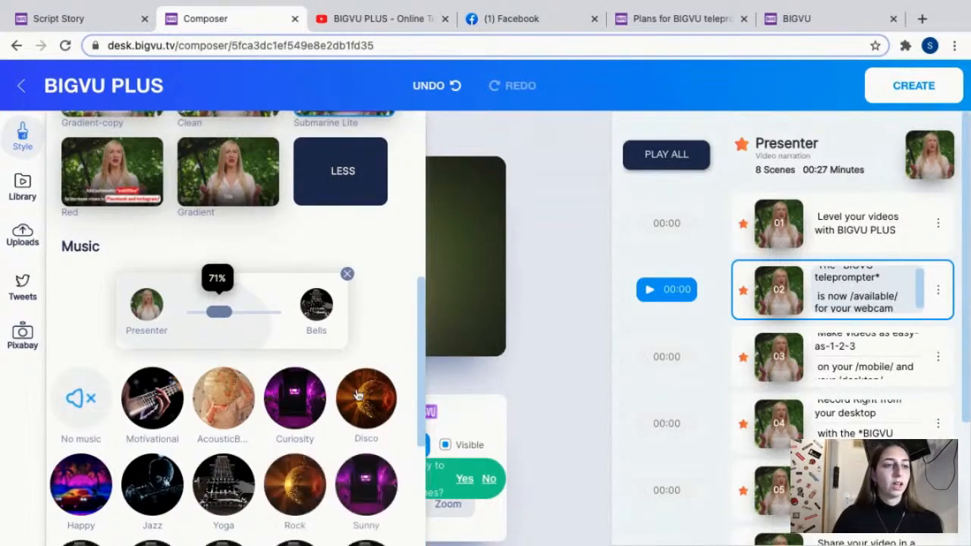
pyautogui.scroll(-3, 372, 407)
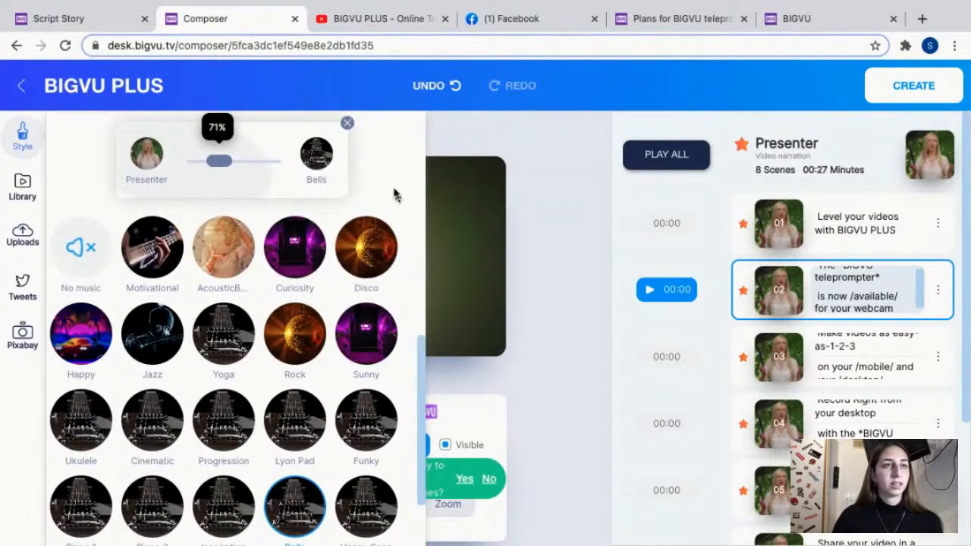
pyautogui.scroll(1, 383, 211)
pyautogui.scroll(2, 382, 211)
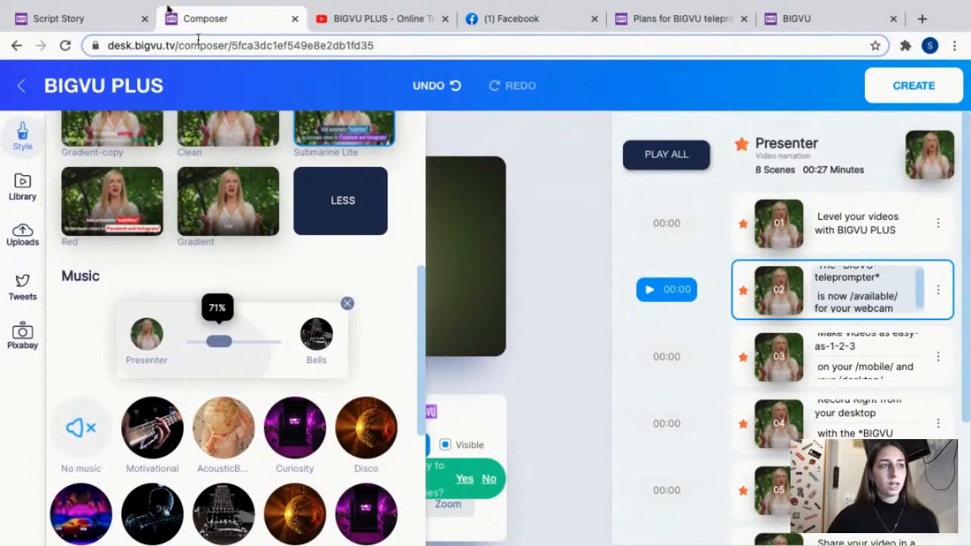
# Add the "3. Purple Space" clip from the BIGVU library to scene 2 and return to the preview.
pyautogui.click(30, 187)
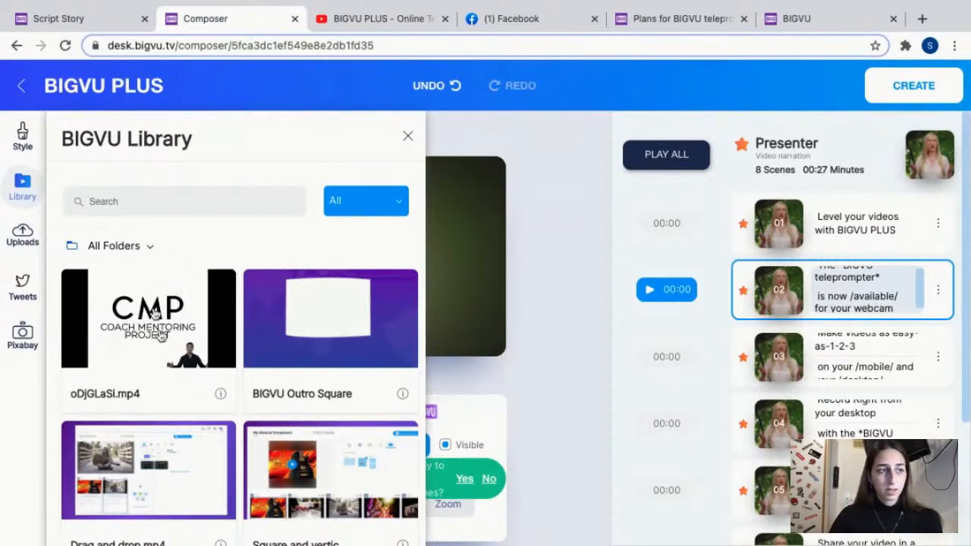
pyautogui.scroll(-5, 220, 375)
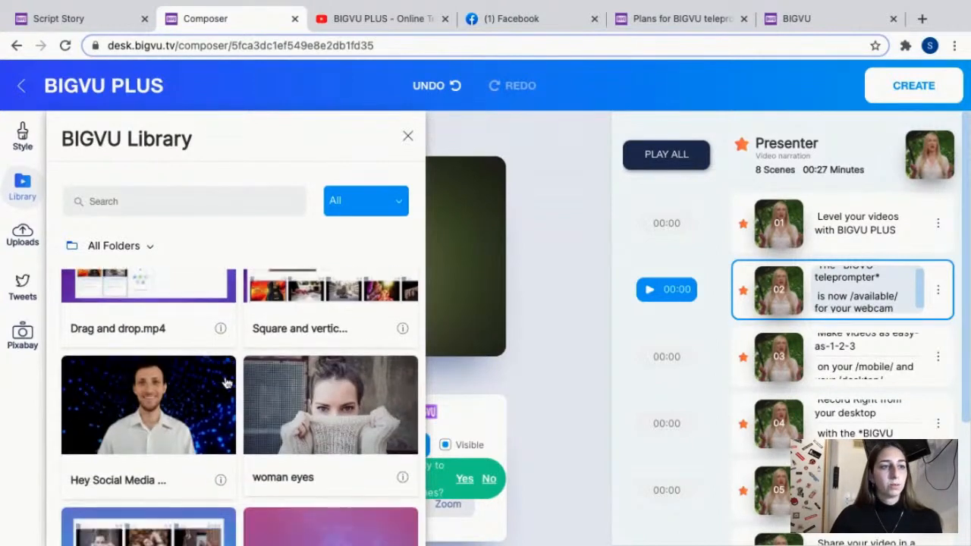
pyautogui.scroll(-2, 357, 353)
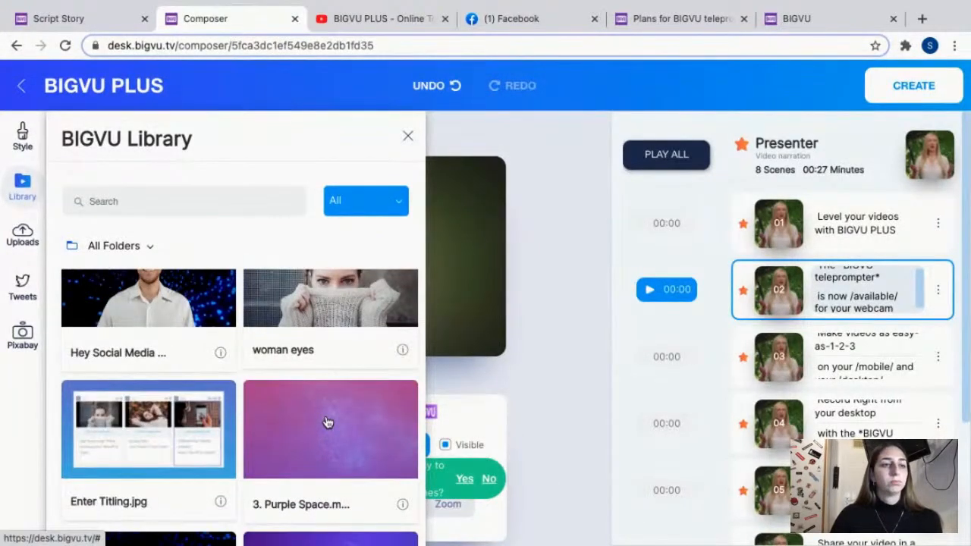
pyautogui.scroll(-1, 321, 425)
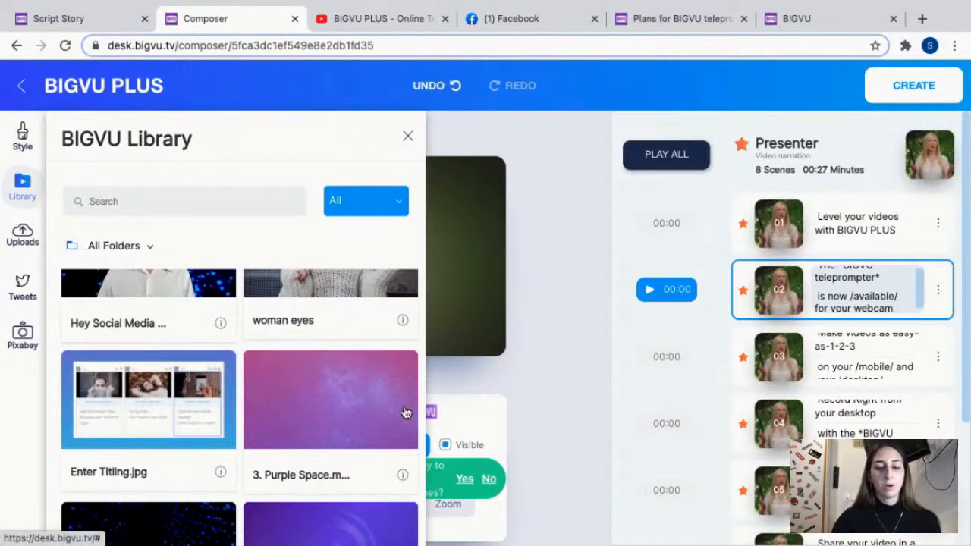
pyautogui.moveTo(328, 391); pyautogui.dragTo(778, 284)
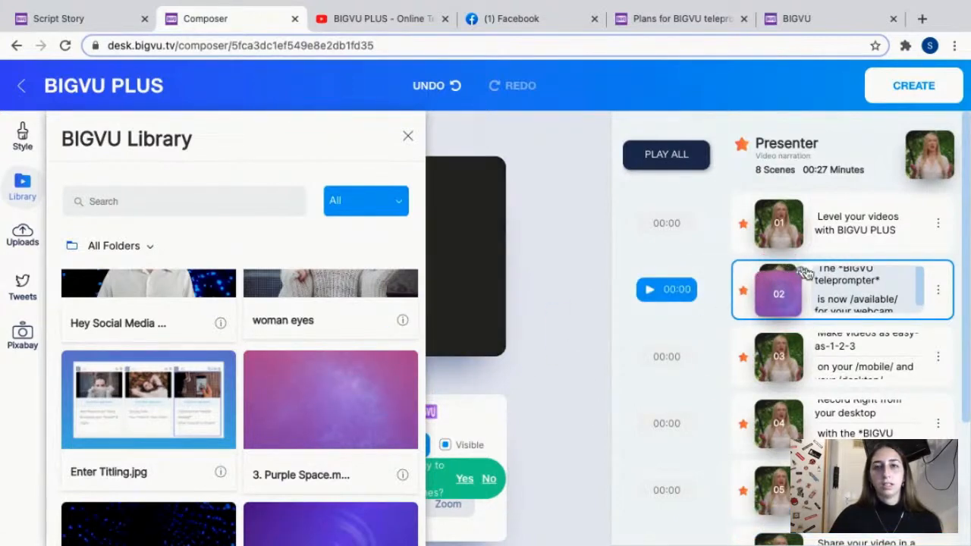
pyautogui.click(409, 137)
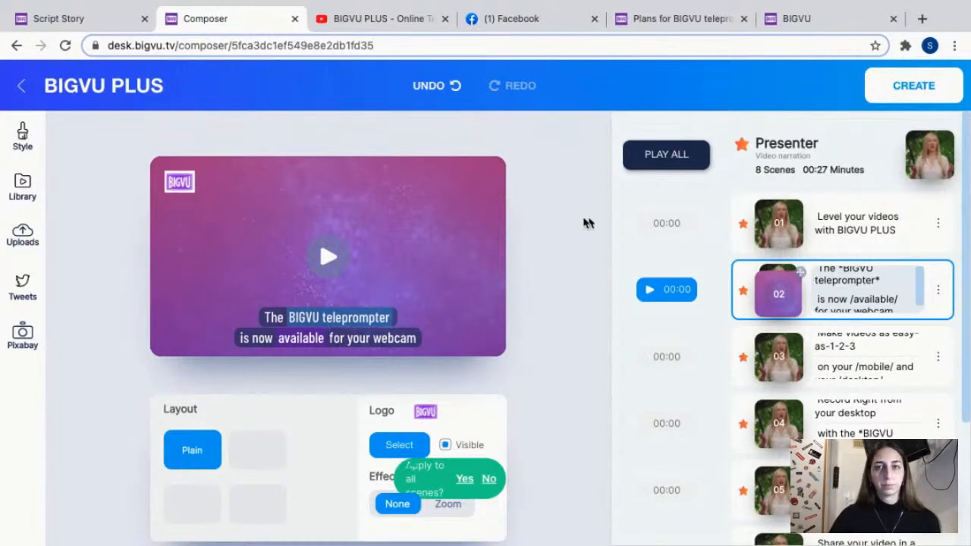
# Place the uploaded brown-and-white dog image 2785074 on scene 3.
pyautogui.click(28, 234)
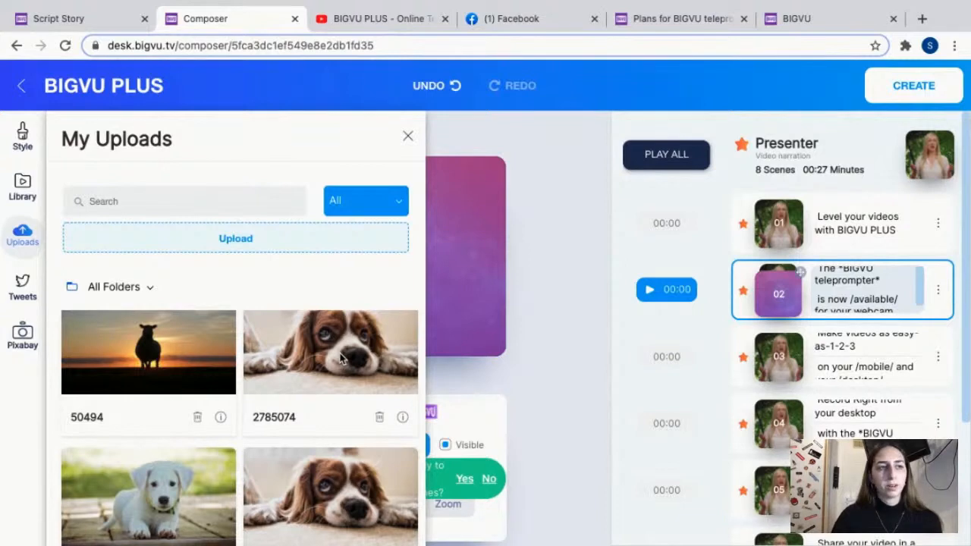
pyautogui.moveTo(302, 362); pyautogui.dragTo(781, 350)
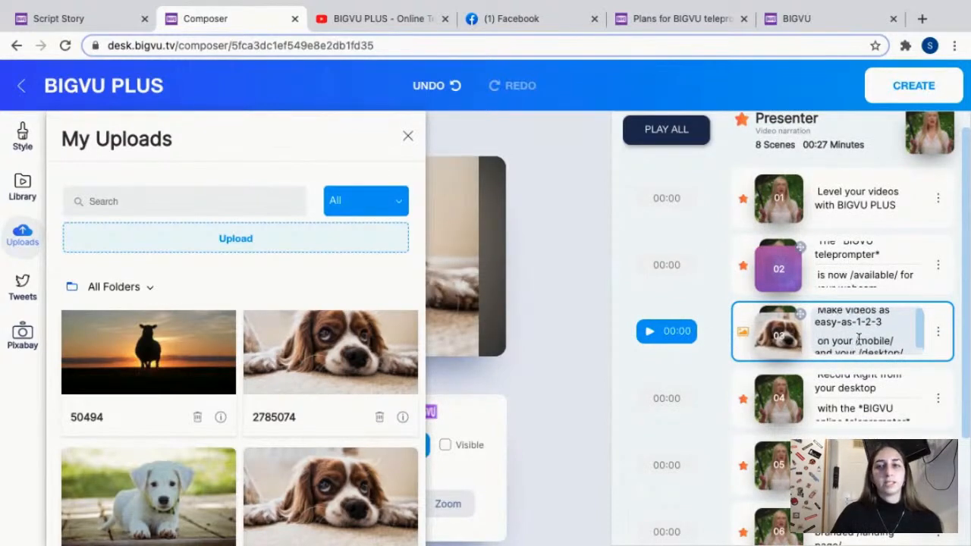
pyautogui.scroll(1, 860, 334)
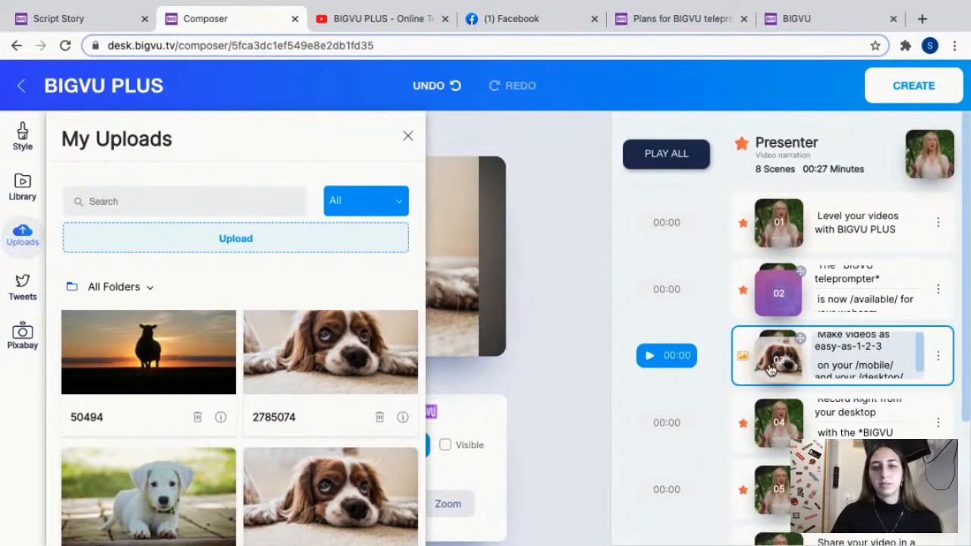
# Look at the Twitter media source, search Pixabay images for "dogs", and place the white puppy photo on scene 4.
pyautogui.click(22, 289)
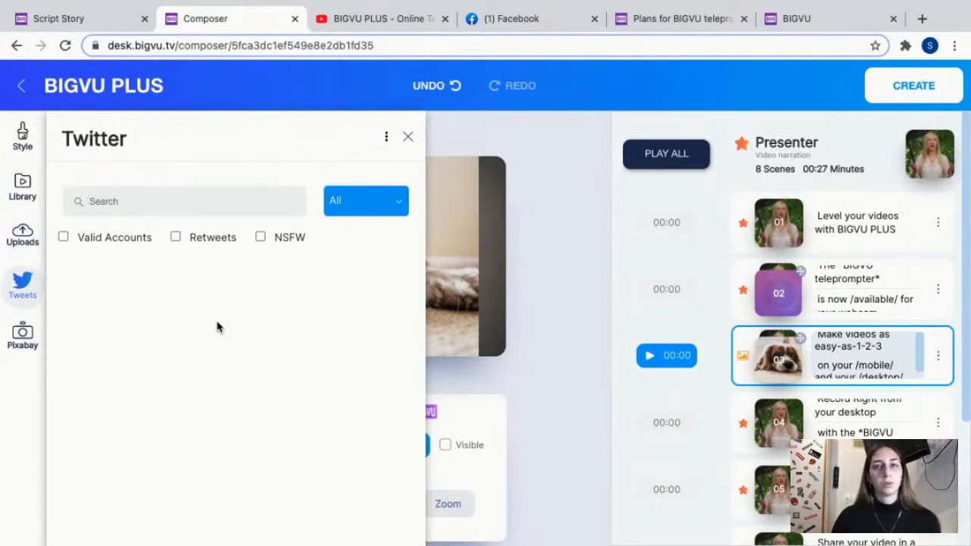
pyautogui.click(33, 342)
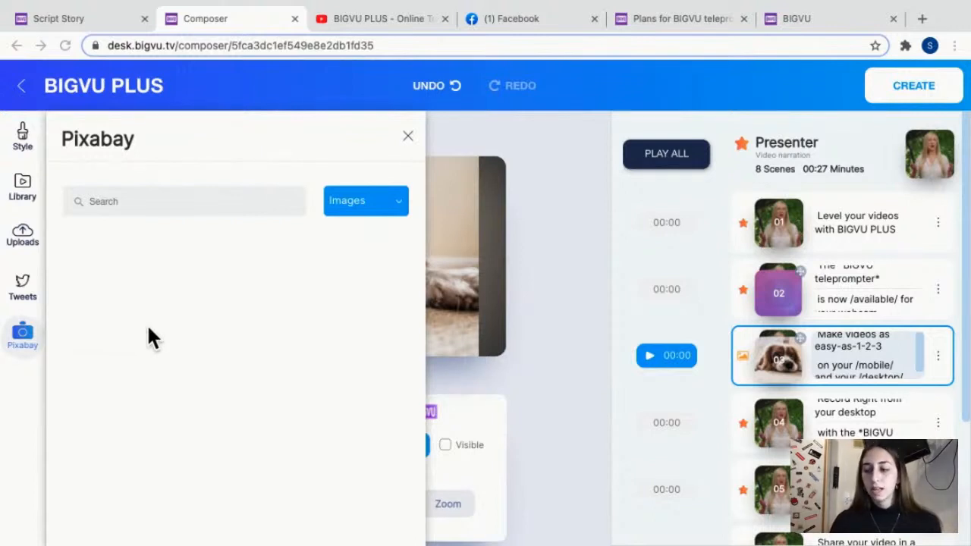
pyautogui.click(133, 201)
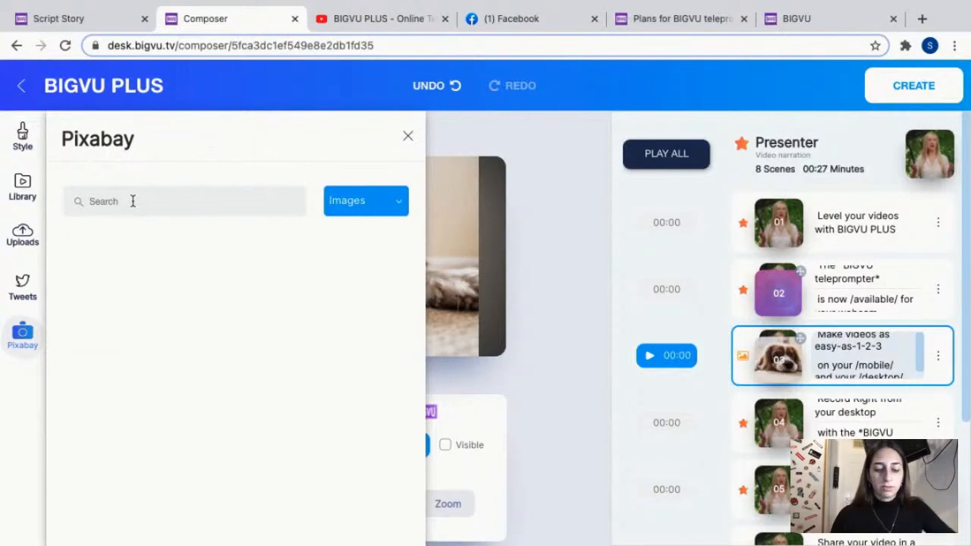
pyautogui.write('dogs')
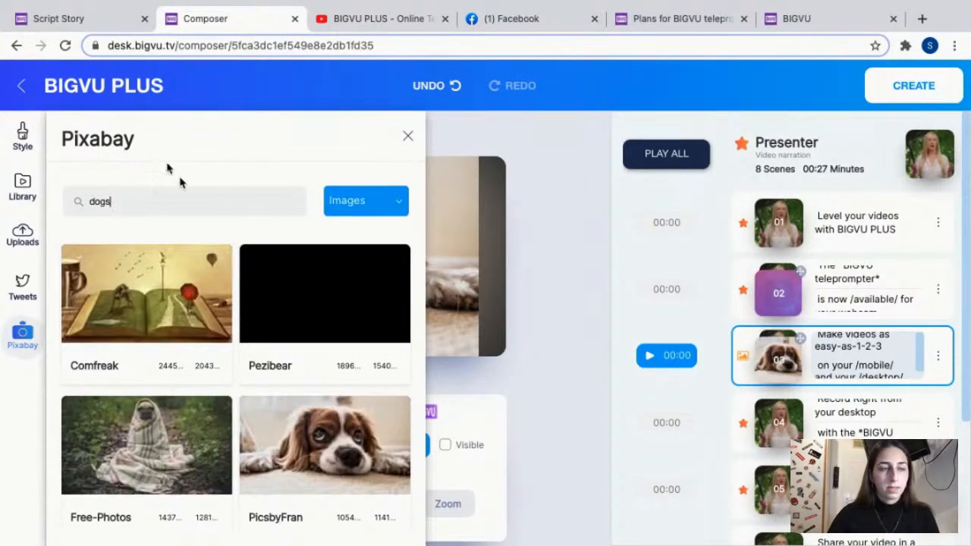
pyautogui.scroll(-2, 235, 345)
pyautogui.scroll(-2, 262, 351)
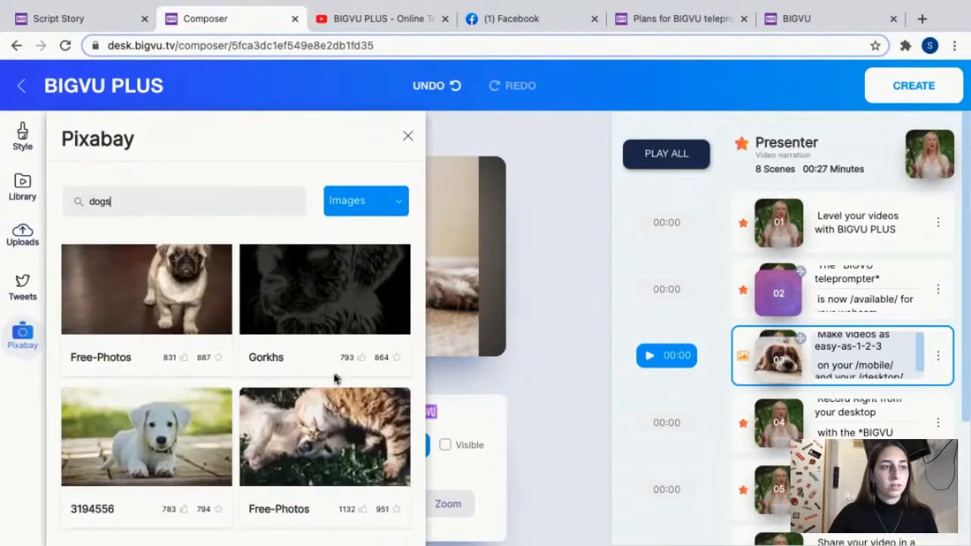
pyautogui.scroll(-1, 152, 440)
pyautogui.moveTo(119, 416); pyautogui.dragTo(776, 418)
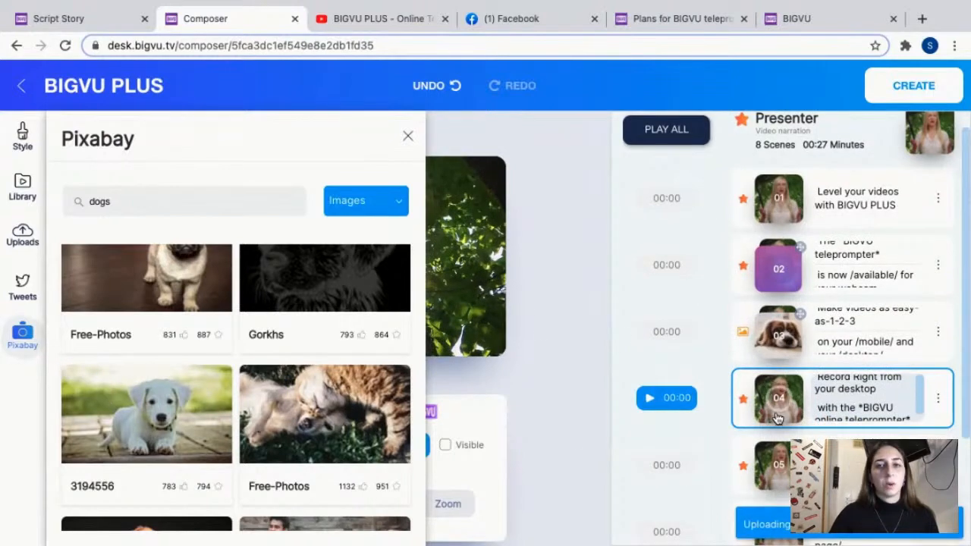
pyautogui.click(407, 139)
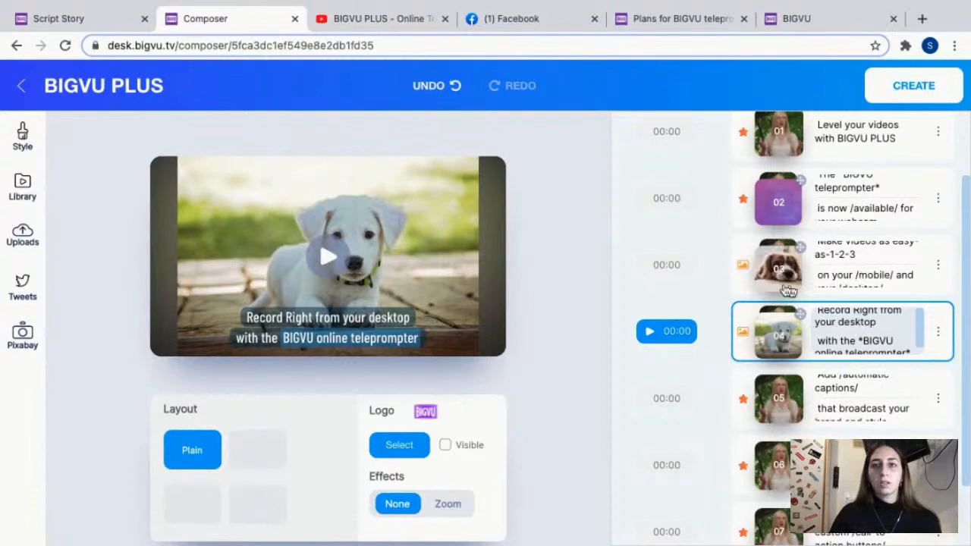
# Check the previews of scenes 3 and 4, and remove the puppy media from scene 4.
pyautogui.click(857, 256)
pyautogui.scroll(1, 857, 257)
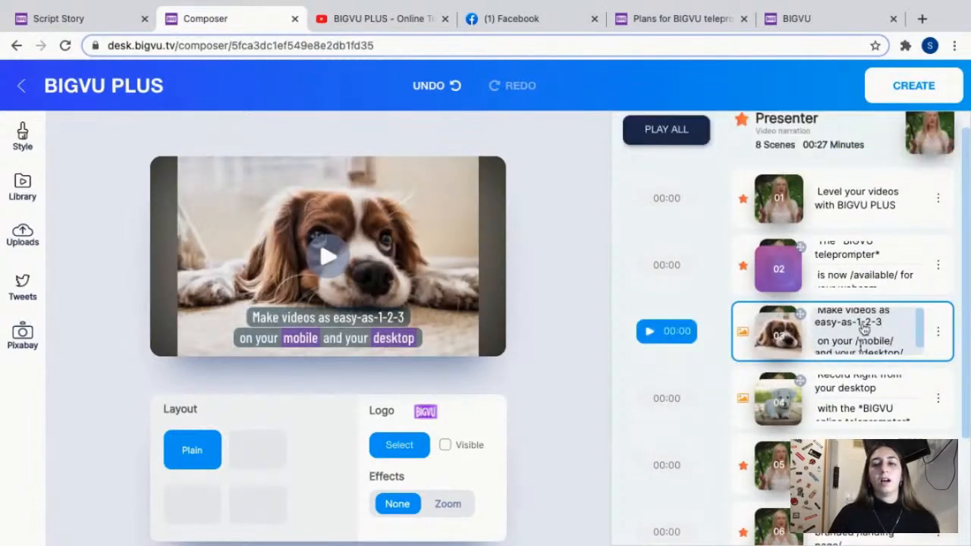
pyautogui.click(855, 387)
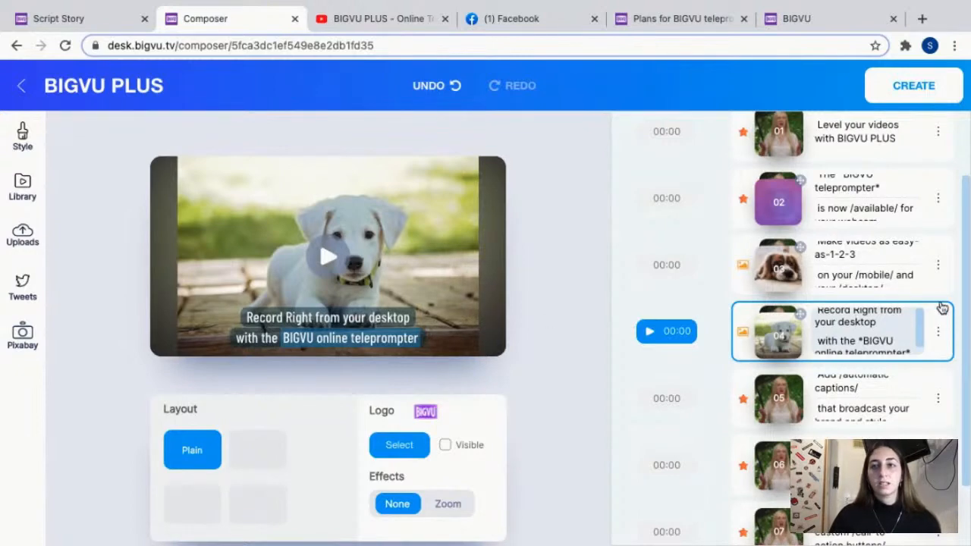
pyautogui.click(939, 331)
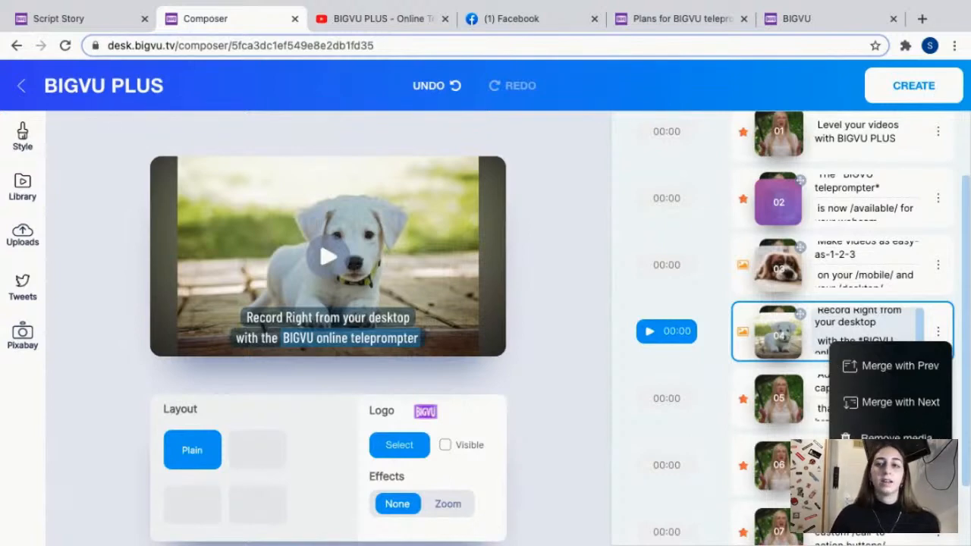
pyautogui.click(909, 435)
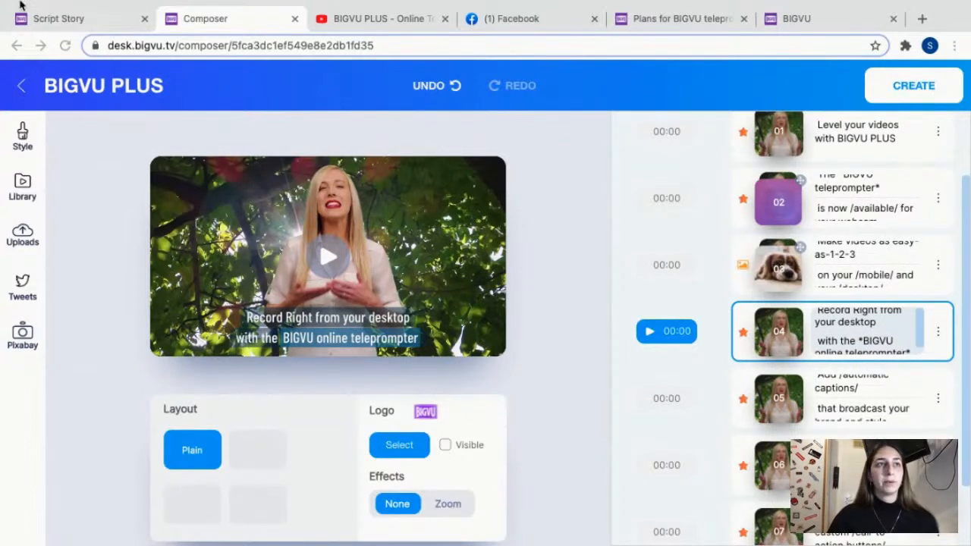
# Switch to YouTube and watch the finished "BIGVU PLUS - Online Teleprompter" video.
pyautogui.click(356, 22)
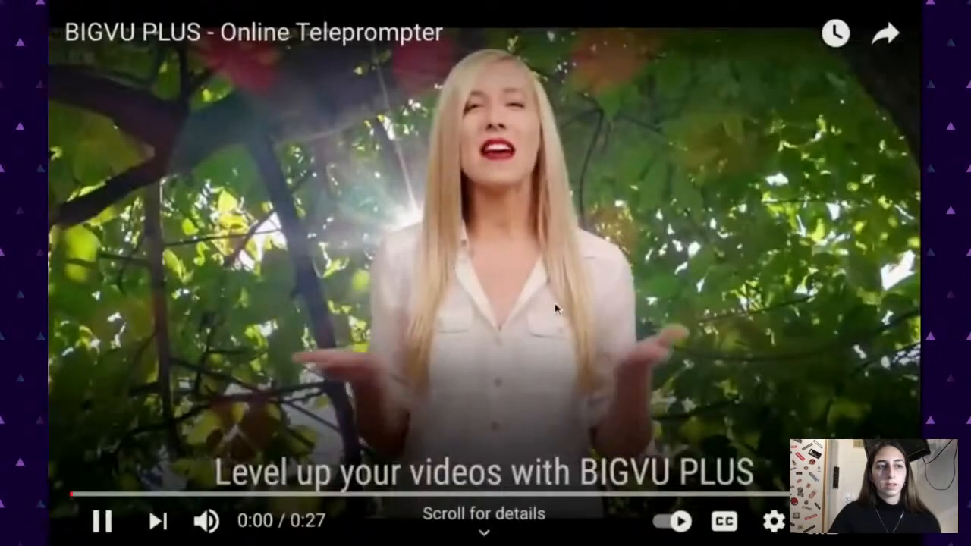
pyautogui.click(542, 312)
pyautogui.click(542, 312)
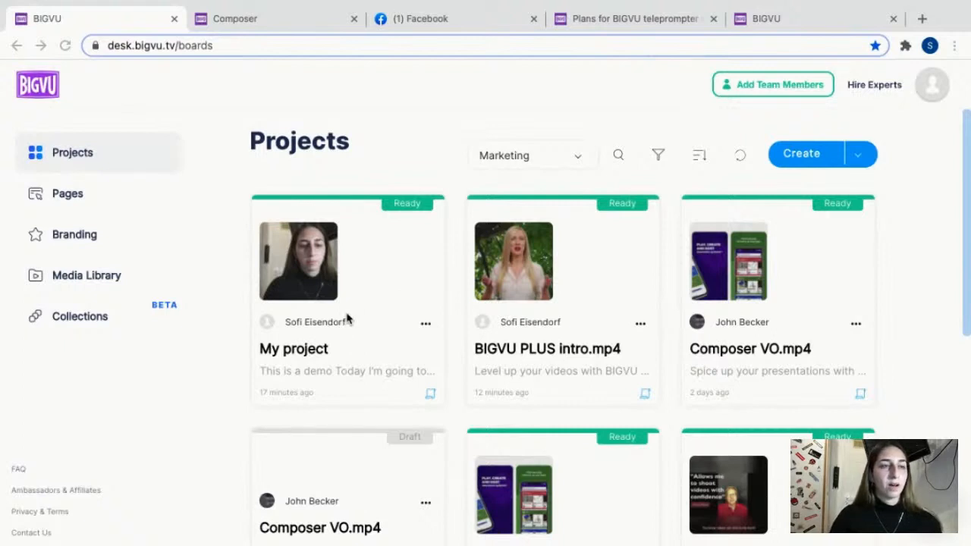
# Examine the actions available for My project and for the finished horizontal testimonial video in the projects list.
pyautogui.click(424, 326)
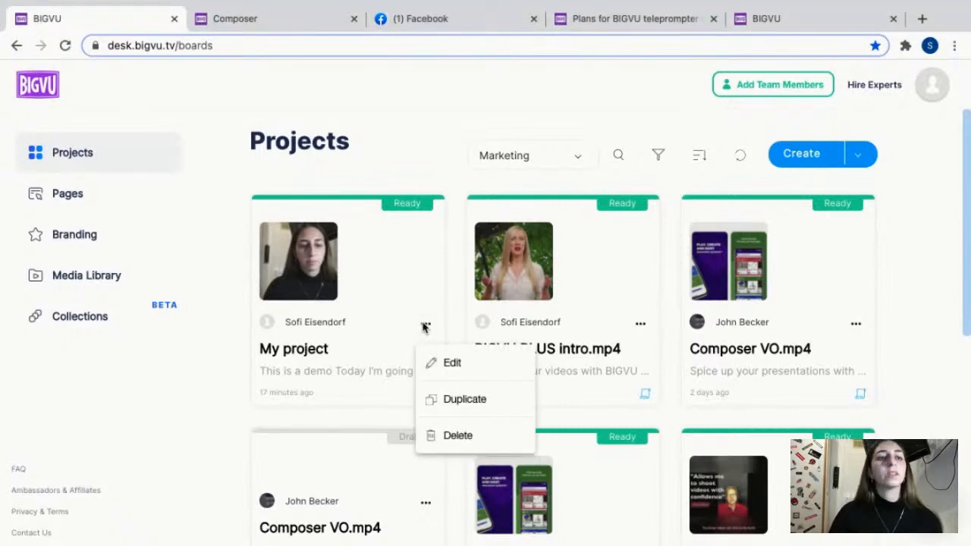
pyautogui.scroll(-4, 668, 390)
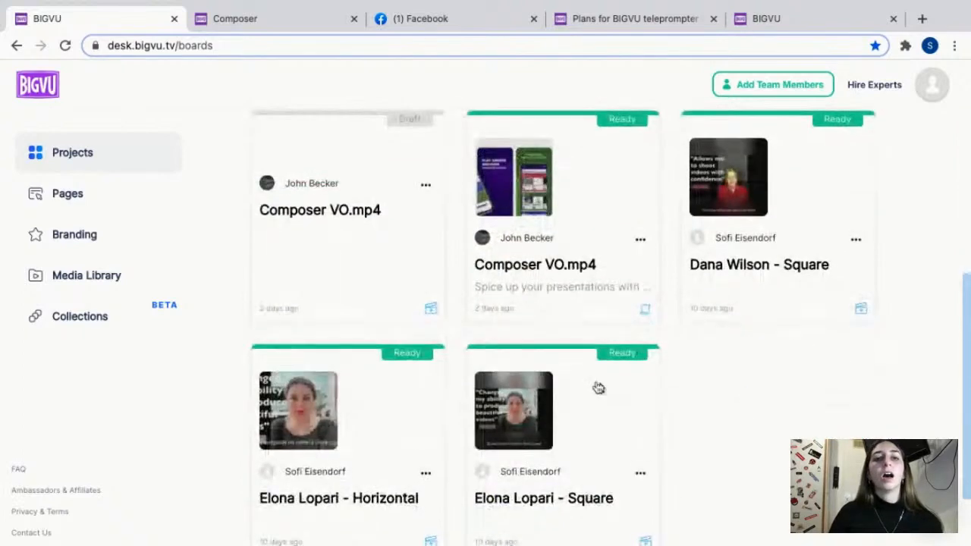
pyautogui.scroll(-1, 462, 417)
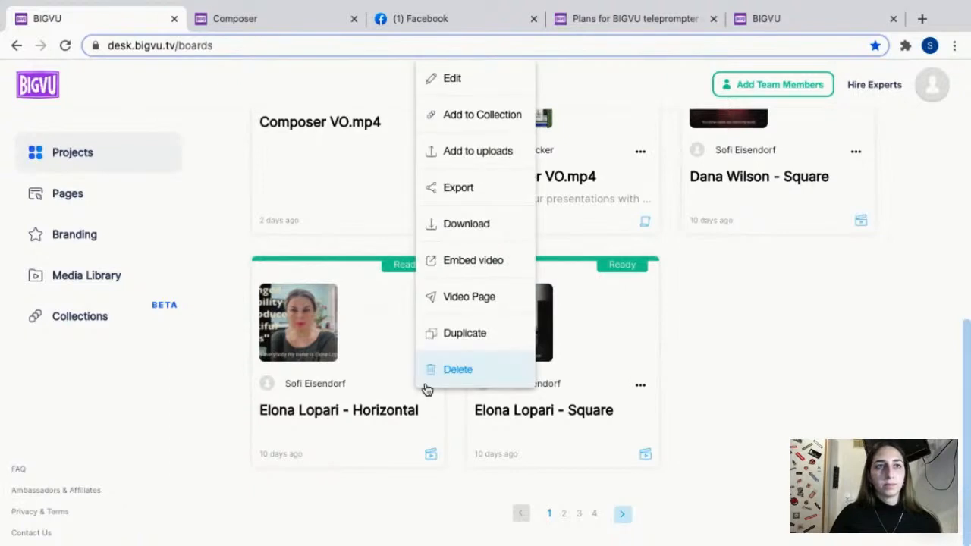
pyautogui.click(235, 392)
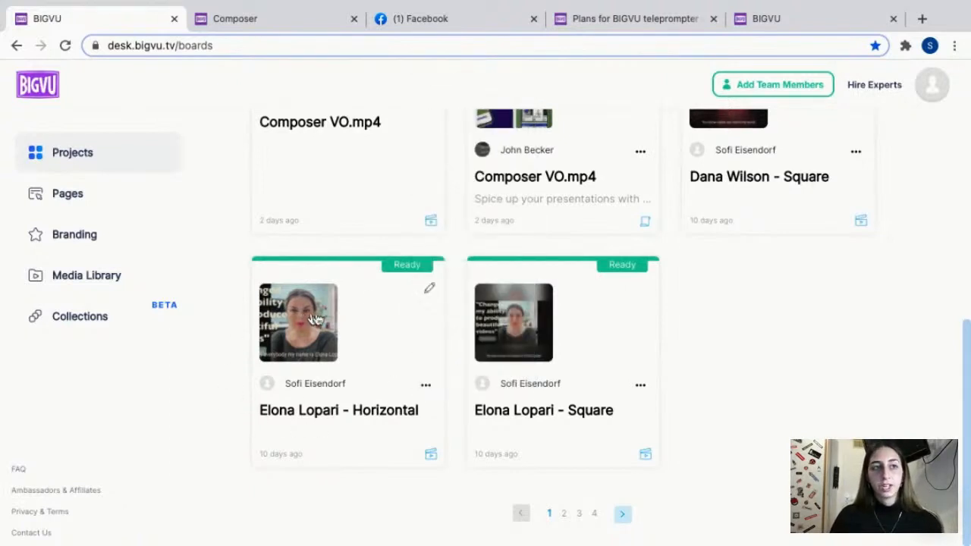
pyautogui.click(424, 386)
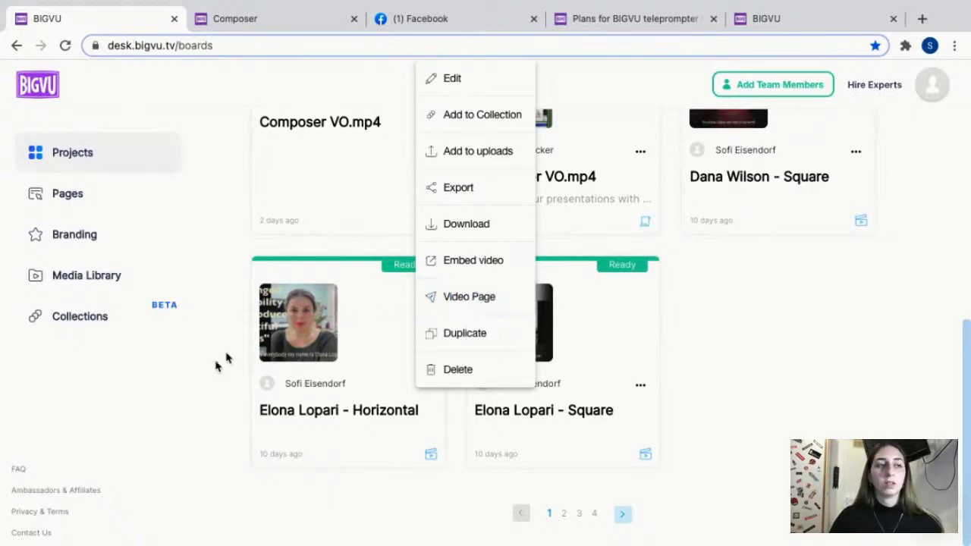
pyautogui.click(197, 381)
# Start a new video page for the horizontal testimonial video and view its thumbnail, title and text areas.
pyautogui.click(426, 387)
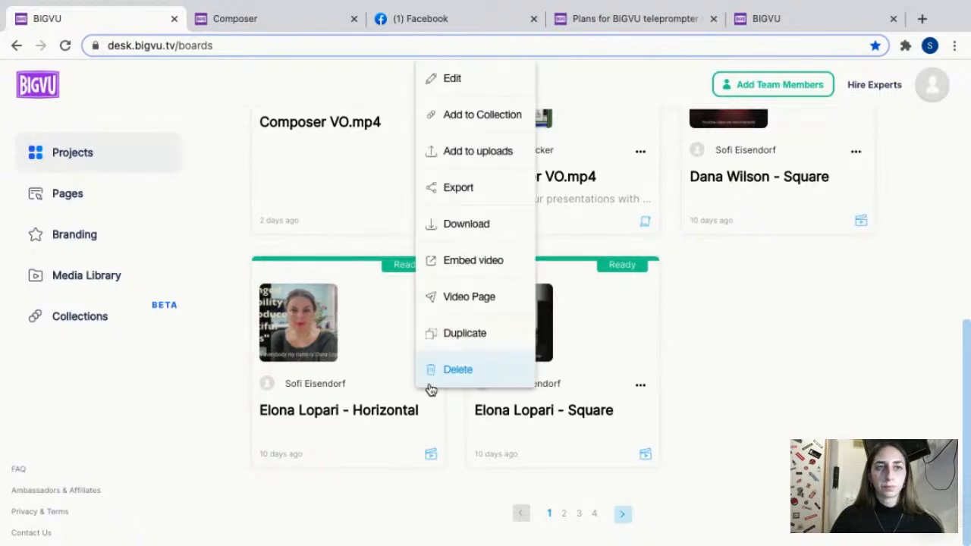
pyautogui.click(471, 297)
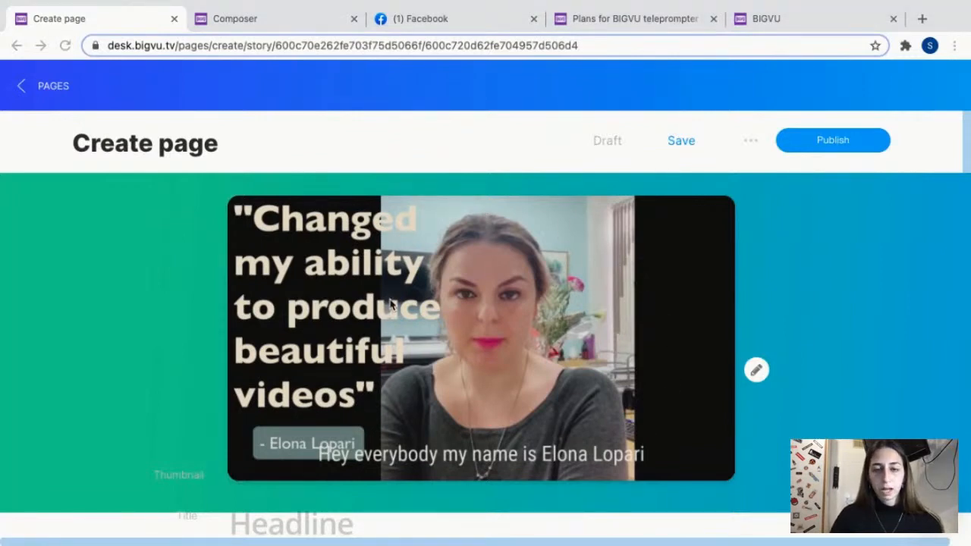
pyautogui.scroll(-2, 569, 502)
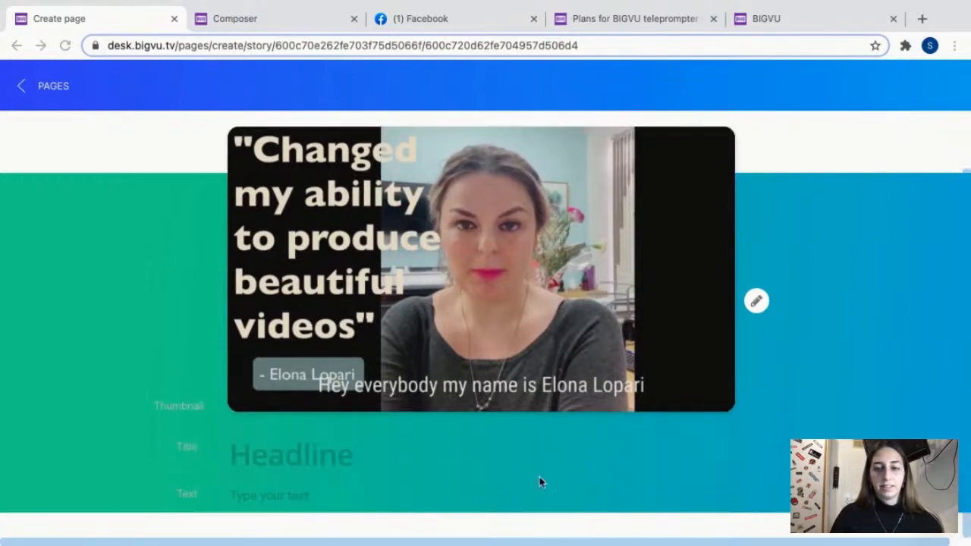
# Apply the red Holidays strip with gifts and ornaments as the background behind the page's video.
pyautogui.click(756, 303)
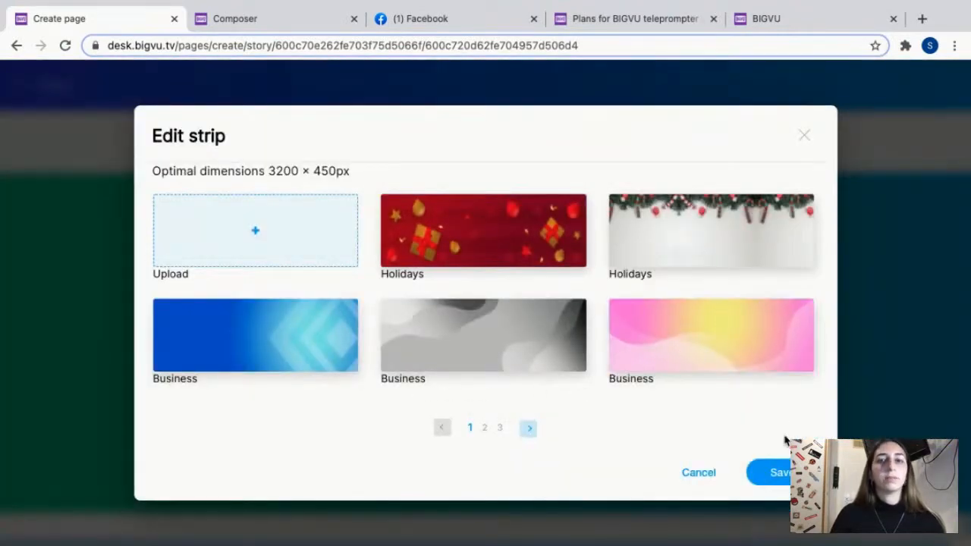
pyautogui.click(781, 471)
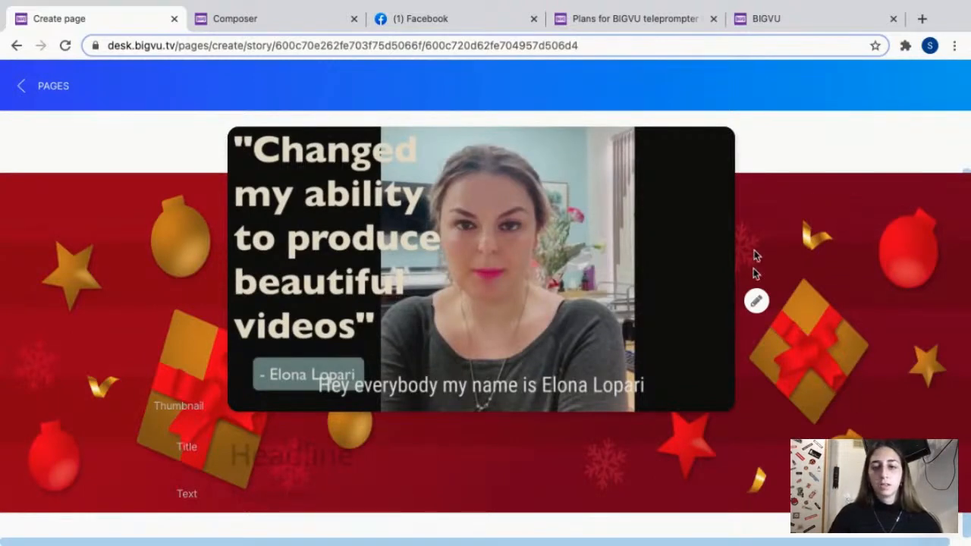
pyautogui.moveTo(968, 173); pyautogui.dragTo(967, 119)
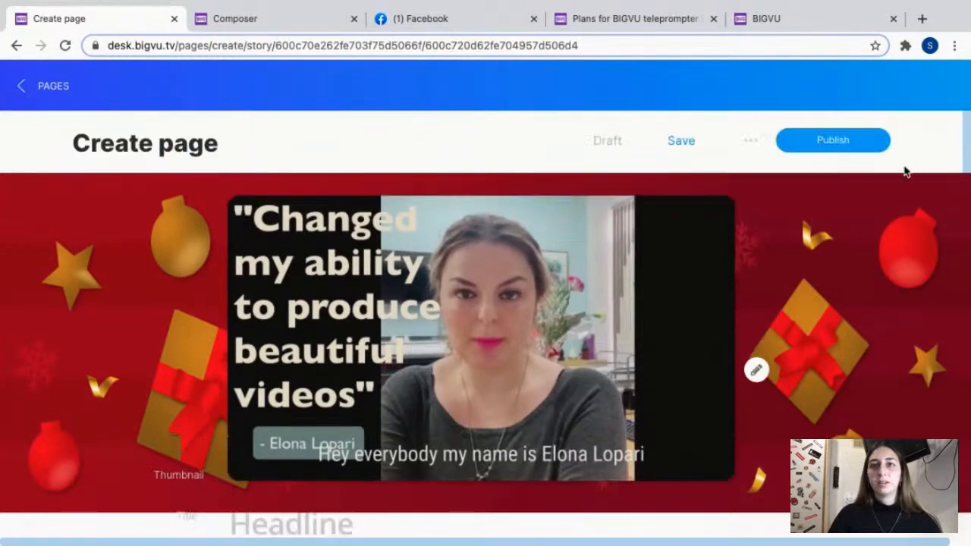
# Open the page settings and review the header logo, text colour, footer and social media options.
pyautogui.click(752, 142)
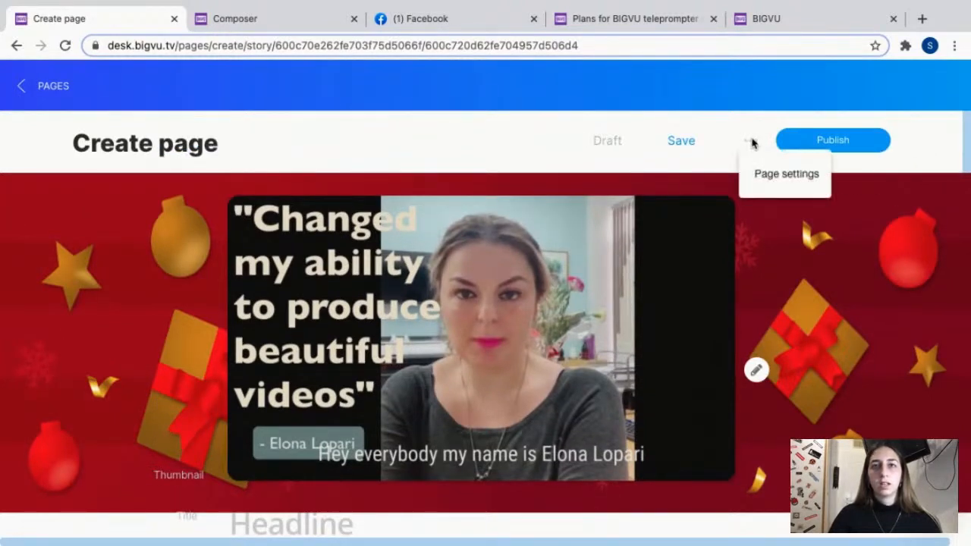
pyautogui.click(781, 176)
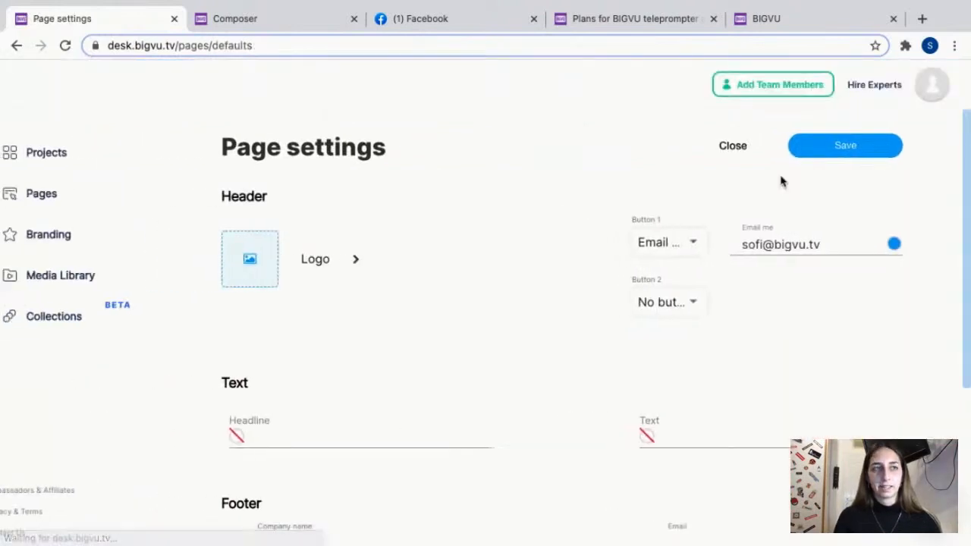
pyautogui.scroll(-2, 632, 260)
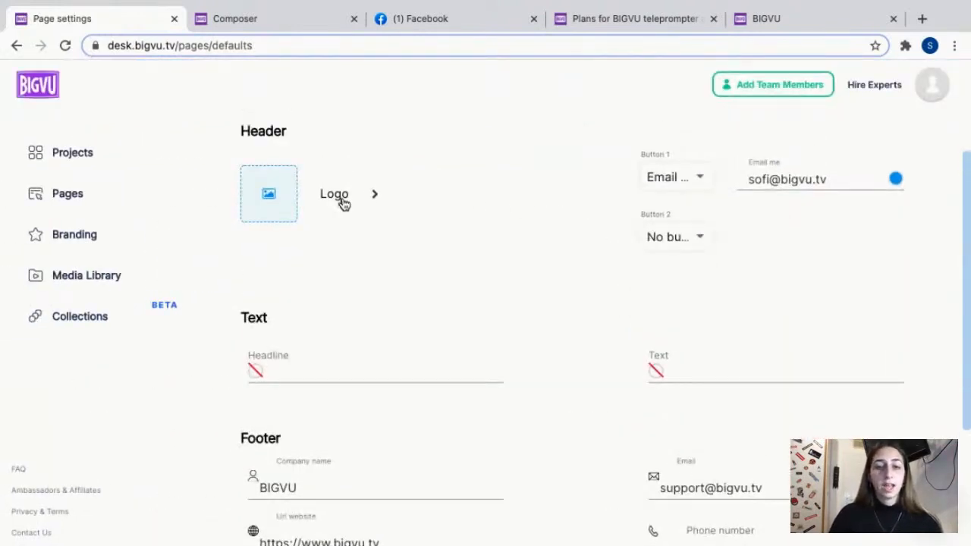
pyautogui.scroll(-1, 316, 217)
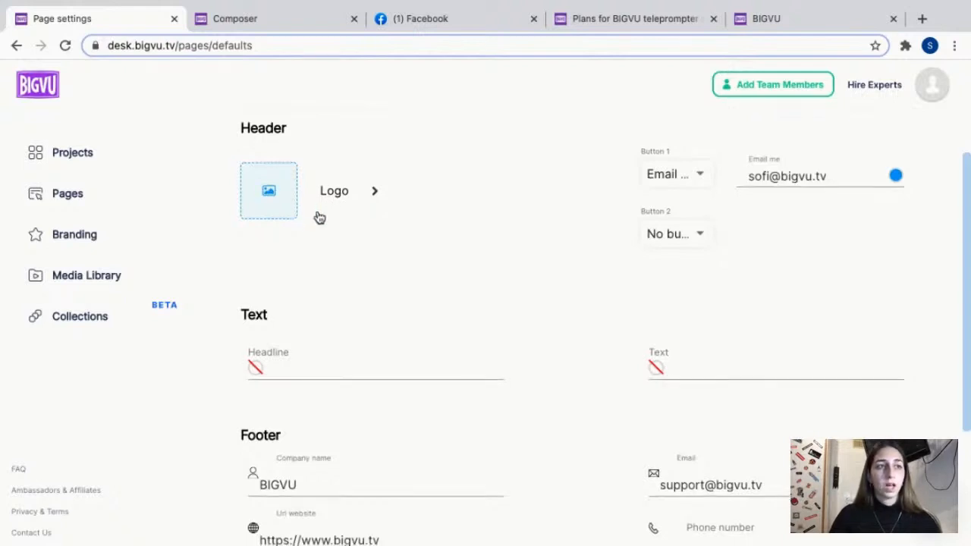
pyautogui.scroll(-1, 265, 326)
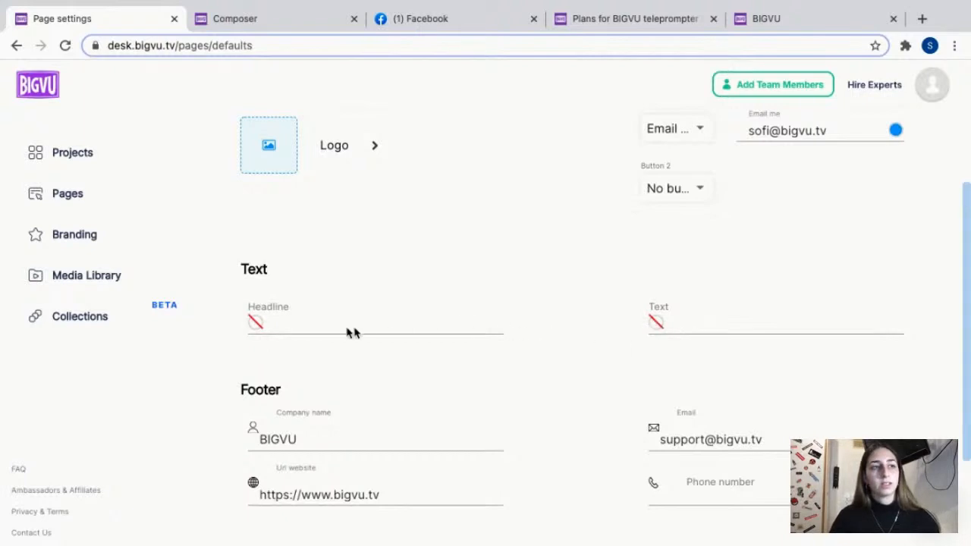
pyautogui.click(255, 323)
pyautogui.click(655, 322)
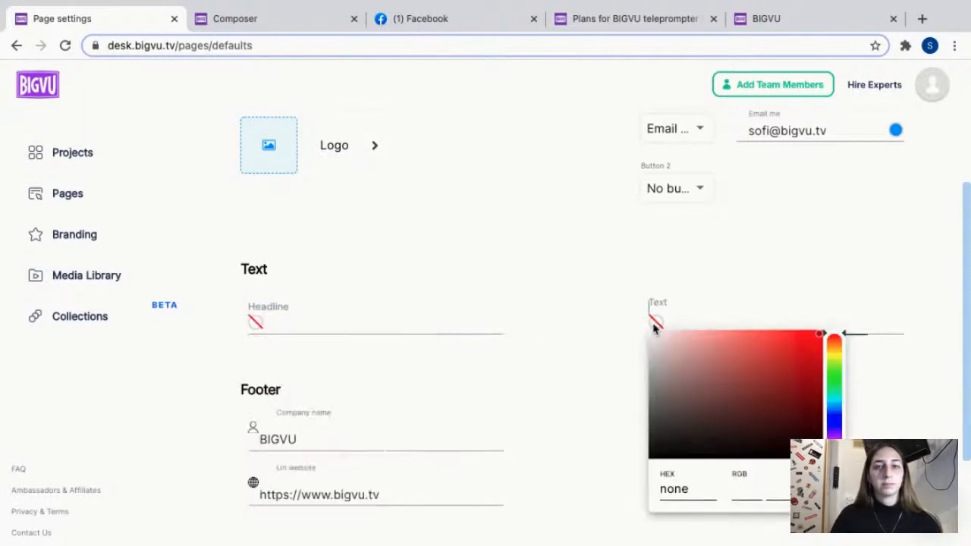
pyautogui.click(655, 322)
pyautogui.scroll(-3, 598, 366)
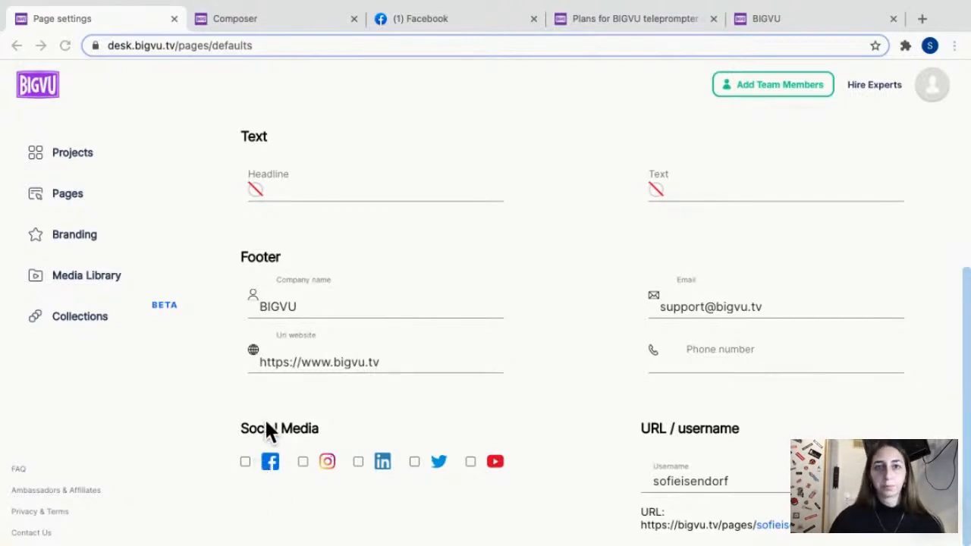
# Examine the call-to-action choices offered for header Button 1 in the page settings.
pyautogui.scroll(3, 422, 355)
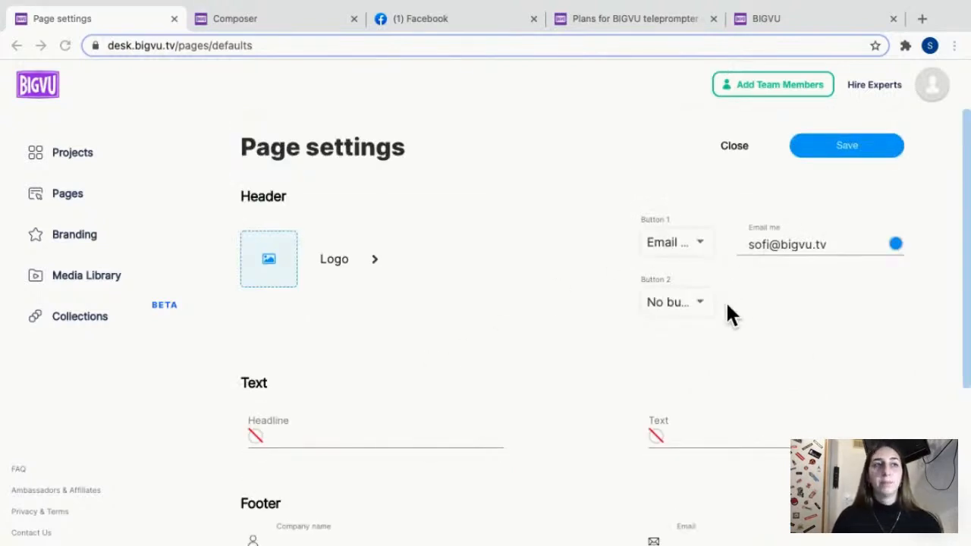
pyautogui.click(688, 247)
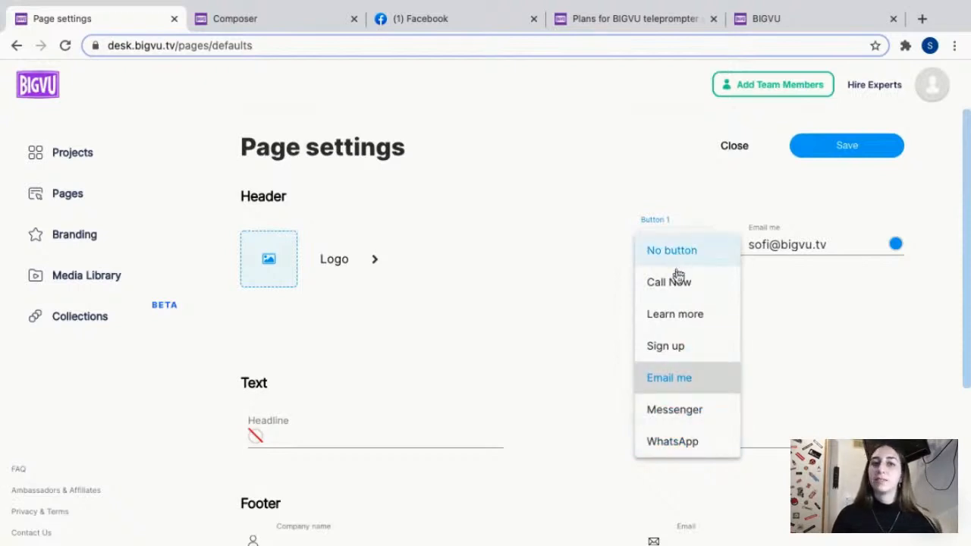
pyautogui.click(613, 307)
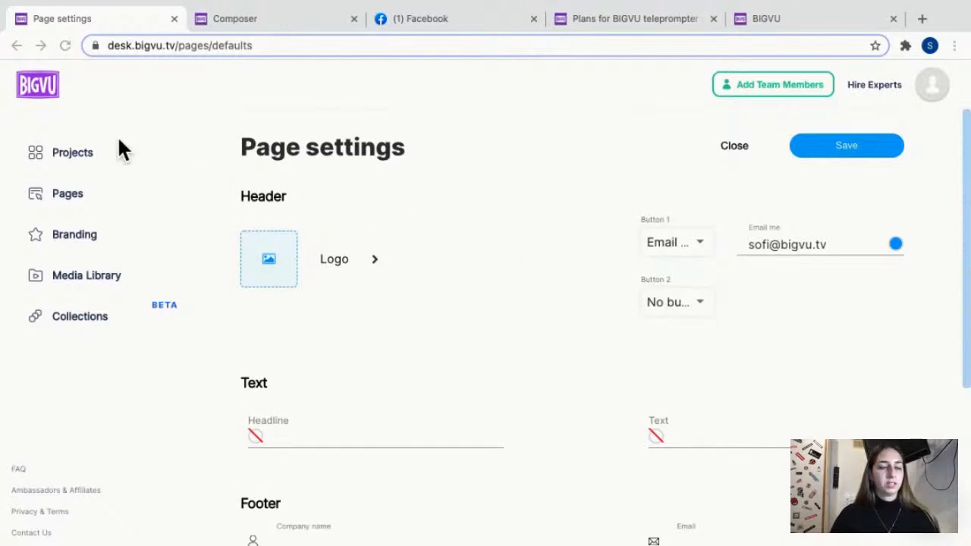
pyautogui.scroll(-3, 423, 447)
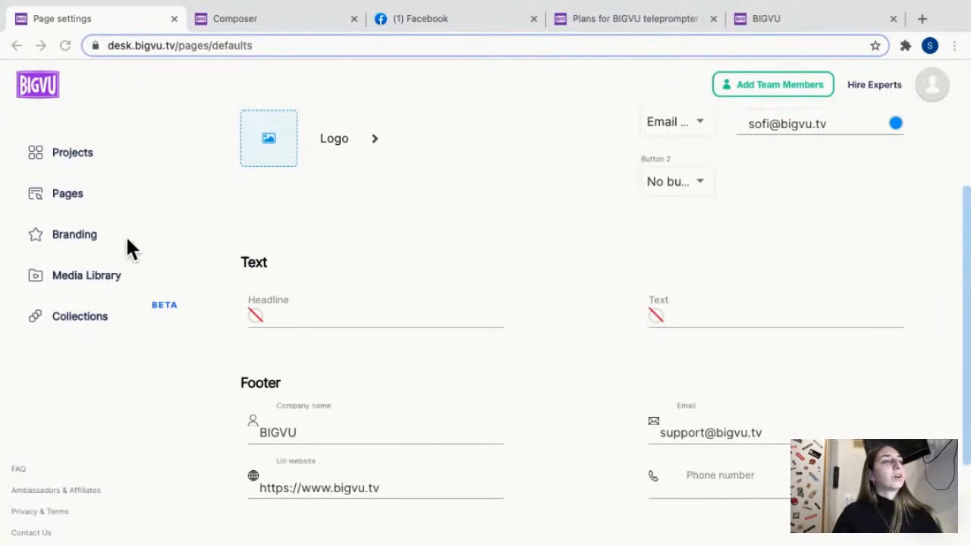
# Open the Pages list and review the published pages with their visits, plays, clicks and URLs.
pyautogui.click(83, 195)
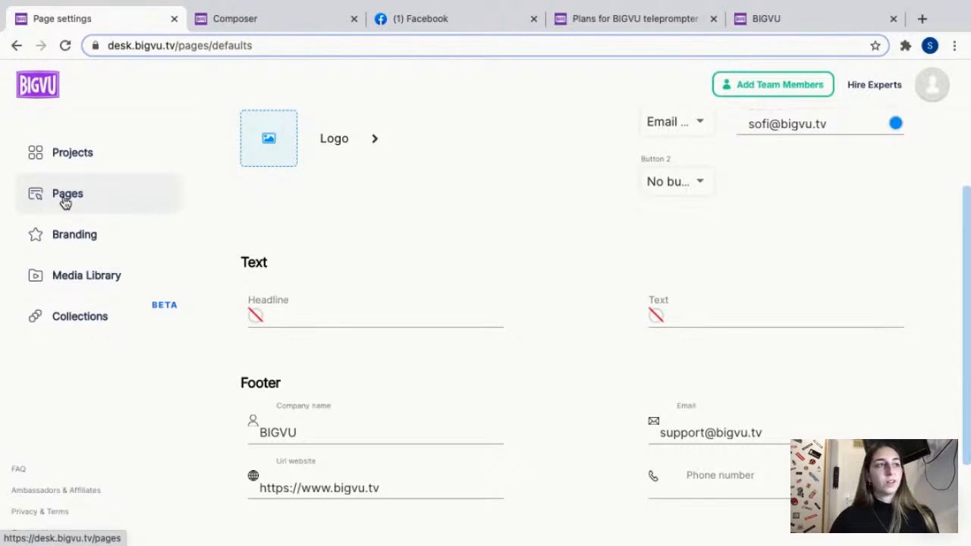
pyautogui.click(113, 191)
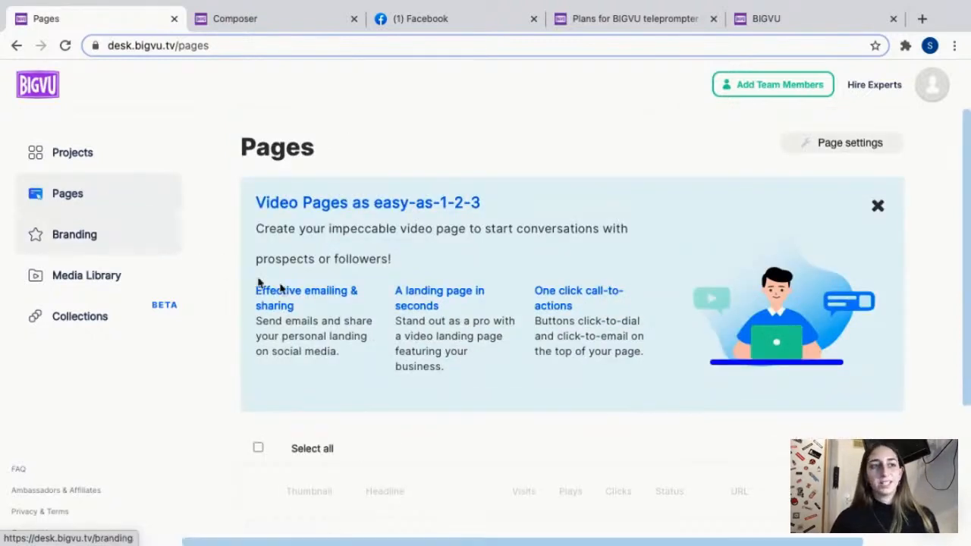
pyautogui.scroll(-3, 523, 311)
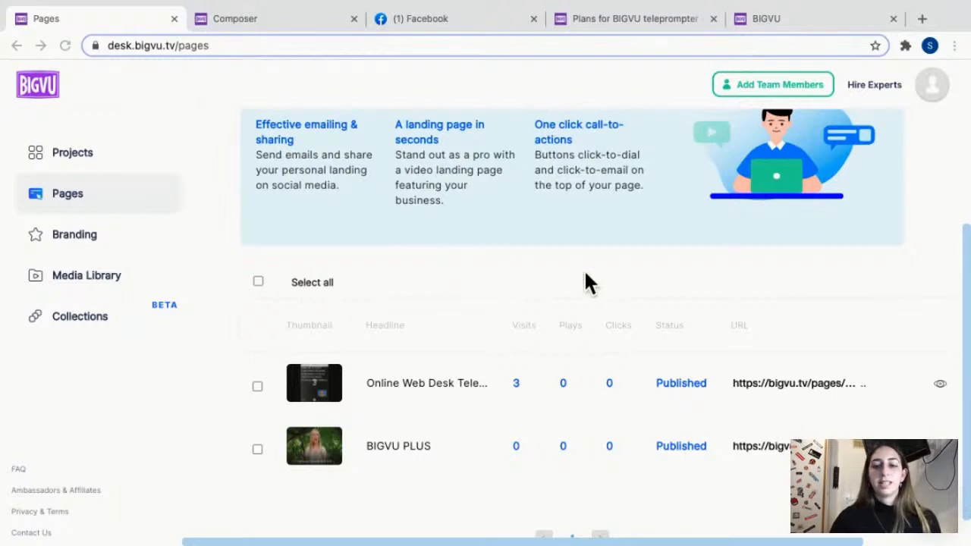
pyautogui.scroll(-1, 586, 283)
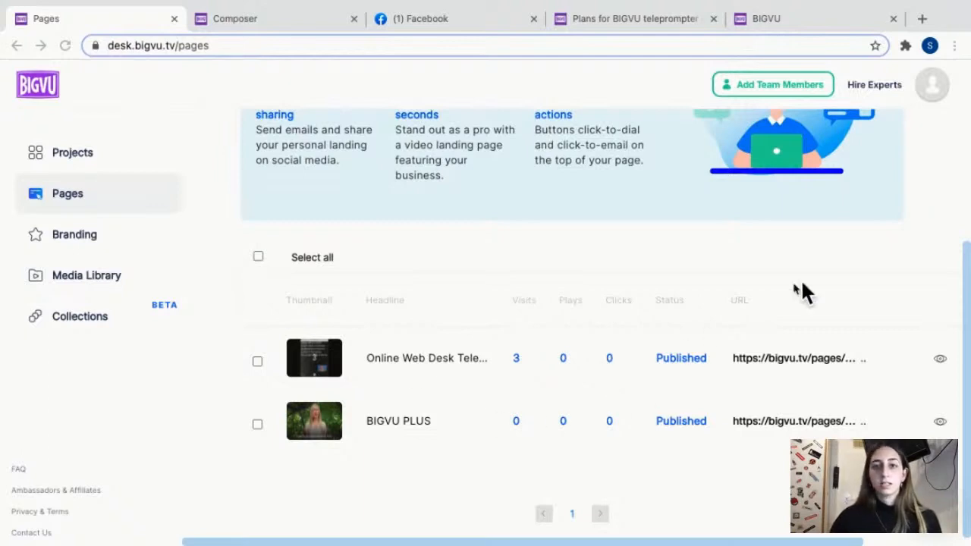
# Copy the URL of the Online Web Desk Teleprompter page, then the URL of the BIGVU PLUS page.
pyautogui.click(861, 358)
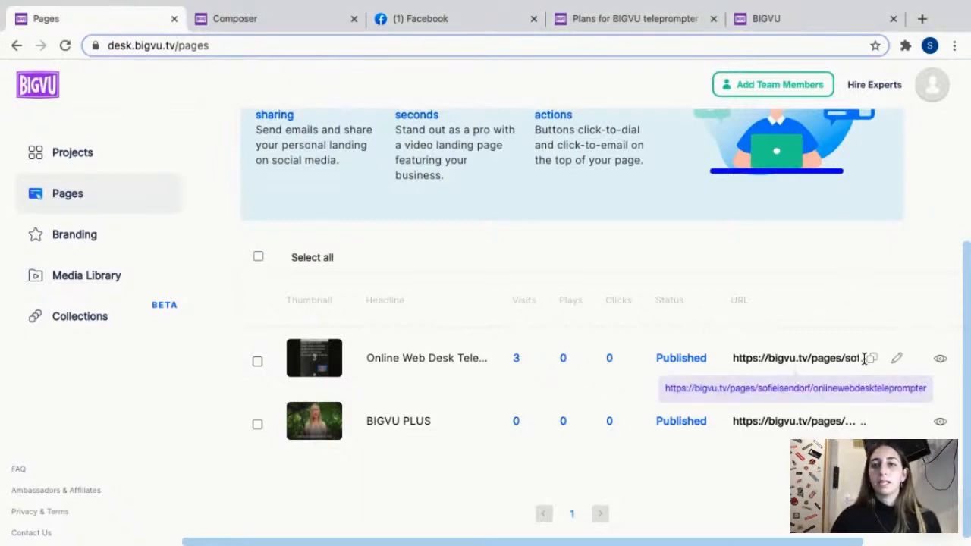
pyautogui.click(871, 360)
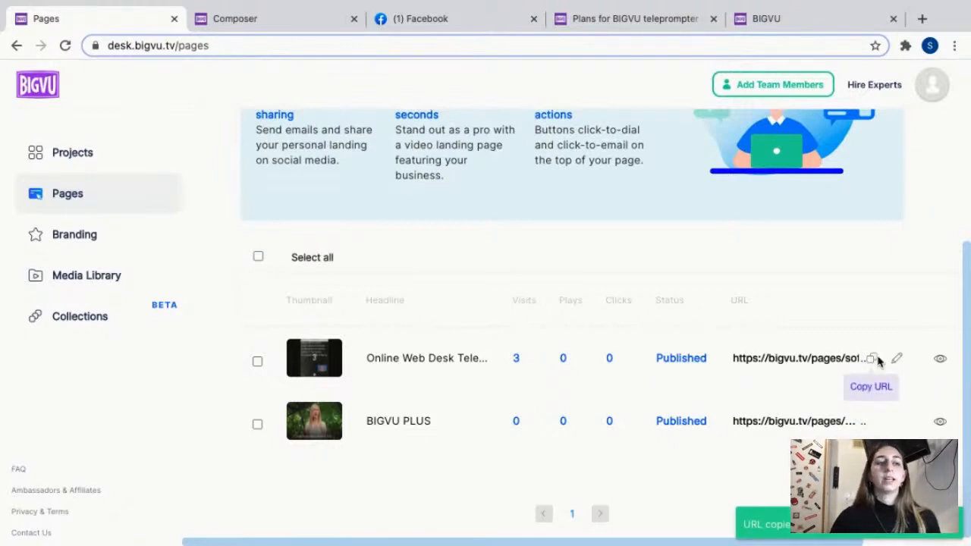
pyautogui.click(872, 422)
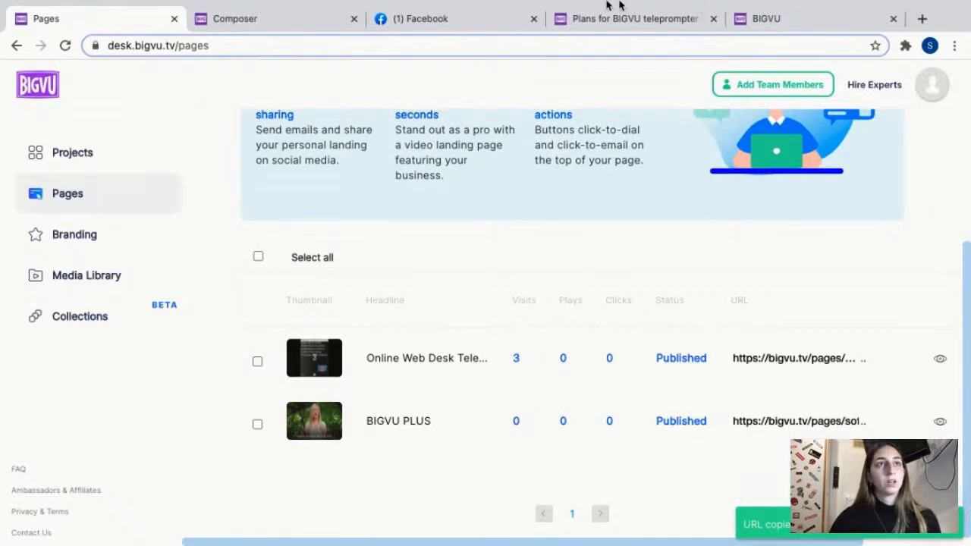
# Switch to Facebook and send the copied BIGVU PLUS page link in the most recent Messenger conversation with a contact.
pyautogui.click(448, 18)
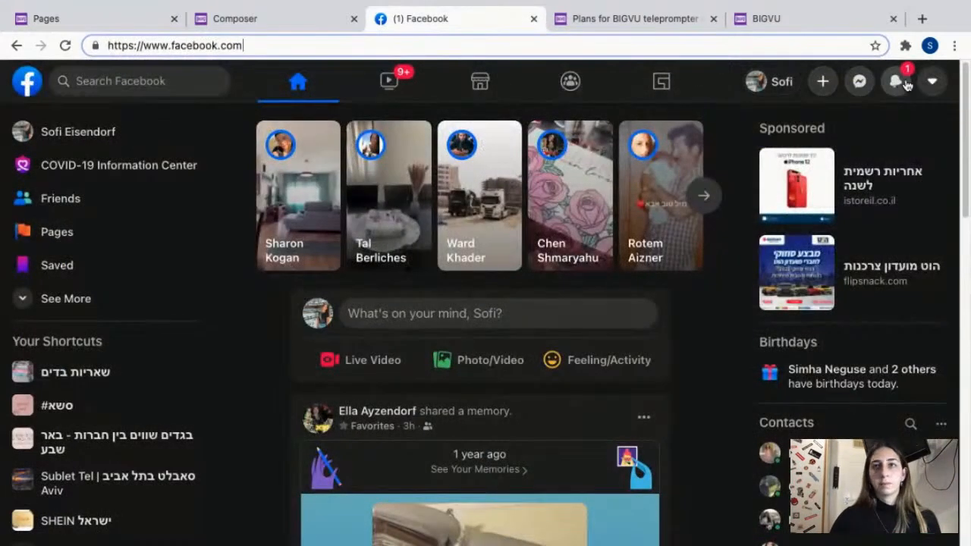
pyautogui.click(860, 81)
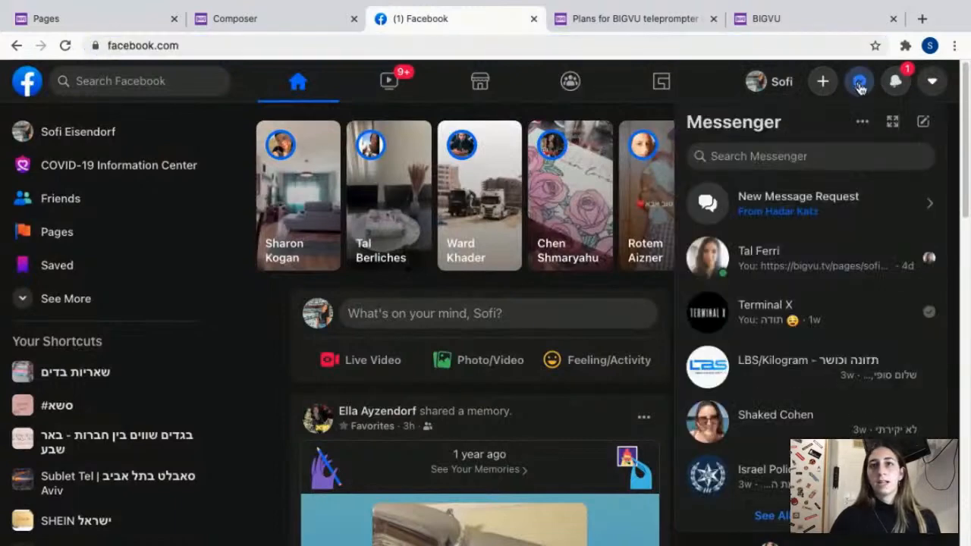
pyautogui.click(825, 266)
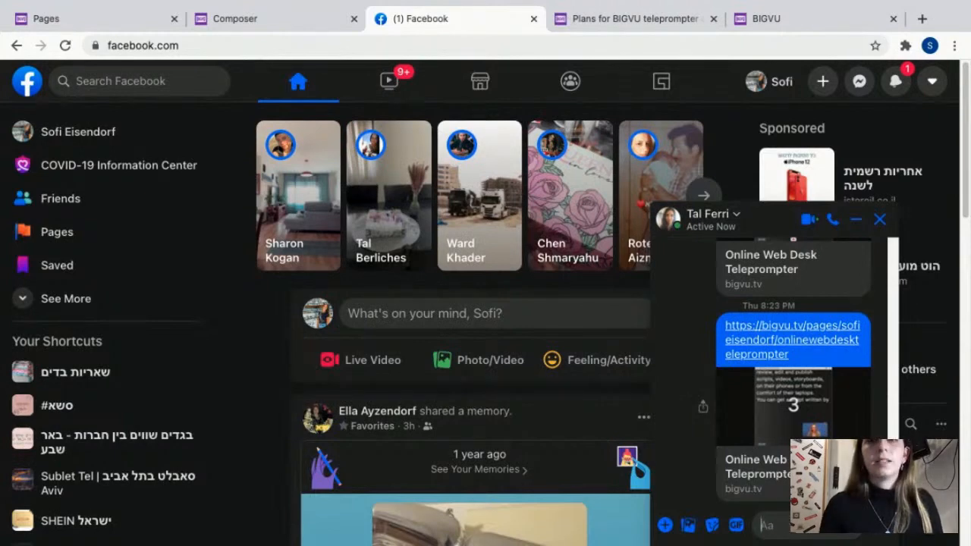
pyautogui.rightClick(800, 525)
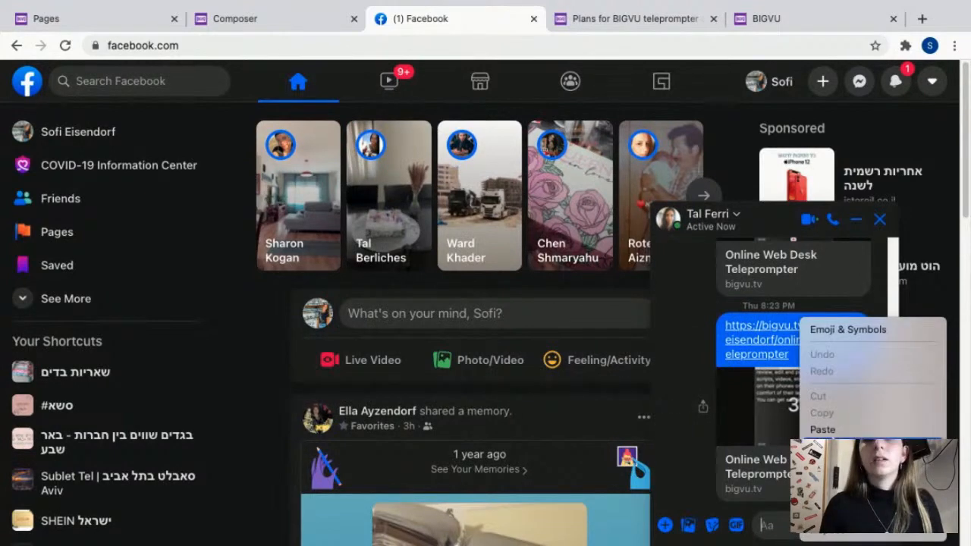
pyautogui.click(833, 429)
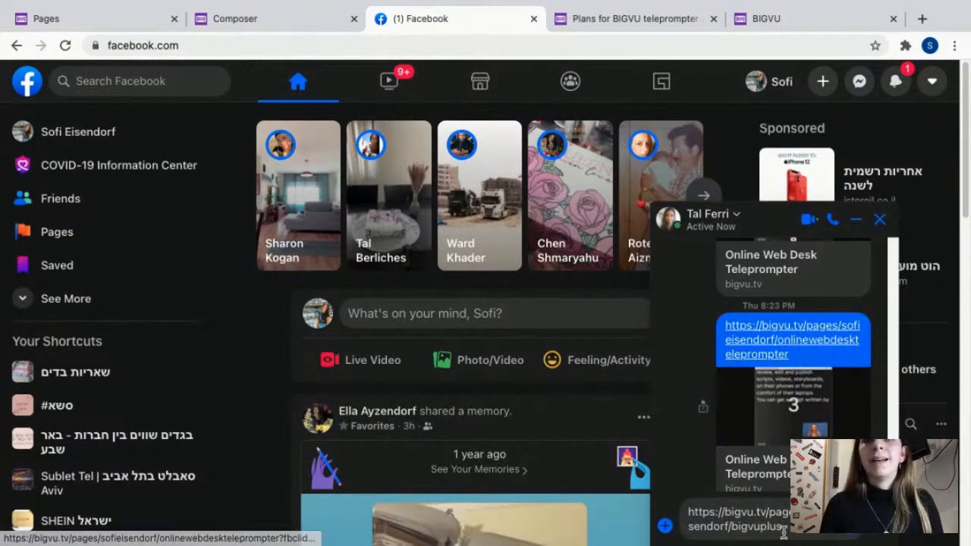
pyautogui.press('Return')
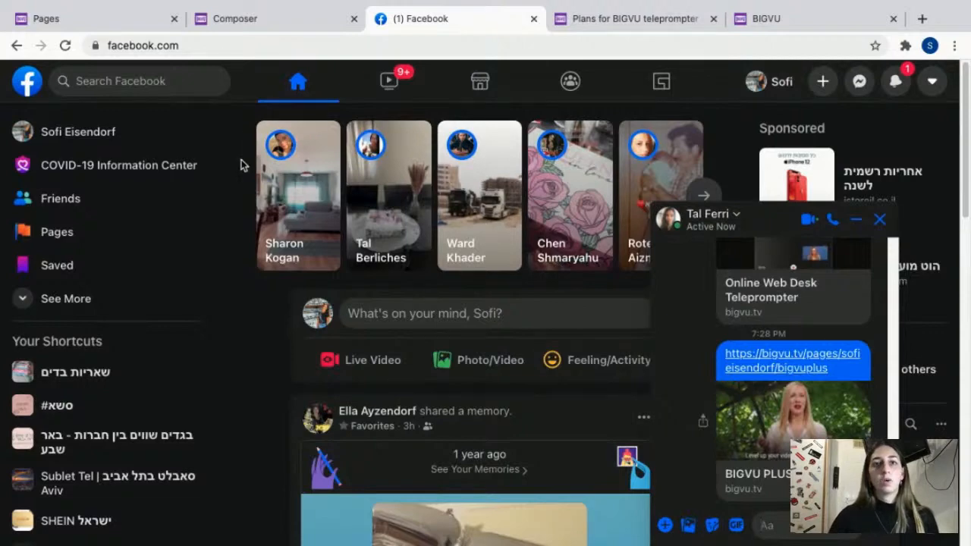
# Switch to the sample "Effective Video Marketing Strategy" video page and examine it from the header and video down to the footer.
pyautogui.click(115, 24)
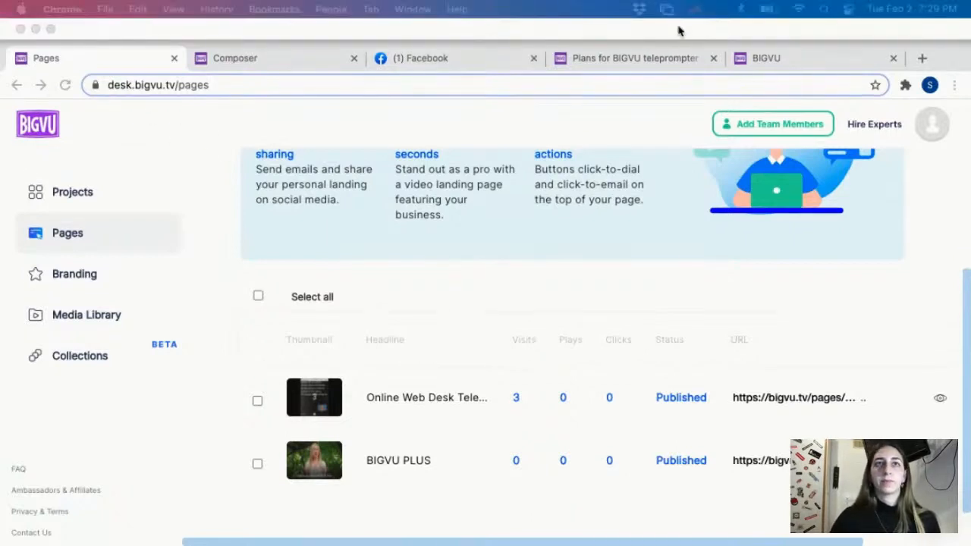
pyautogui.click(664, 58)
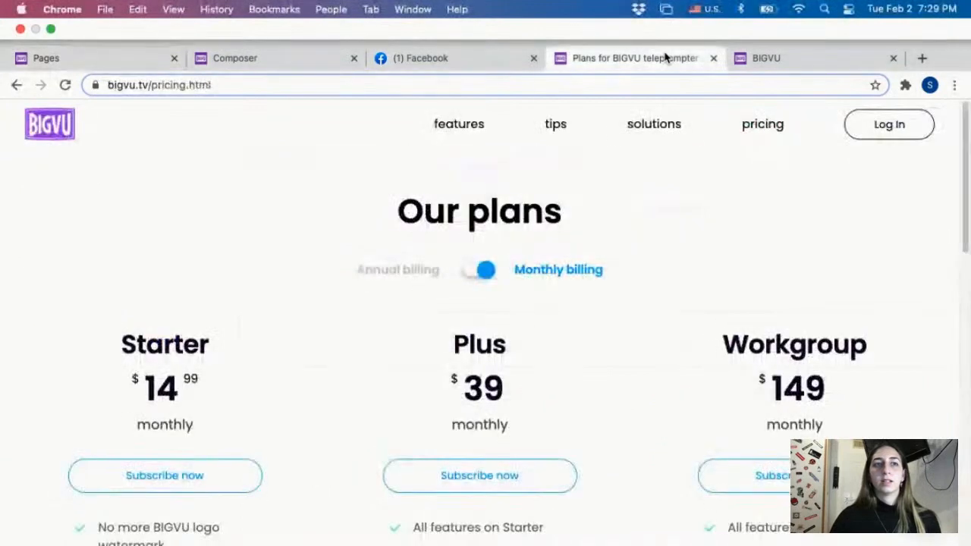
pyautogui.click(756, 58)
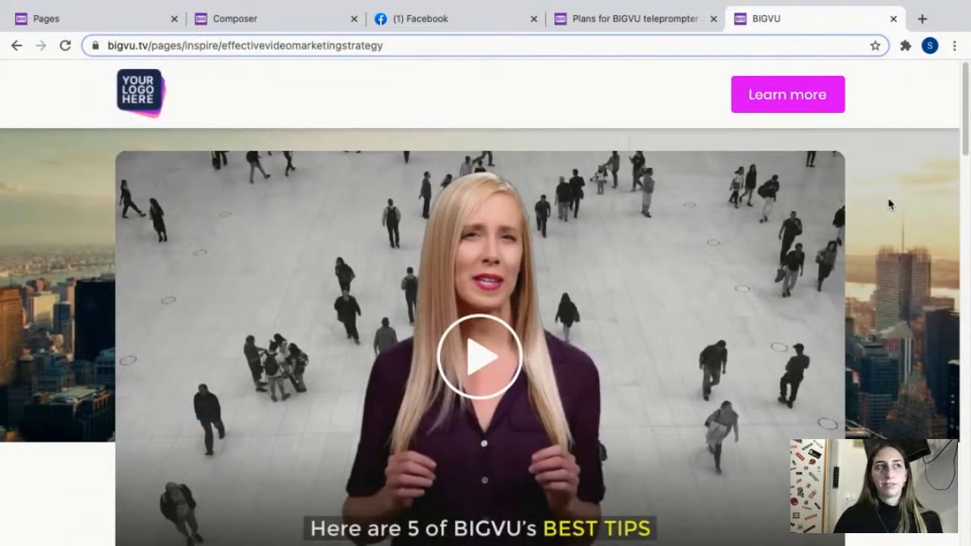
pyautogui.scroll(-1, 842, 286)
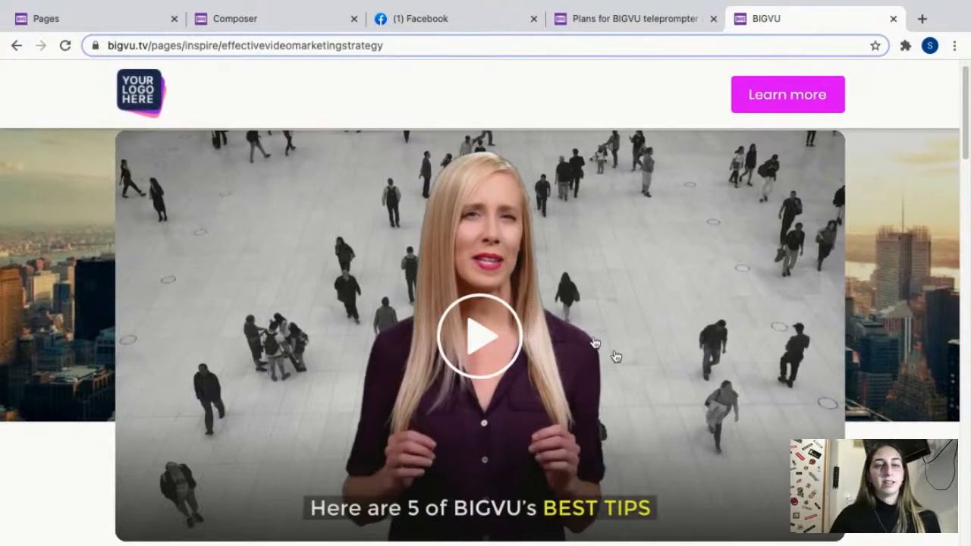
pyautogui.scroll(-6, 540, 278)
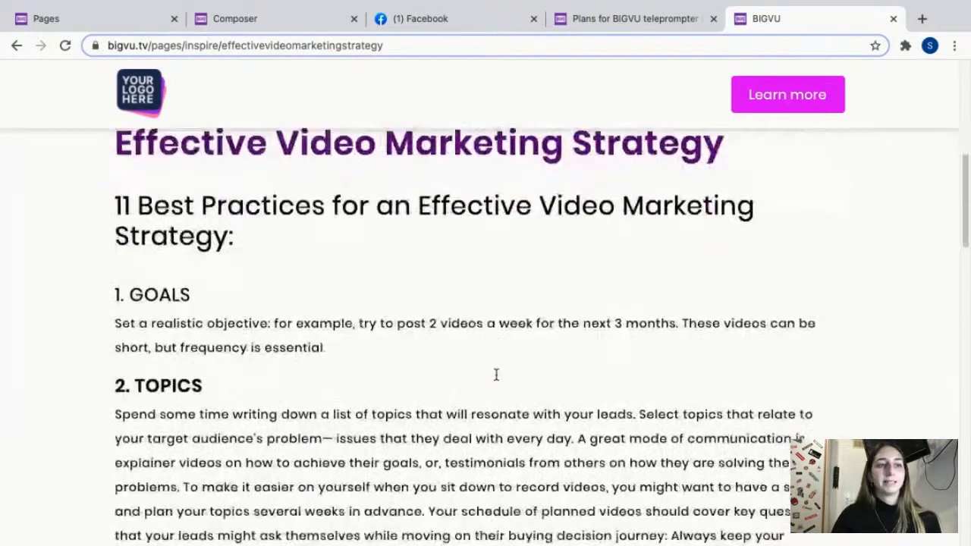
pyautogui.scroll(-15, 496, 375)
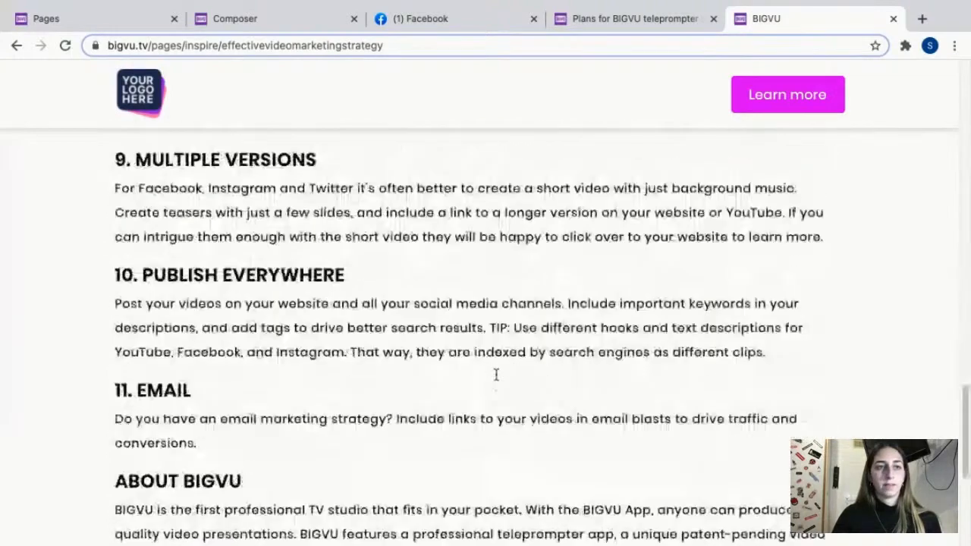
pyautogui.scroll(-5, 496, 375)
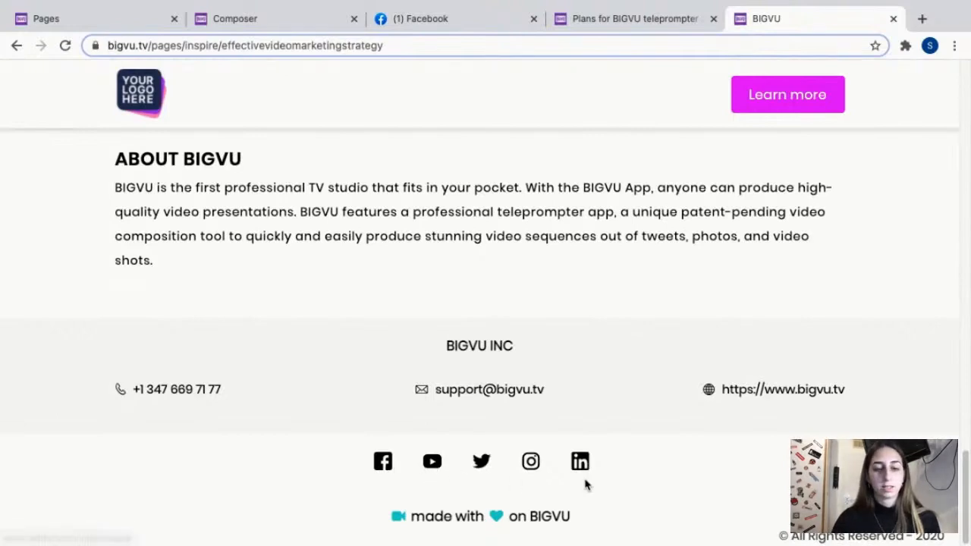
pyautogui.scroll(20, 493, 377)
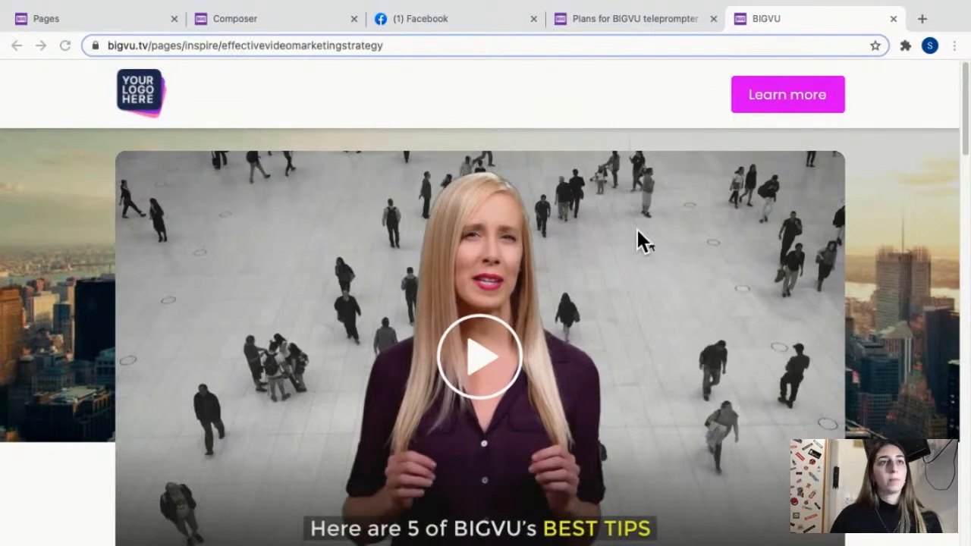
# Return to the BIGVU desk and open the Branding section.
pyautogui.click(97, 23)
pyautogui.click(44, 87)
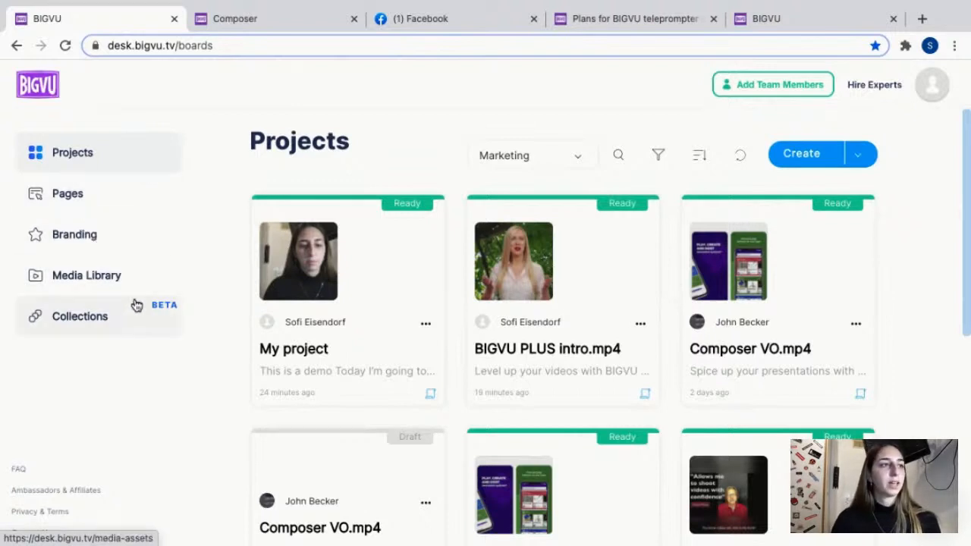
pyautogui.click(119, 243)
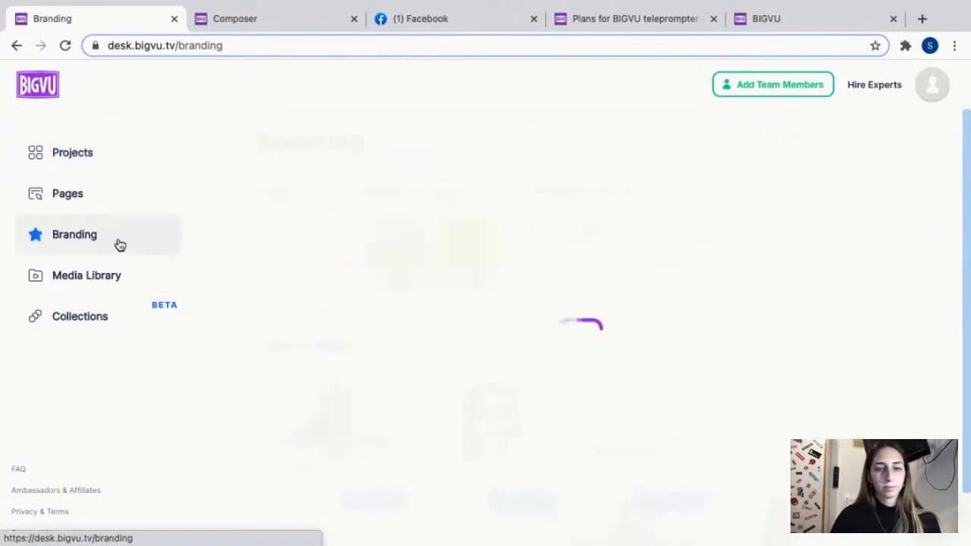
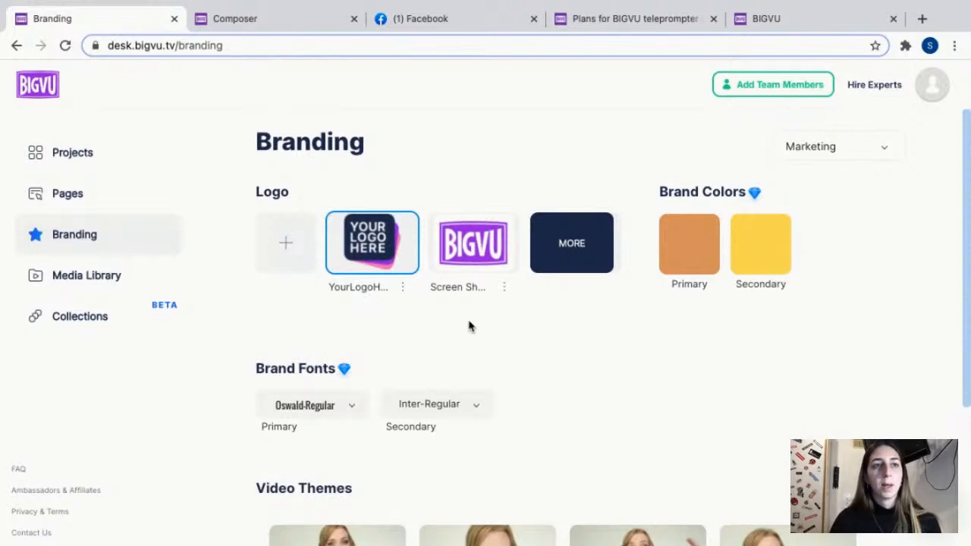
# Open the Submarine Lite-copy video theme from the Branding page for editing.
pyautogui.scroll(-1, 468, 326)
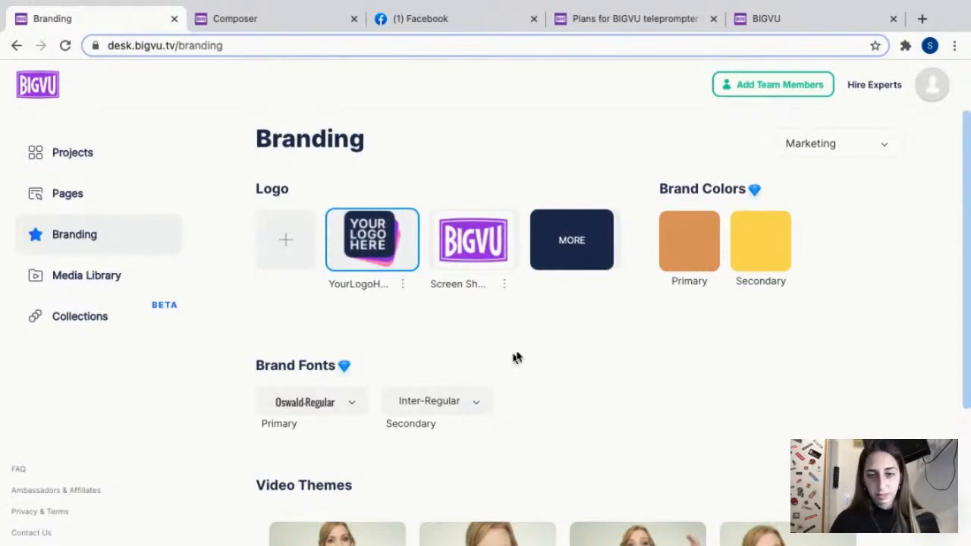
pyautogui.scroll(-1, 642, 373)
pyautogui.scroll(-1, 641, 373)
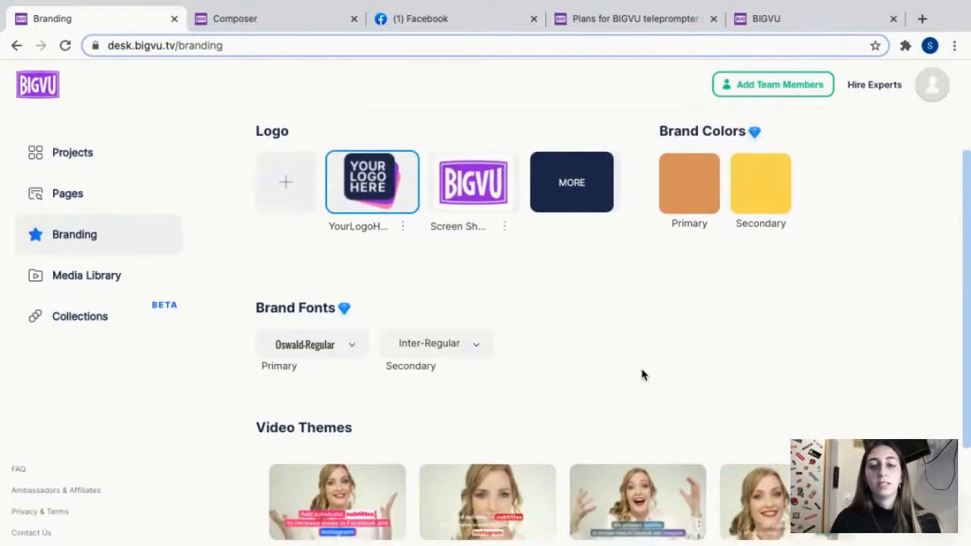
pyautogui.scroll(-1, 641, 373)
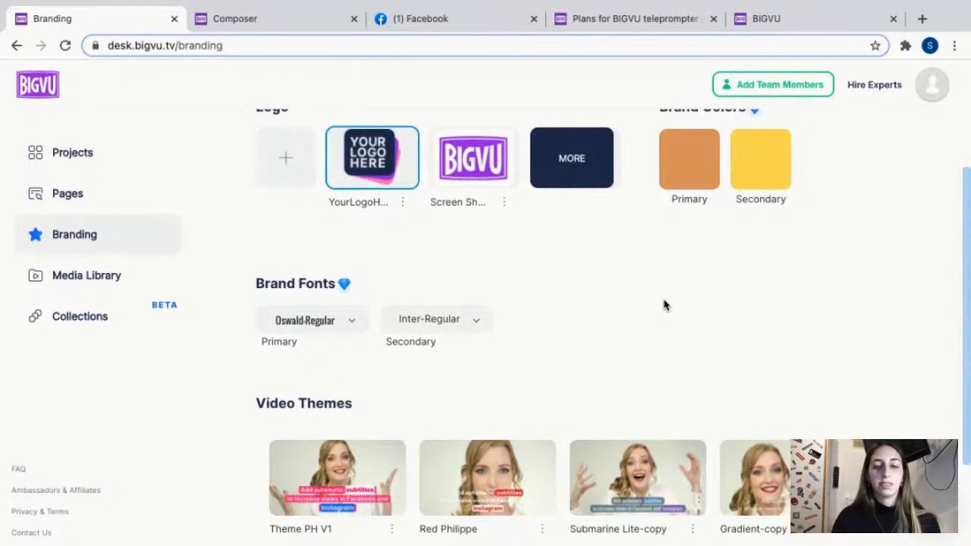
pyautogui.scroll(-3, 550, 304)
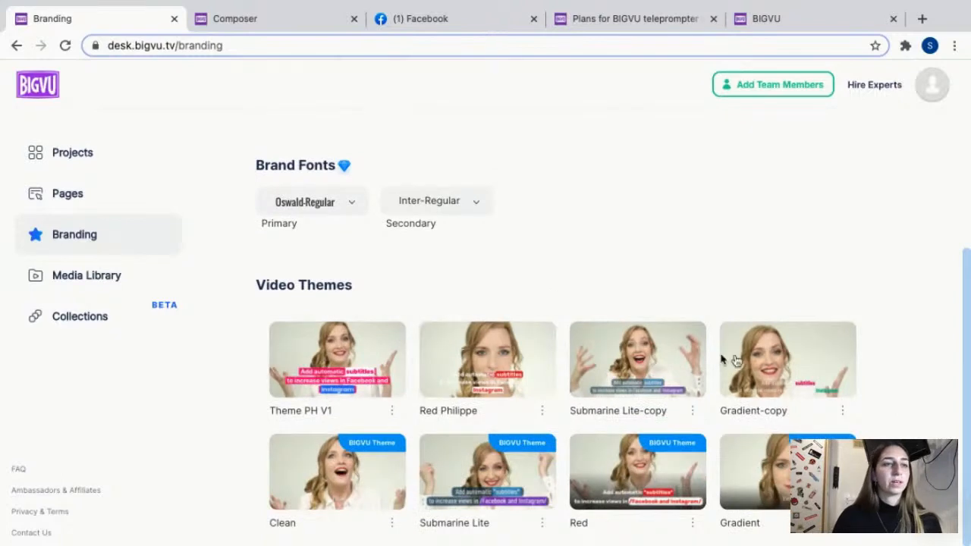
pyautogui.click(620, 369)
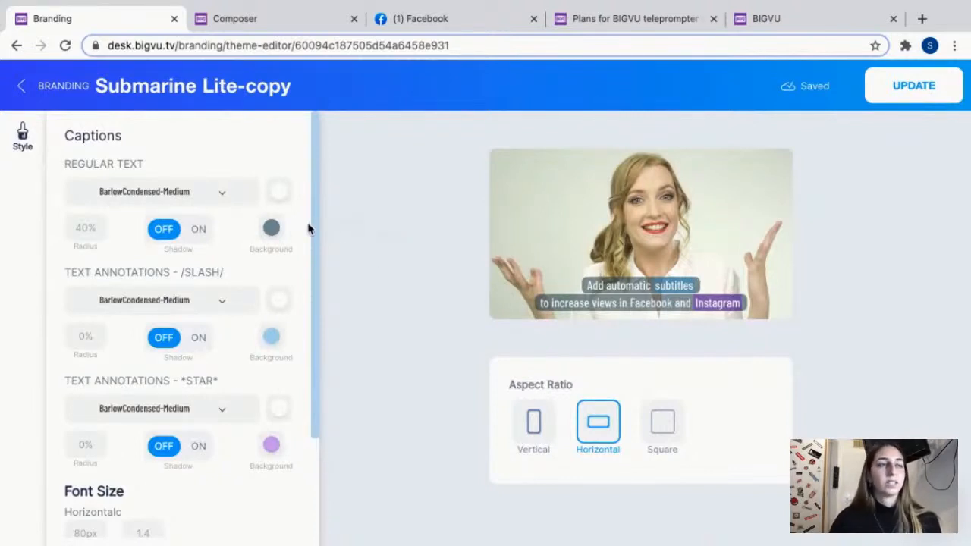
# Set the theme's regular caption text color to the dark blue custom color.
pyautogui.click(279, 191)
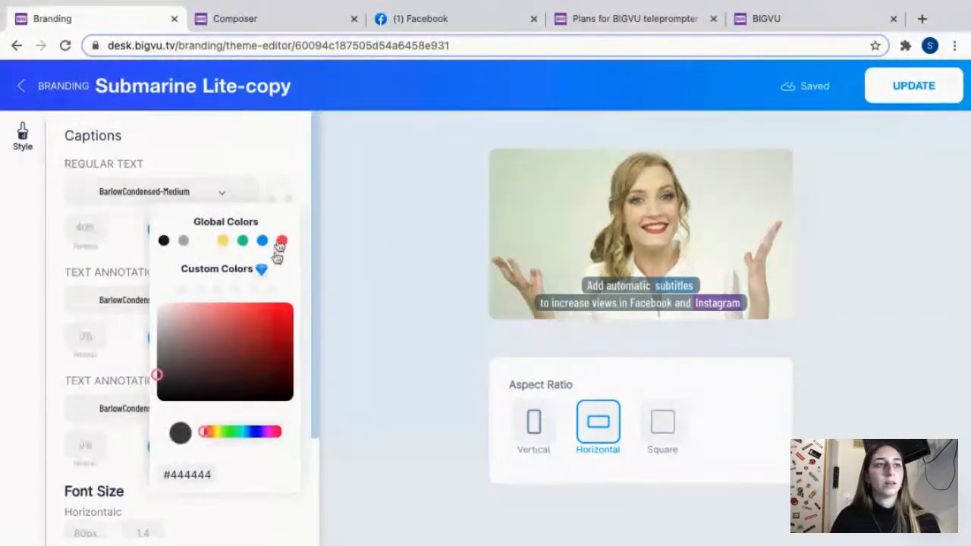
pyautogui.click(242, 290)
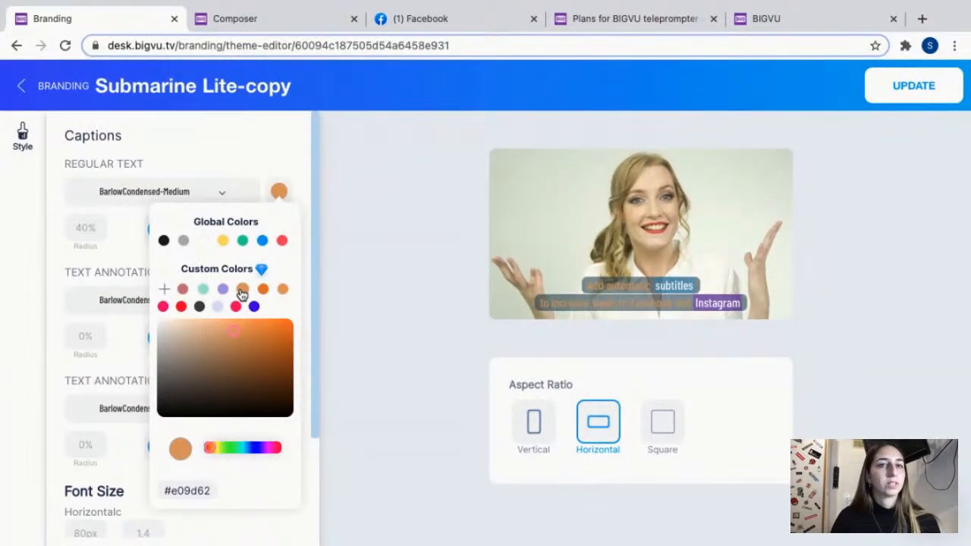
pyautogui.click(253, 306)
pyautogui.click(343, 241)
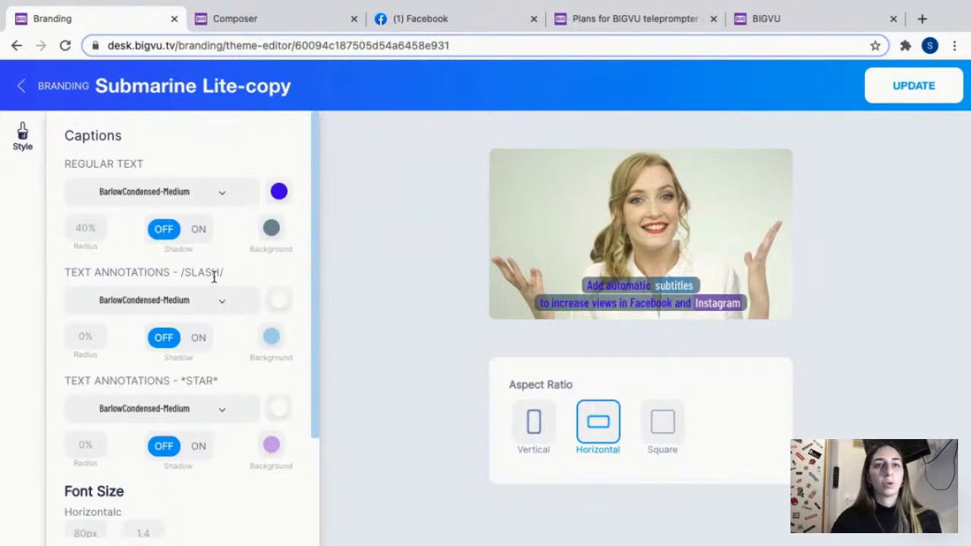
# Set the /SLASH/ annotation text to red and its background to pale teal, RGB 195, 224, 218 at 0.4 opacity.
pyautogui.click(279, 300)
pyautogui.click(282, 349)
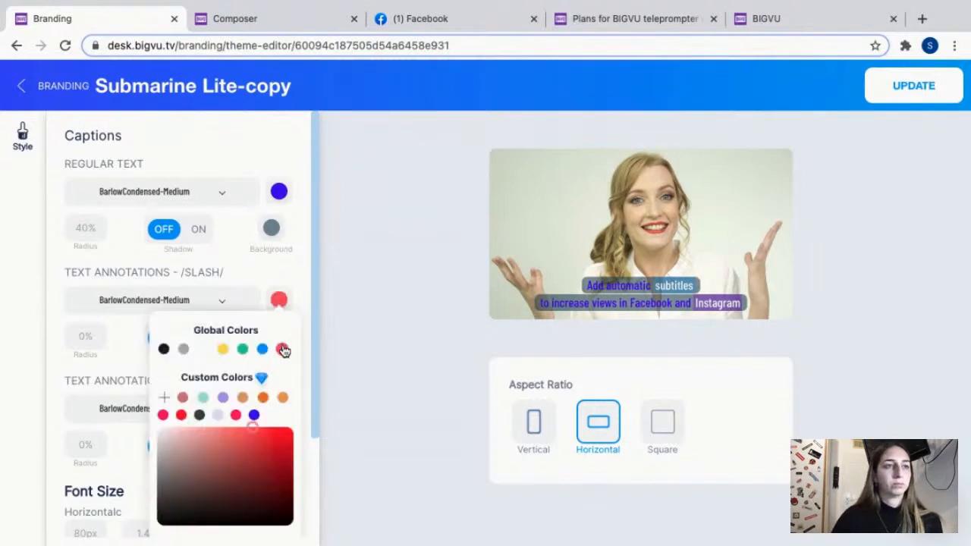
pyautogui.click(342, 342)
pyautogui.click(267, 345)
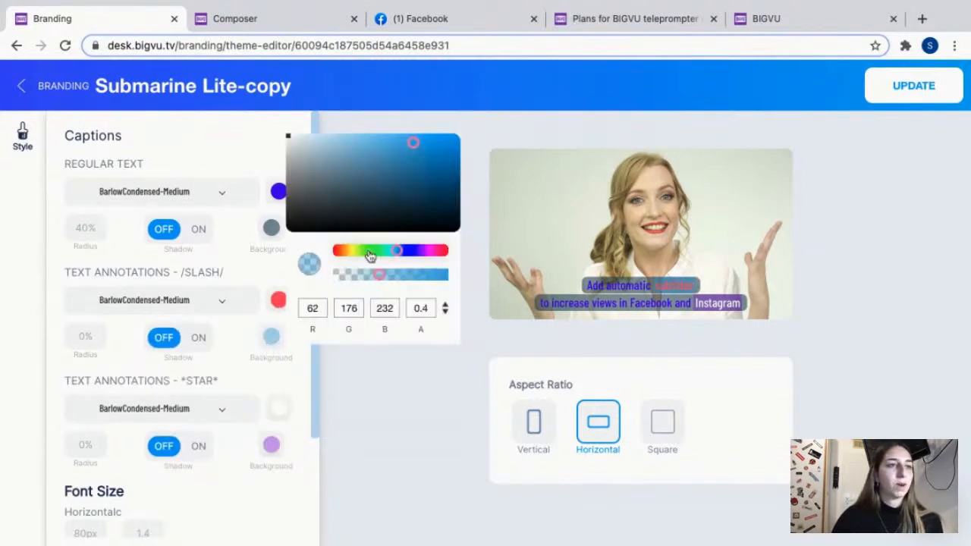
pyautogui.click(310, 150)
pyautogui.click(307, 145)
pyautogui.click(387, 250)
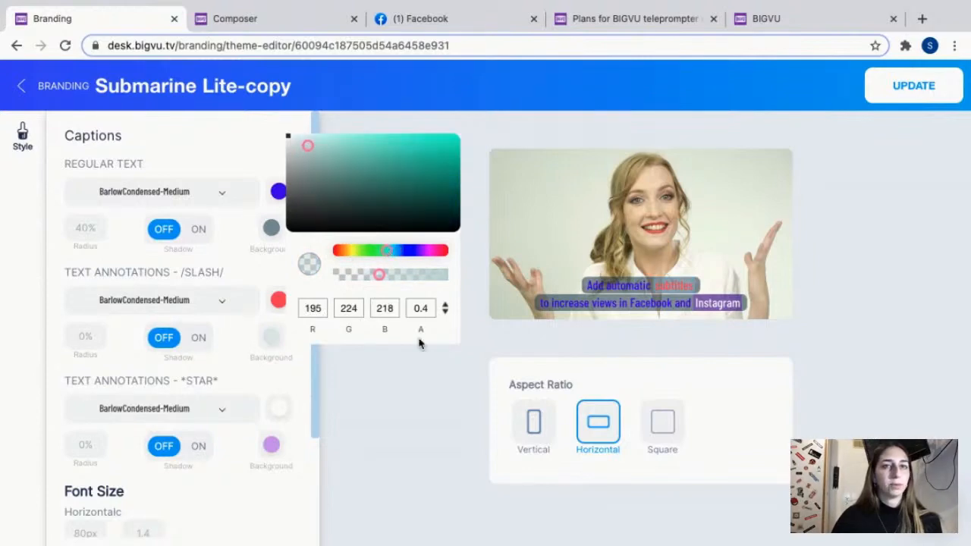
pyautogui.click(383, 430)
# Set the *STAR* annotation text to yellow with a gray background, and return to the Branding page.
pyautogui.scroll(-1, 272, 436)
pyautogui.scroll(-2, 273, 436)
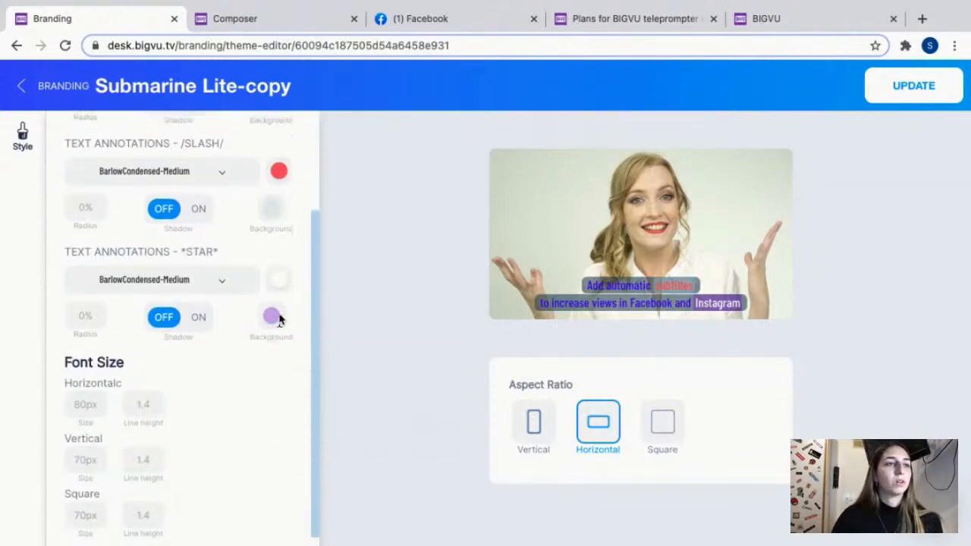
pyautogui.click(278, 280)
pyautogui.click(223, 328)
pyautogui.click(272, 316)
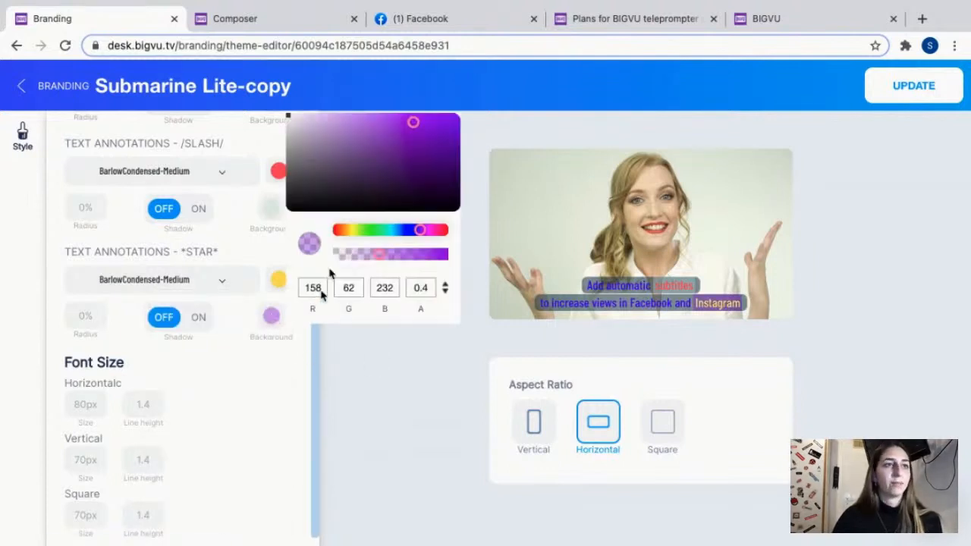
pyautogui.click(295, 159)
pyautogui.click(357, 409)
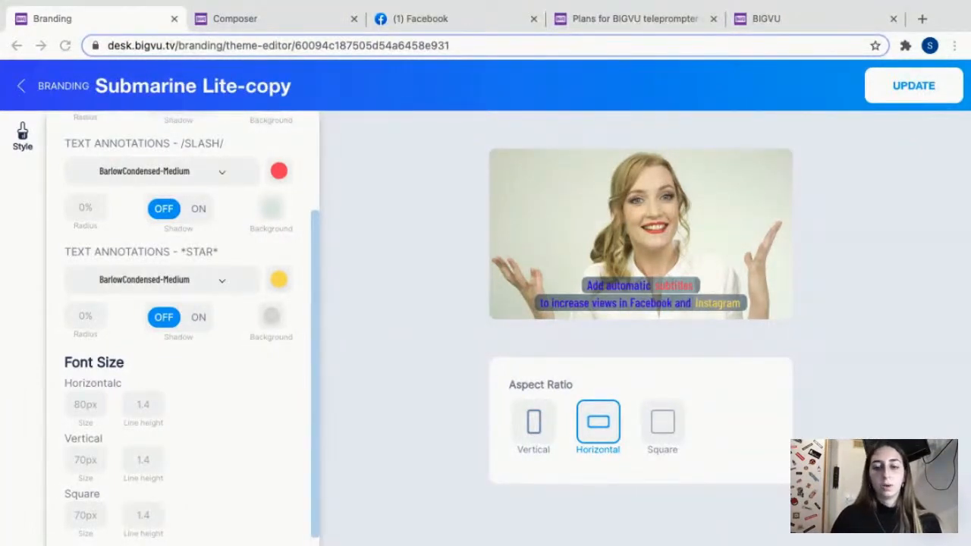
pyautogui.click(22, 88)
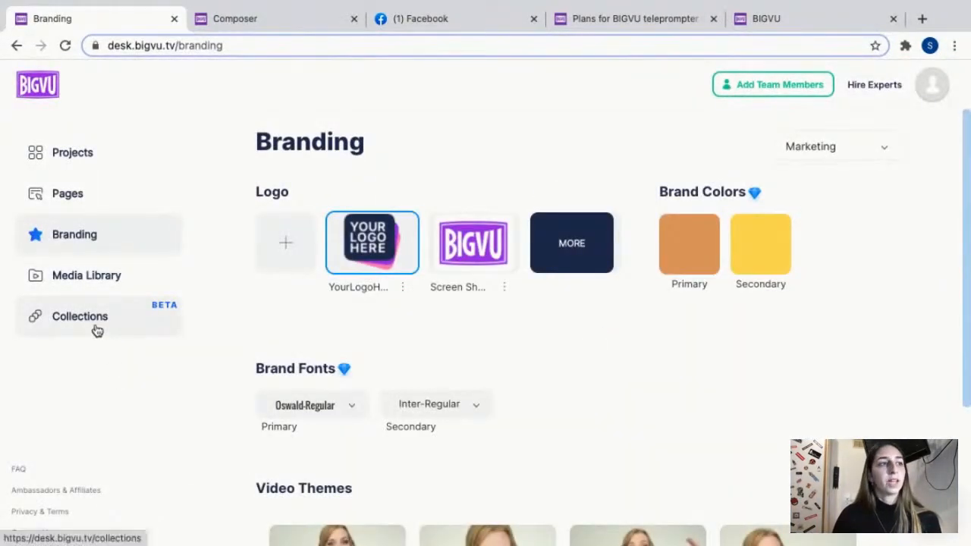
# Start a new collection in the Collections section and title it "My project".
pyautogui.click(97, 318)
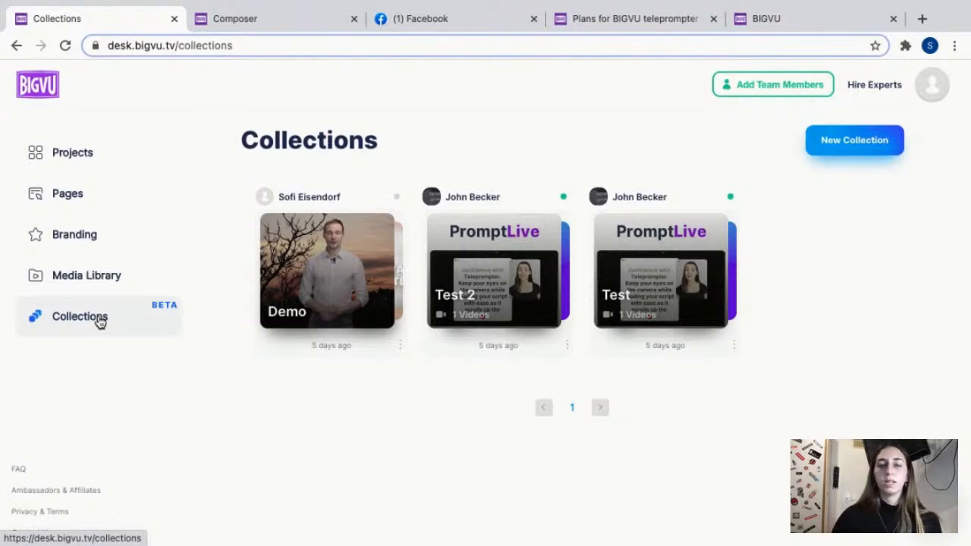
pyautogui.click(860, 145)
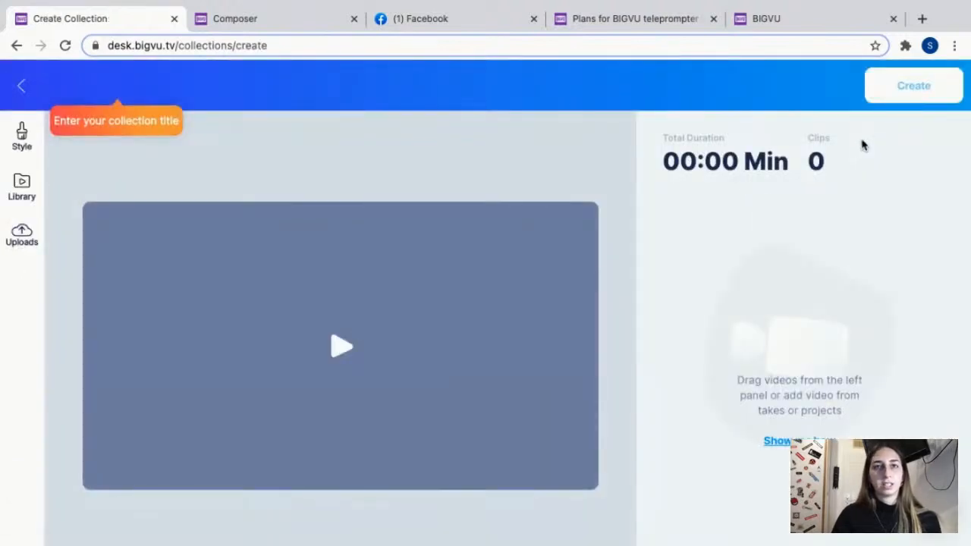
pyautogui.click(112, 81)
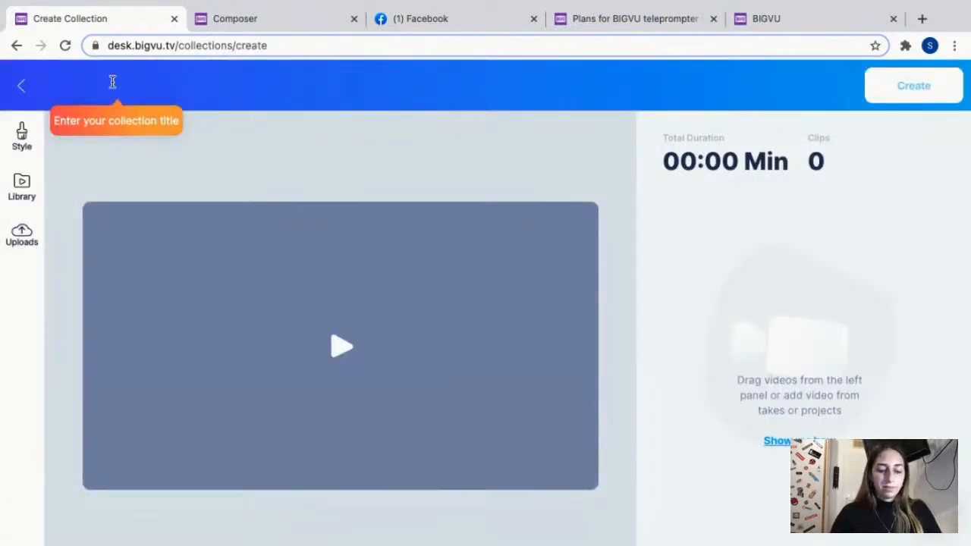
pyautogui.write('mY')
pyautogui.press('BackSpace')
pyautogui.press('BackSpace')
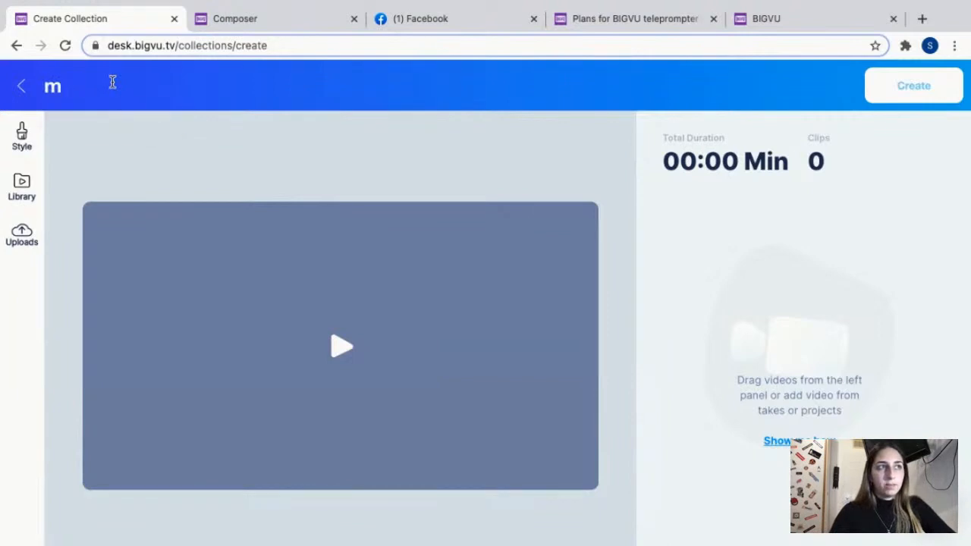
pyautogui.write('My project')
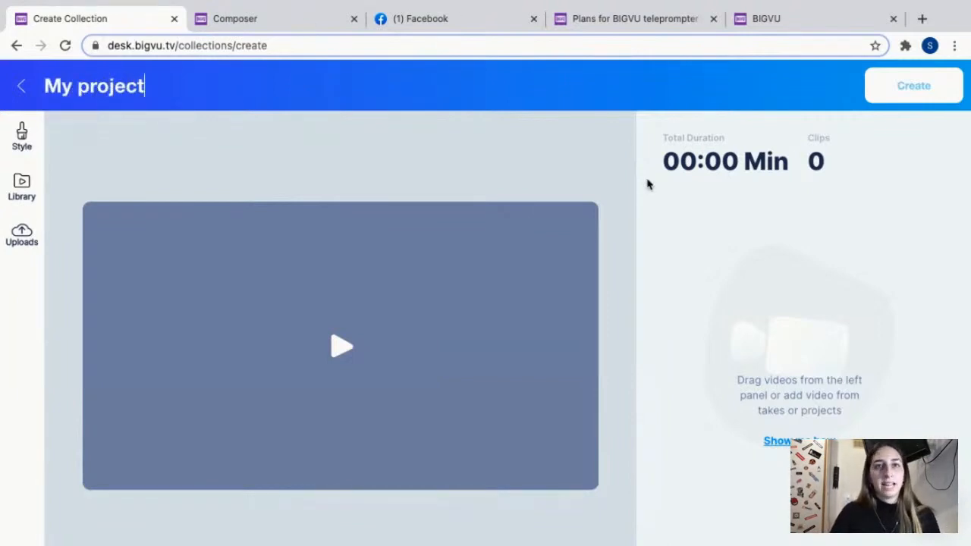
# Look through the BIGVU Library and add Recording.mp4 from My Uploads as the collection's first clip.
pyautogui.click(24, 185)
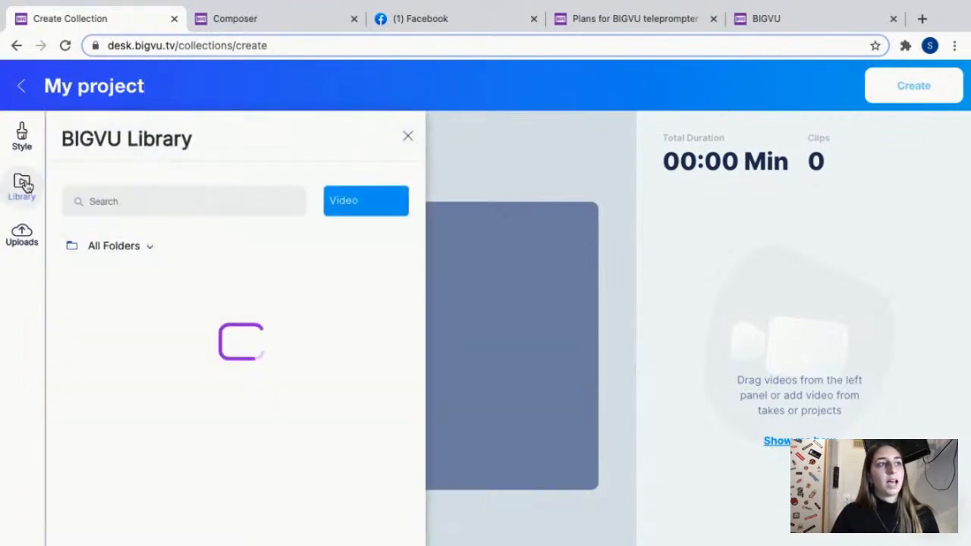
pyautogui.click(21, 232)
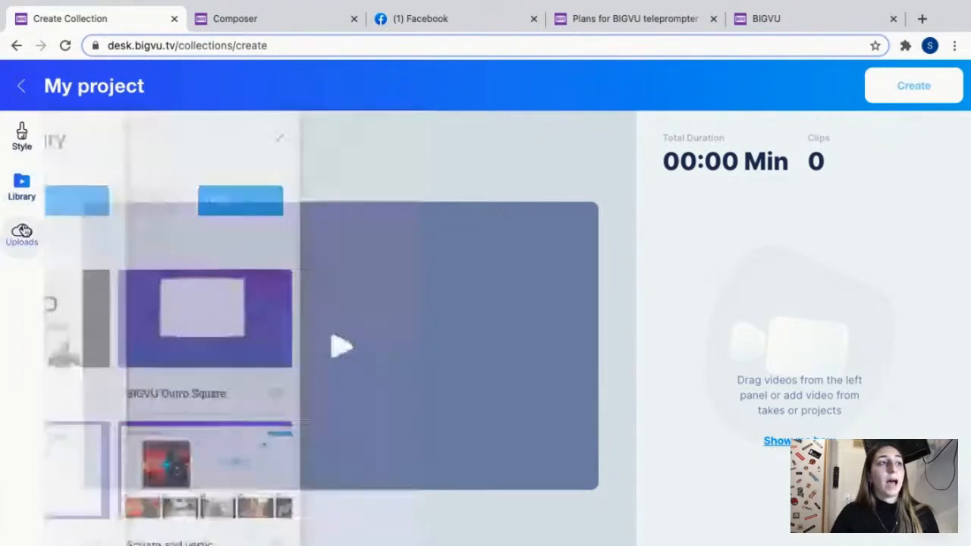
pyautogui.click(26, 198)
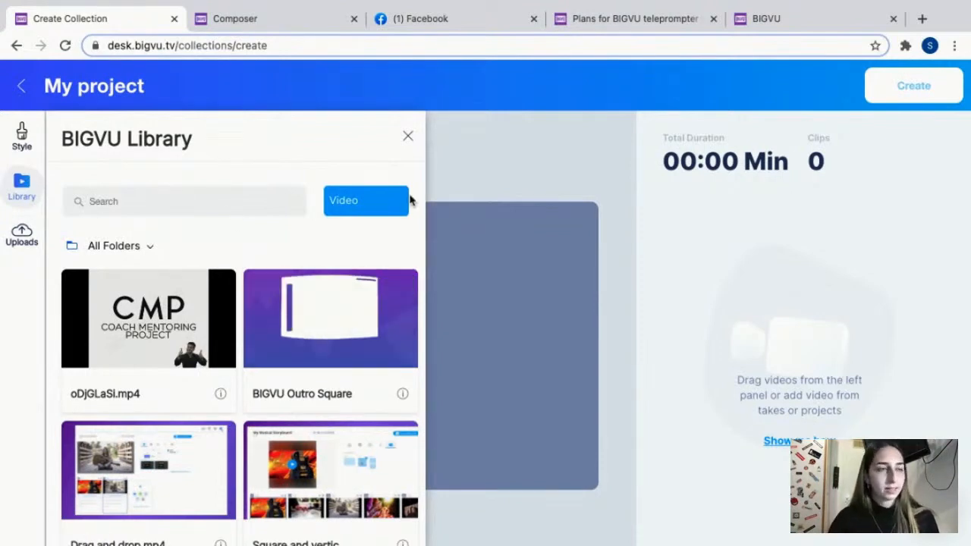
pyautogui.click(28, 241)
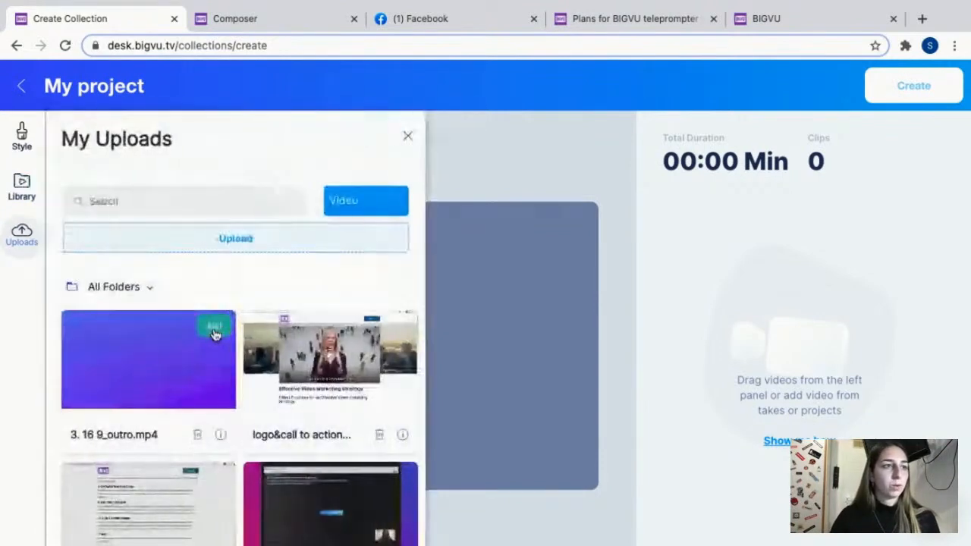
pyautogui.scroll(-3, 210, 425)
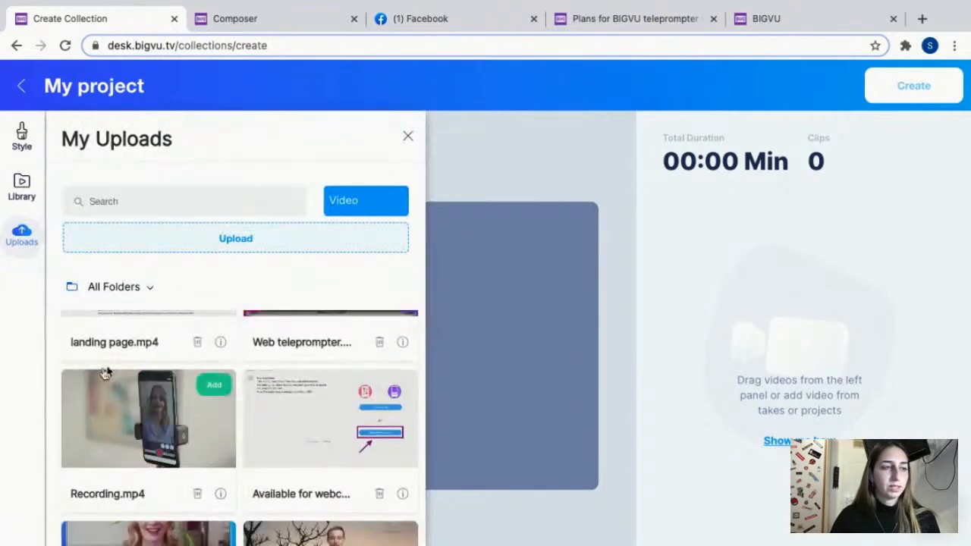
pyautogui.click(213, 390)
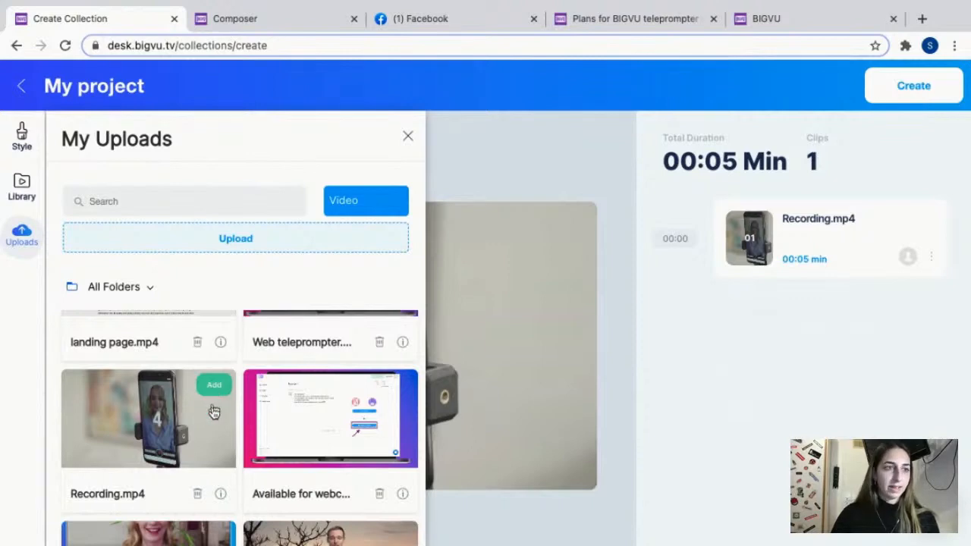
# Add video tip 5.mp4, 2. Auto Suubtitles.mp4 and the uploaded clip of the woman in a blue shirt to the collection.
pyautogui.scroll(-3, 213, 402)
pyautogui.scroll(3, 258, 415)
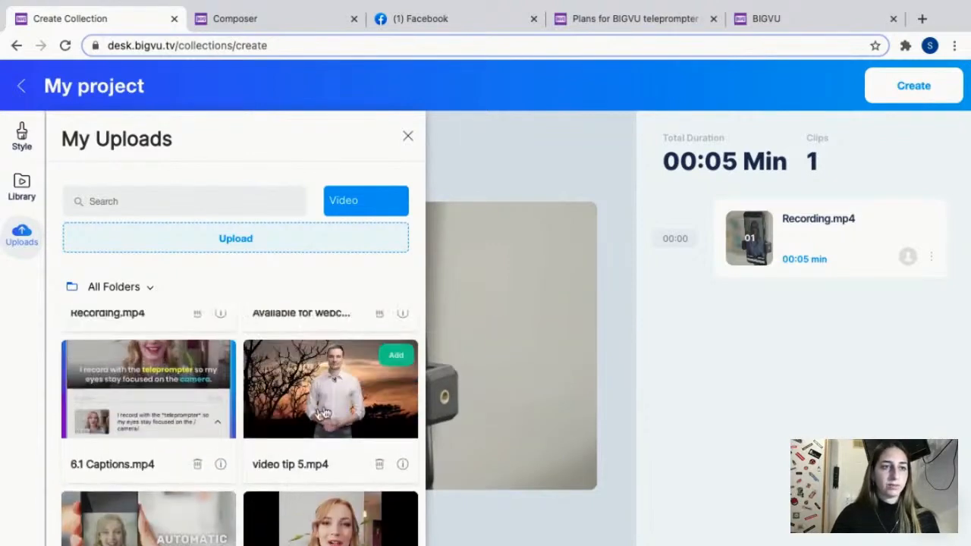
pyautogui.click(399, 356)
pyautogui.scroll(-1, 222, 420)
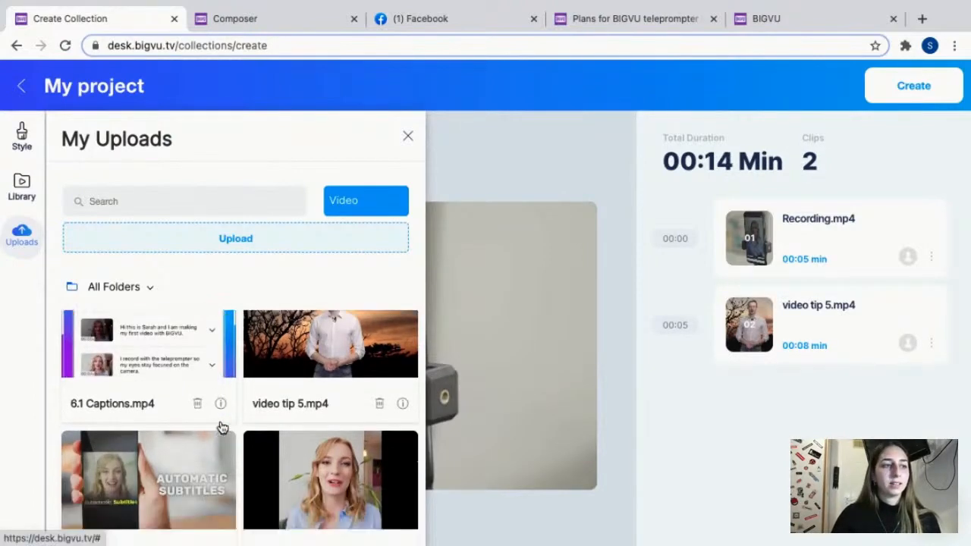
pyautogui.click(216, 449)
pyautogui.click(398, 446)
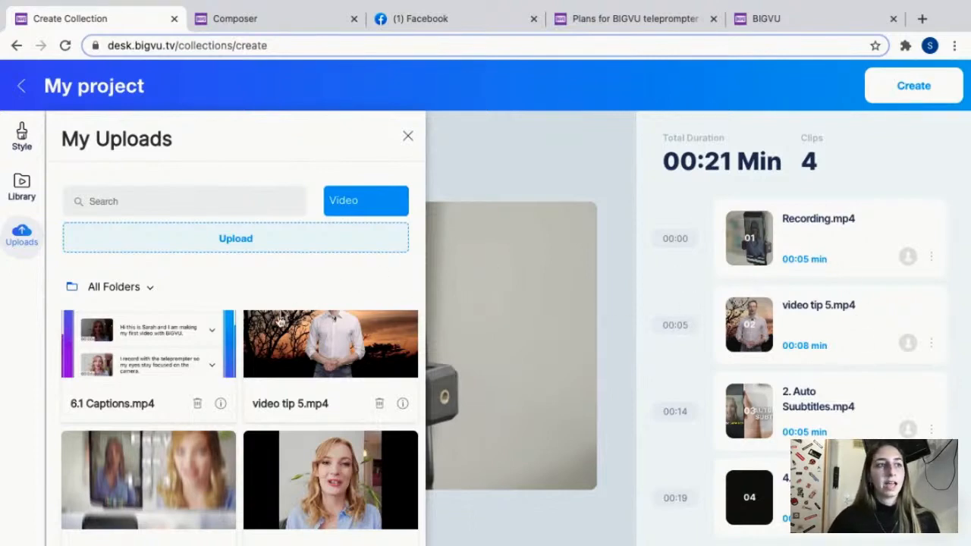
# Insert the uploaded 3. 16 9_outro.mp4 clip between Recording.mp4 and video tip 5.mp4 in the collection.
pyautogui.scroll(-5, 271, 360)
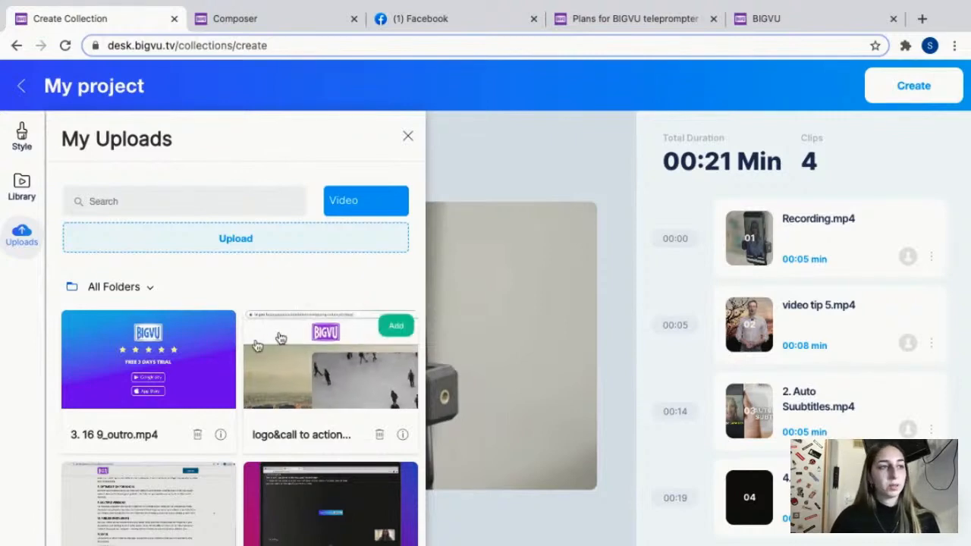
pyautogui.moveTo(146, 366)
pyautogui.moveTo(145, 366); pyautogui.dragTo(786, 292)
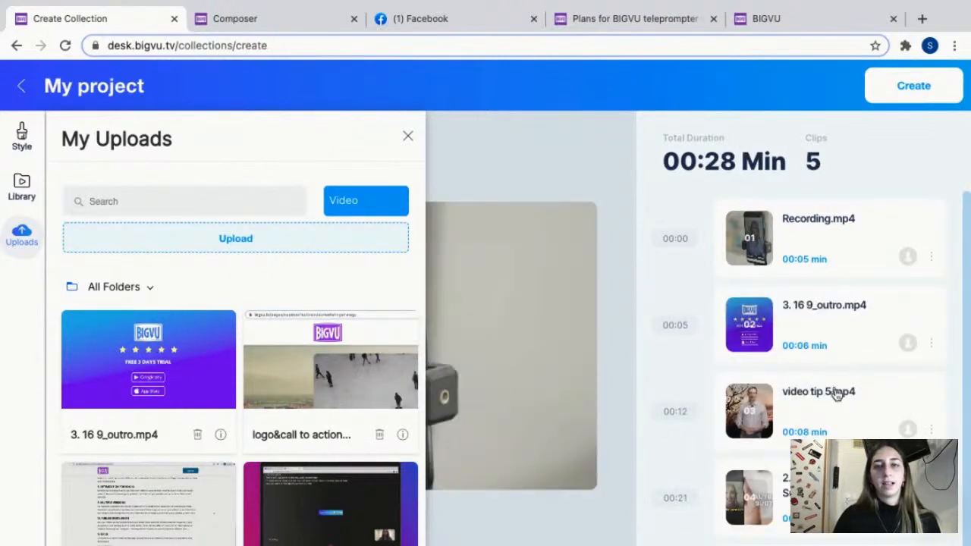
pyautogui.scroll(-1, 870, 344)
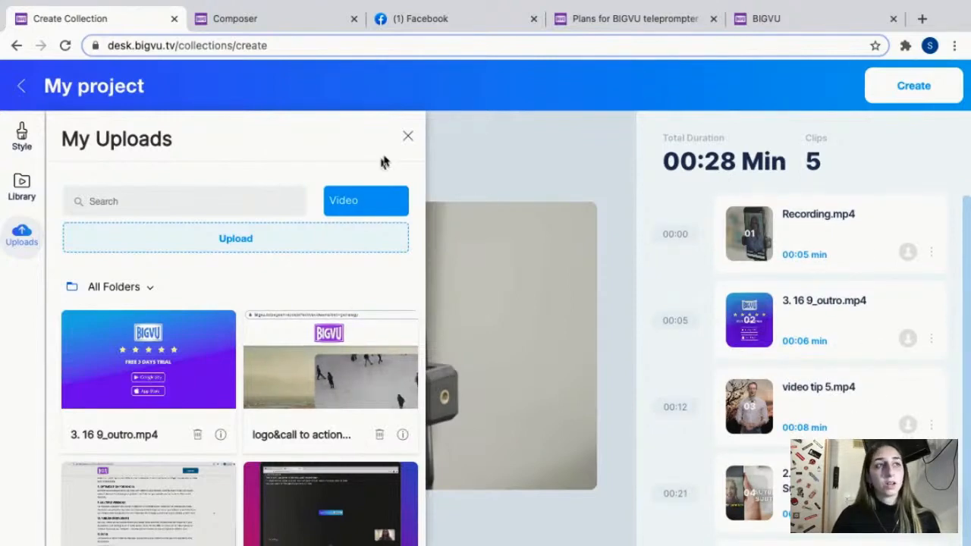
# Check the collection's aspect ratio options and return to the Collections page without creating the collection.
pyautogui.click(22, 138)
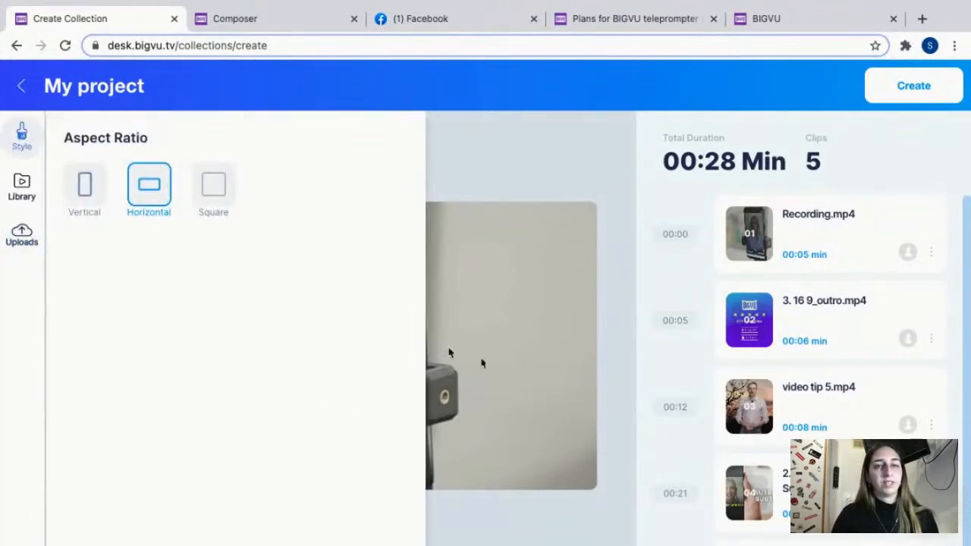
pyautogui.click(25, 142)
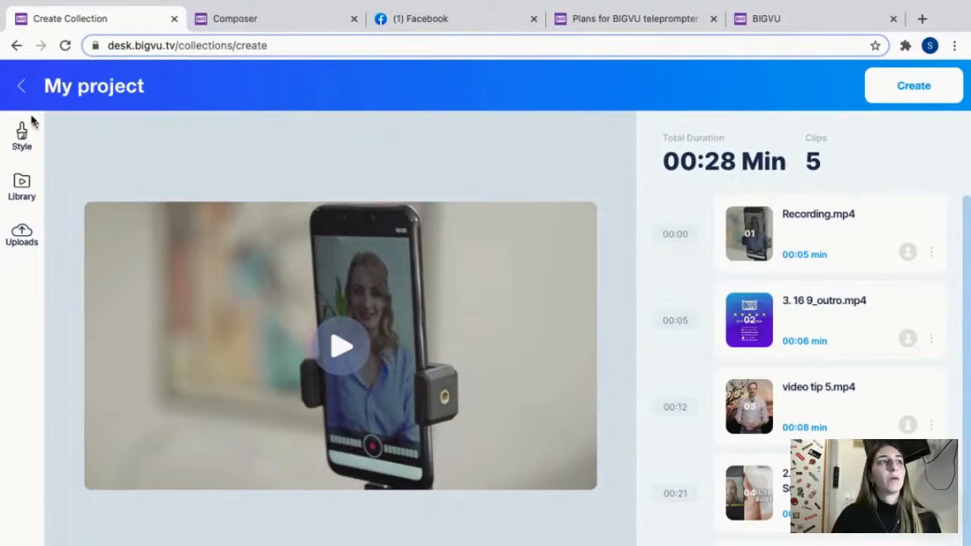
pyautogui.click(26, 87)
pyautogui.click(450, 399)
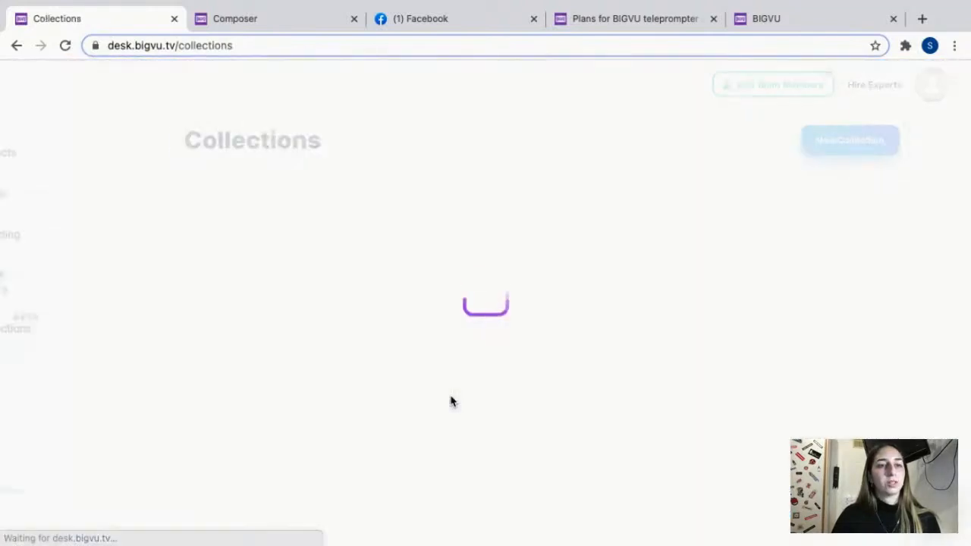
# Open the Projects page and check which actions are available for My project.
pyautogui.click(101, 156)
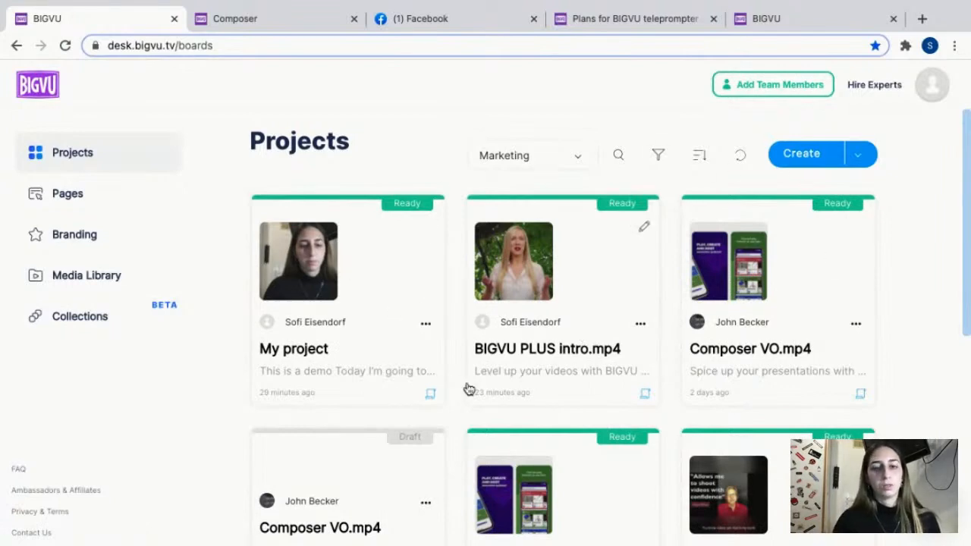
pyautogui.click(426, 324)
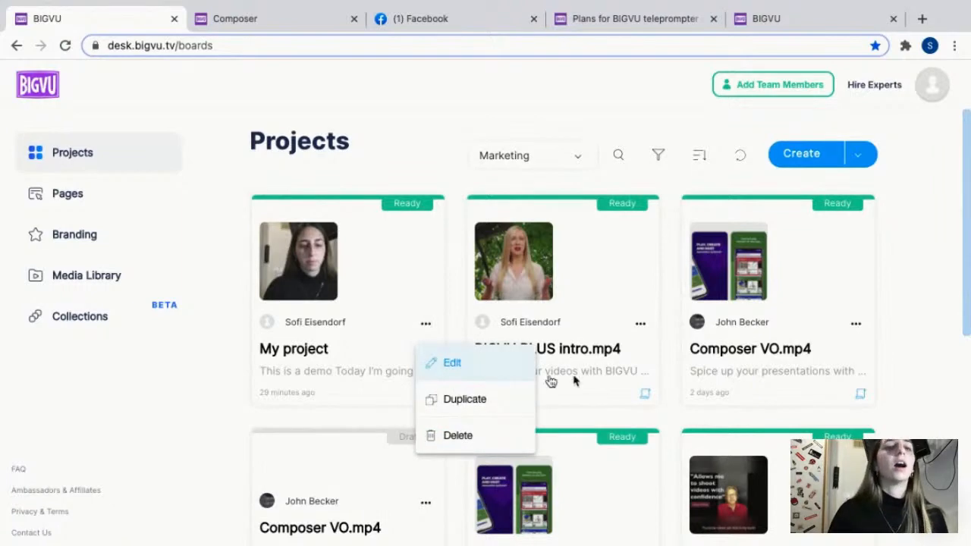
pyautogui.click(271, 387)
# Check which collections the ready horizontal video project can be added to, and leave the collection selection without adding it.
pyautogui.scroll(-5, 372, 404)
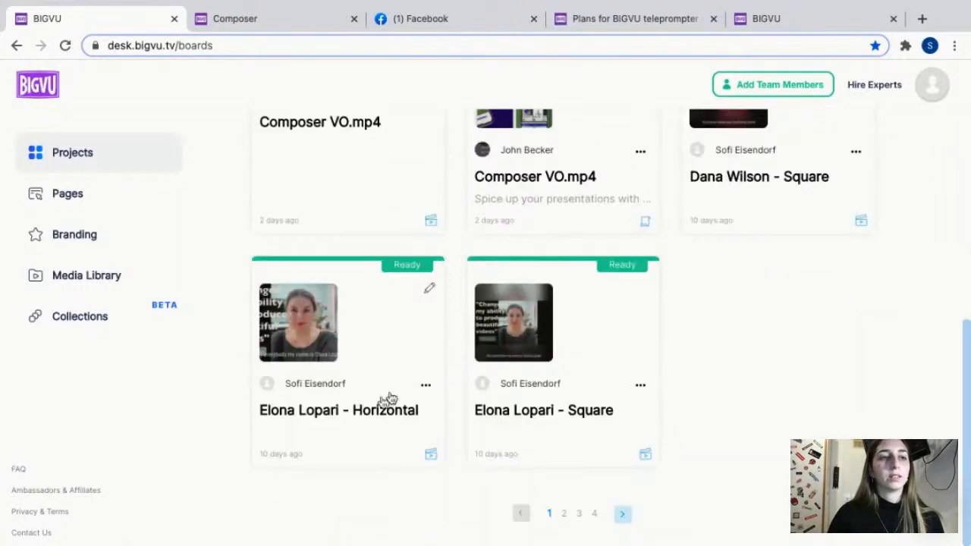
pyautogui.click(426, 385)
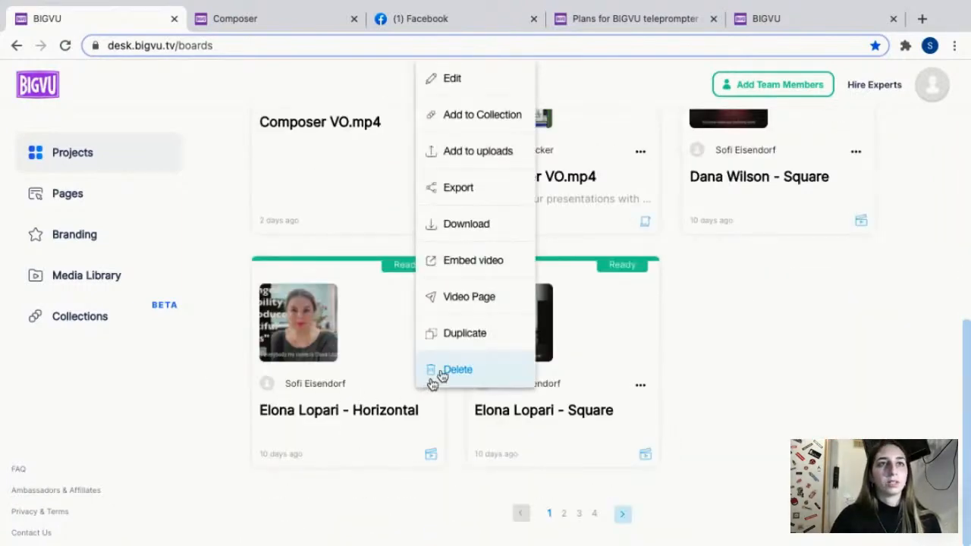
pyautogui.click(489, 123)
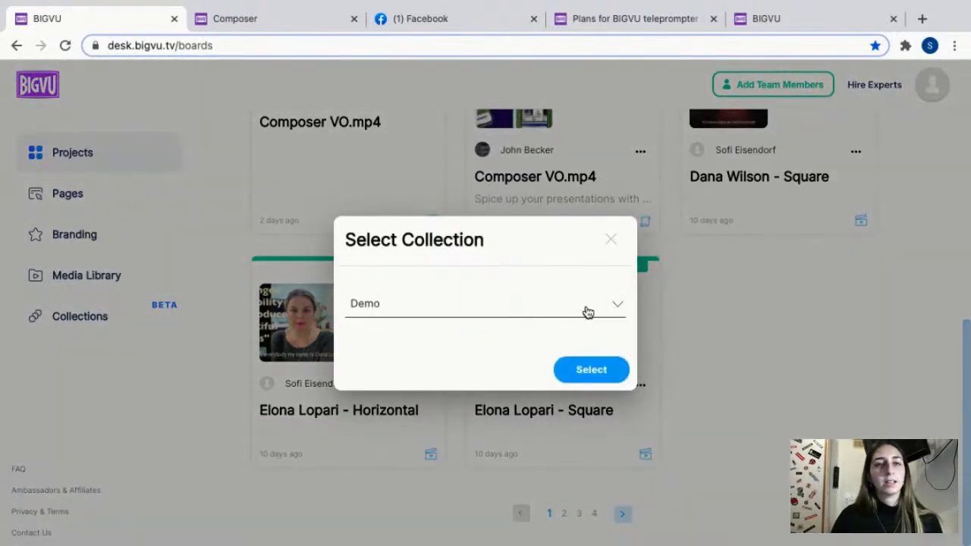
pyautogui.click(584, 311)
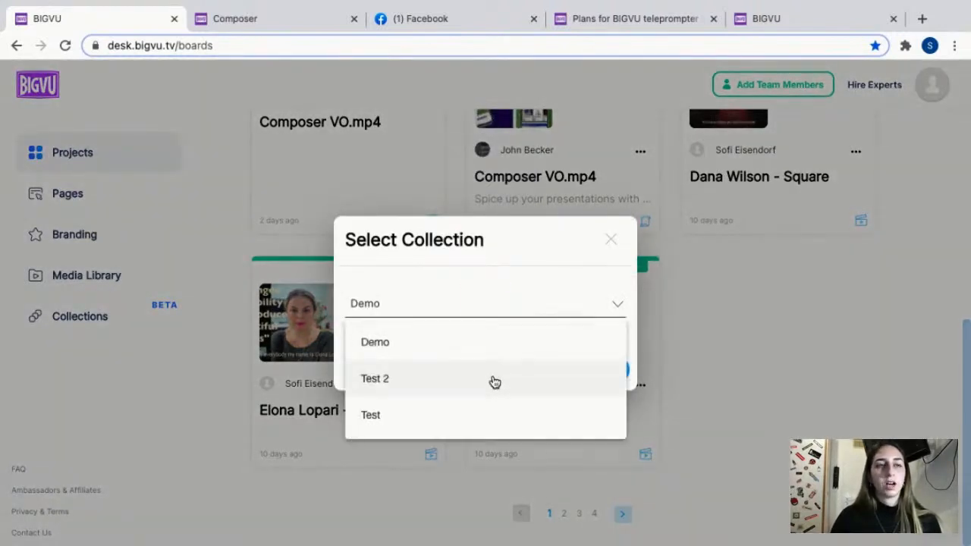
pyautogui.click(611, 243)
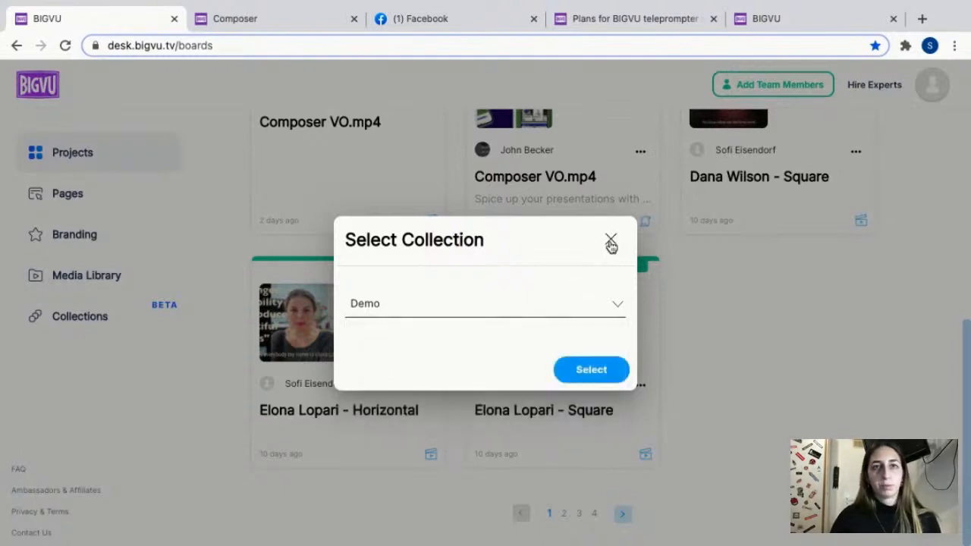
pyautogui.click(612, 243)
pyautogui.scroll(5, 806, 332)
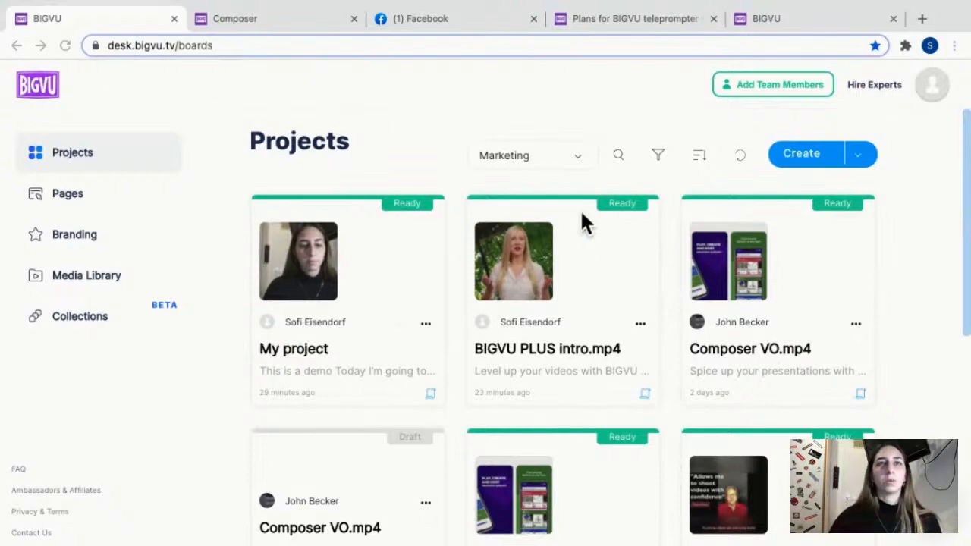
# Switch to the BIGVU pricing page and compare the prices and features of the Starter, Plus and Workgroup plans.
pyautogui.click(808, 20)
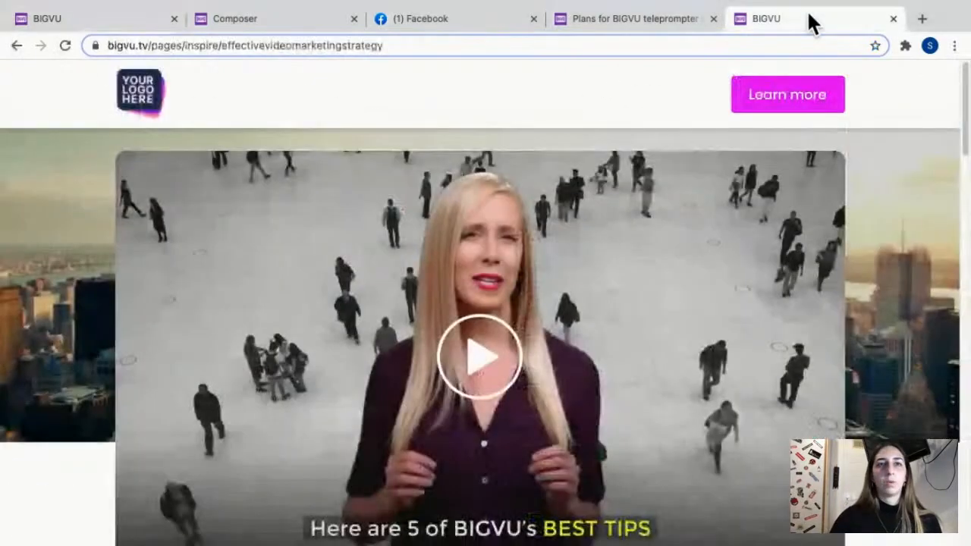
pyautogui.click(667, 25)
pyautogui.scroll(-1, 675, 345)
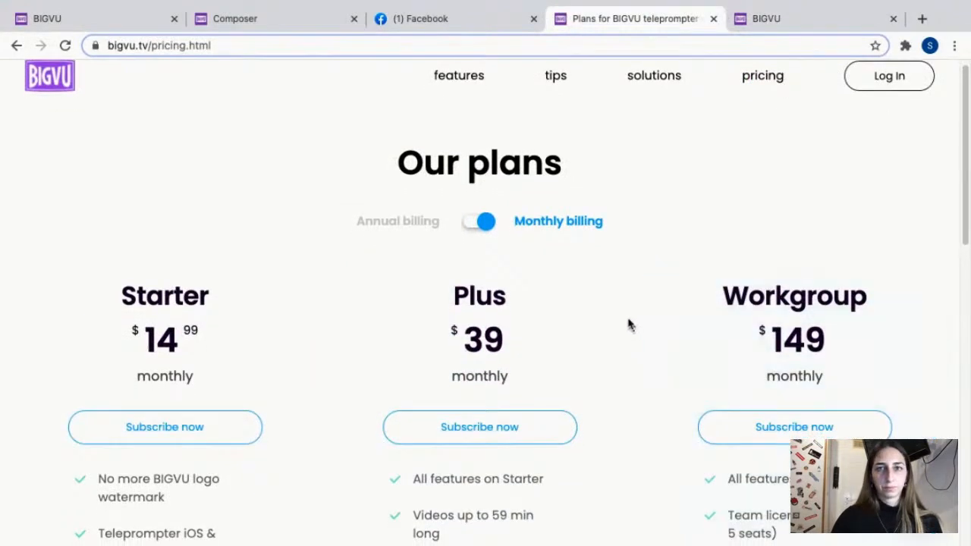
pyautogui.scroll(-1, 629, 319)
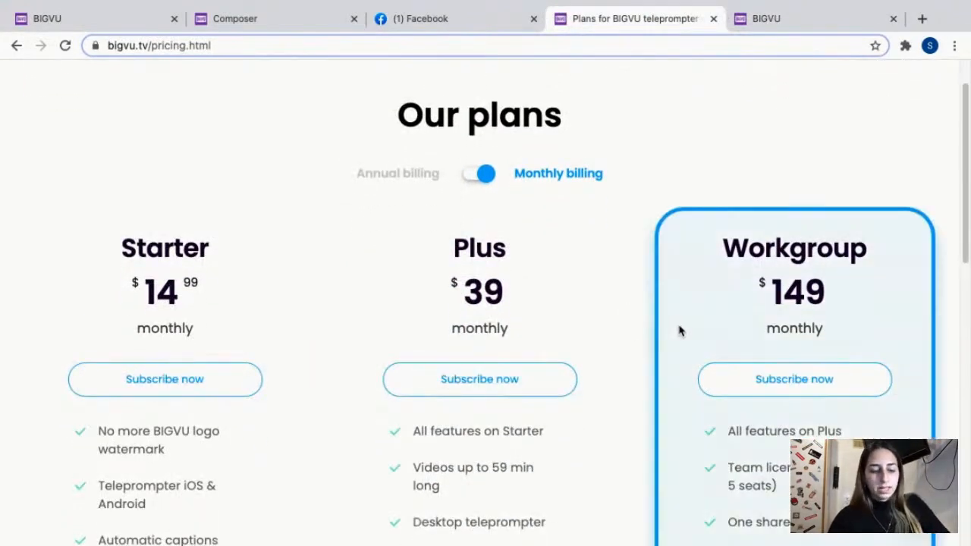
pyautogui.scroll(1, 623, 276)
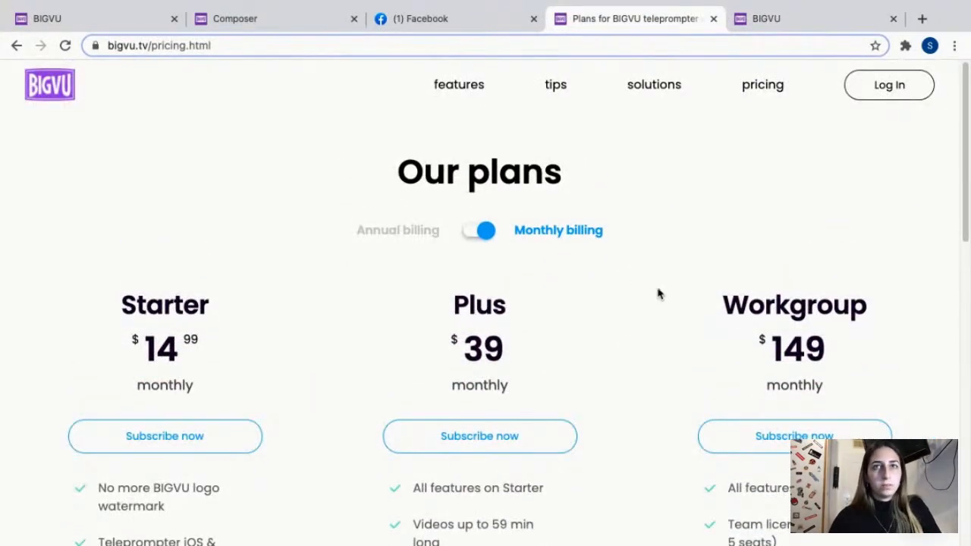
pyautogui.scroll(-1, 652, 288)
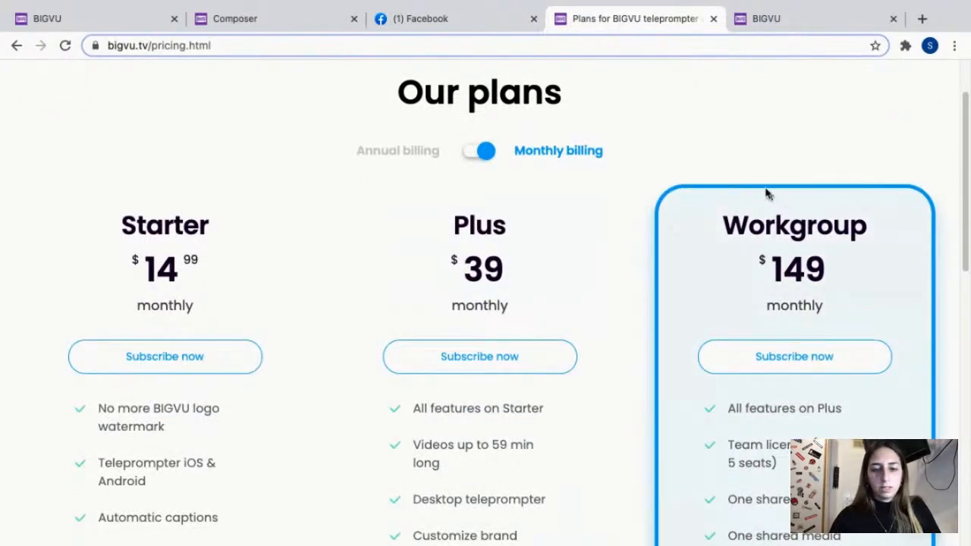
pyautogui.scroll(1, 710, 154)
pyautogui.scroll(-6, 715, 159)
pyautogui.scroll(-5, 715, 159)
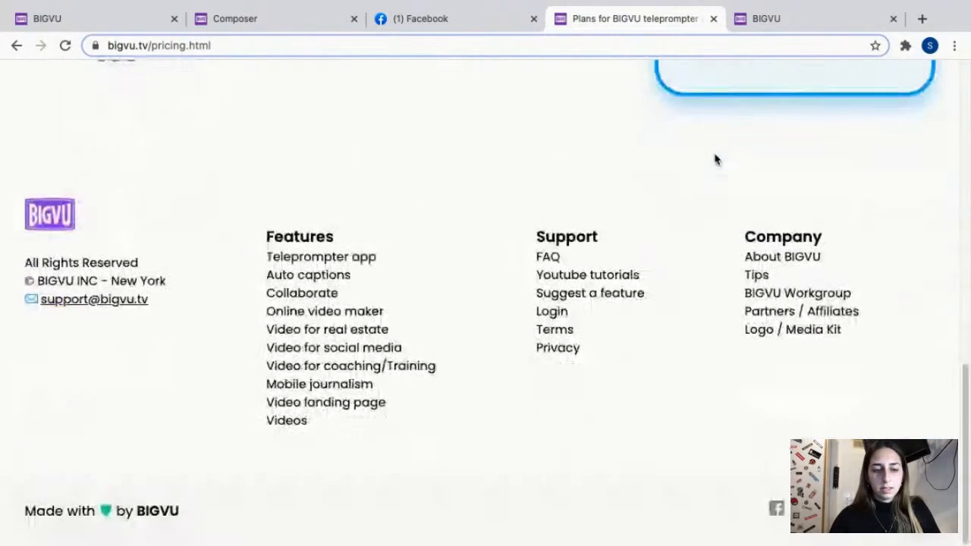
pyautogui.scroll(10, 715, 159)
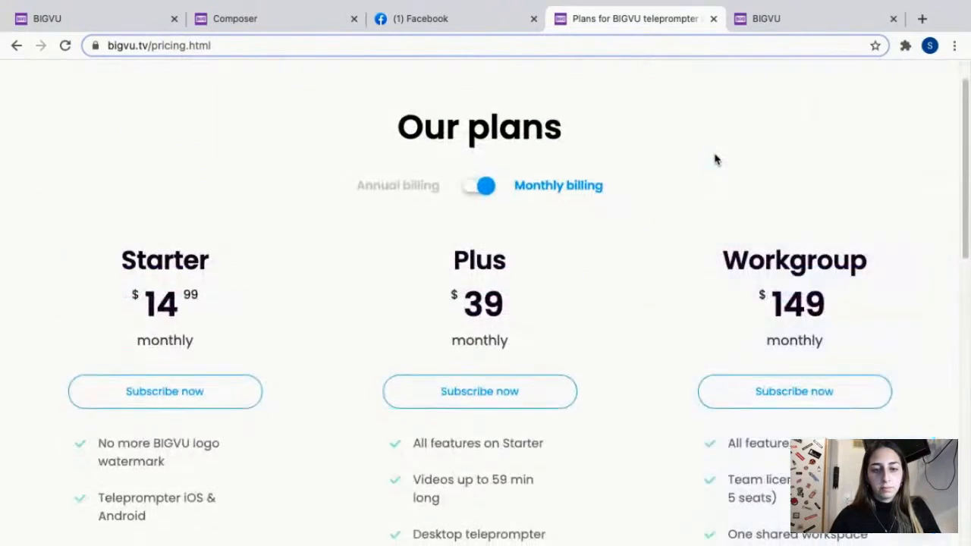
pyautogui.scroll(-1, 715, 158)
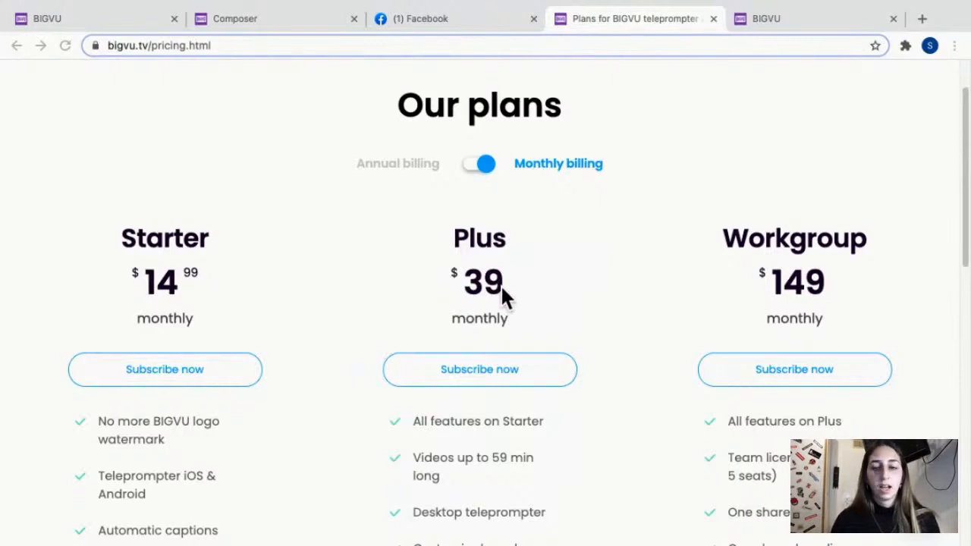
pyautogui.scroll(-3, 501, 292)
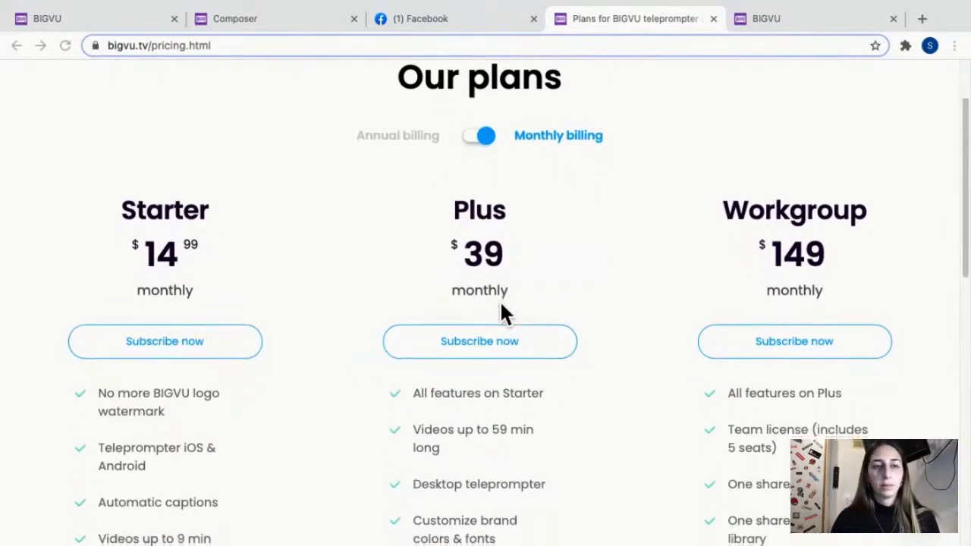
pyautogui.scroll(-1, 494, 316)
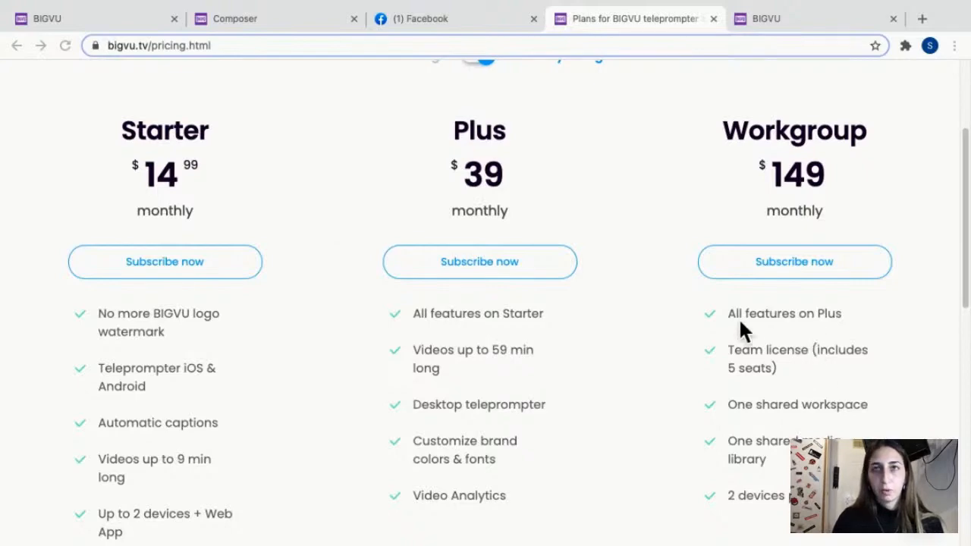
pyautogui.scroll(-15, 901, 369)
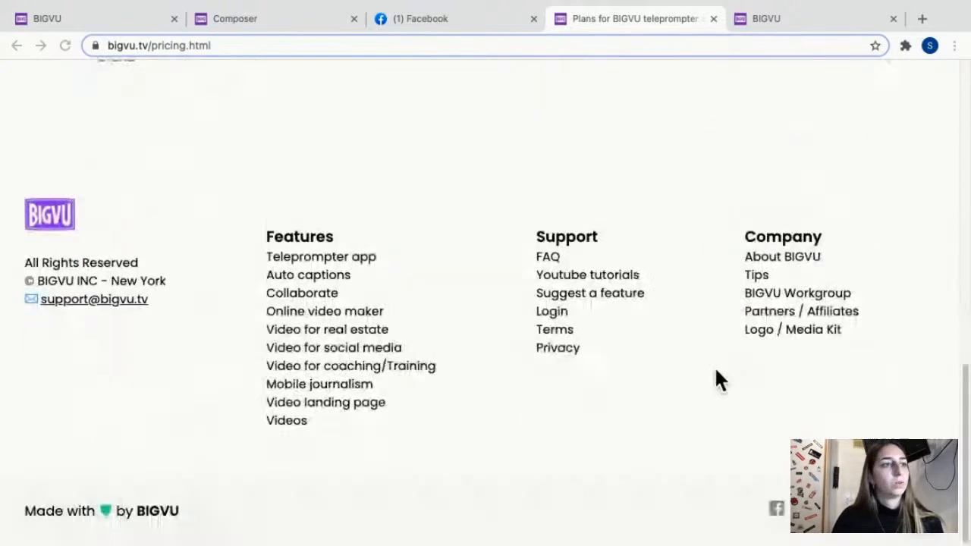
pyautogui.scroll(20, 714, 365)
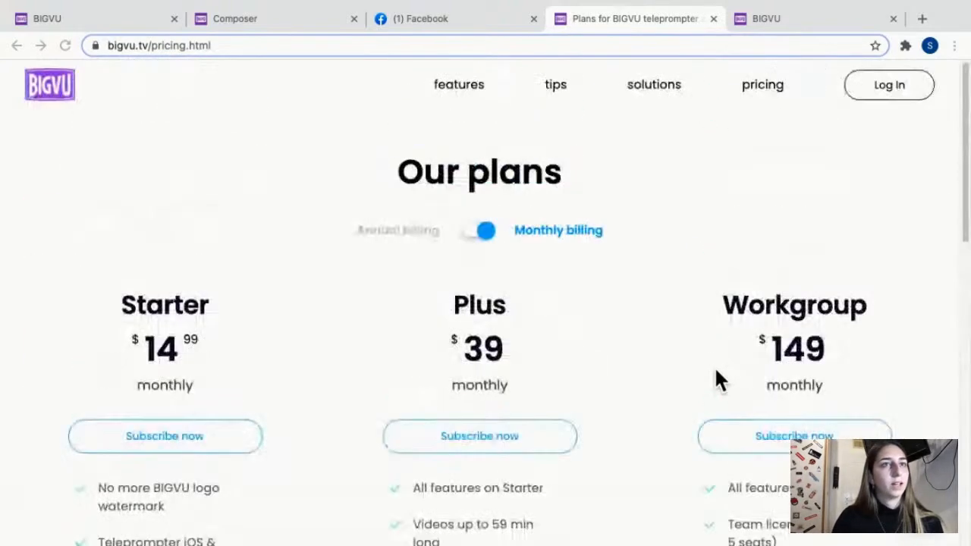
# Switch the plan prices to annual billing and back to monthly billing, and review the plans' feature lists.
pyautogui.click(488, 228)
pyautogui.click(488, 228)
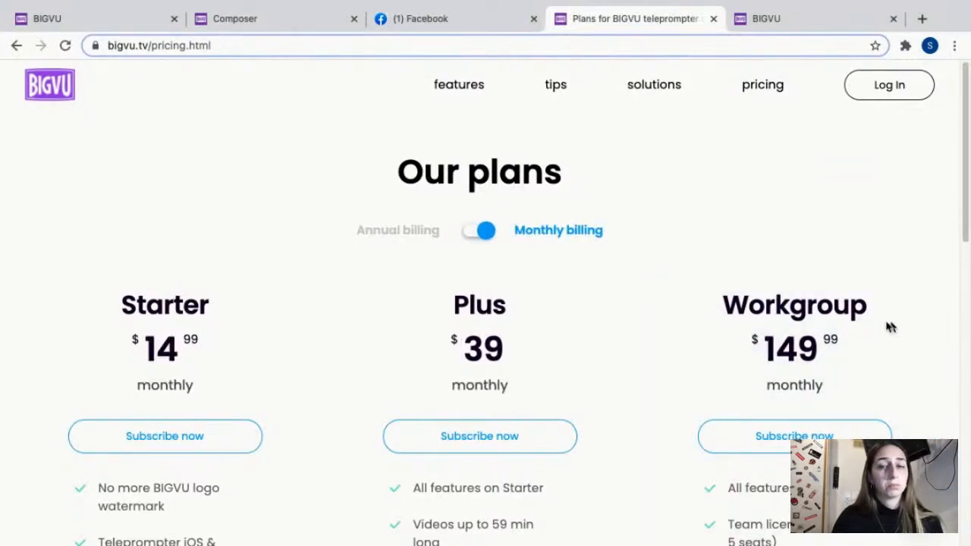
pyautogui.scroll(-3, 893, 347)
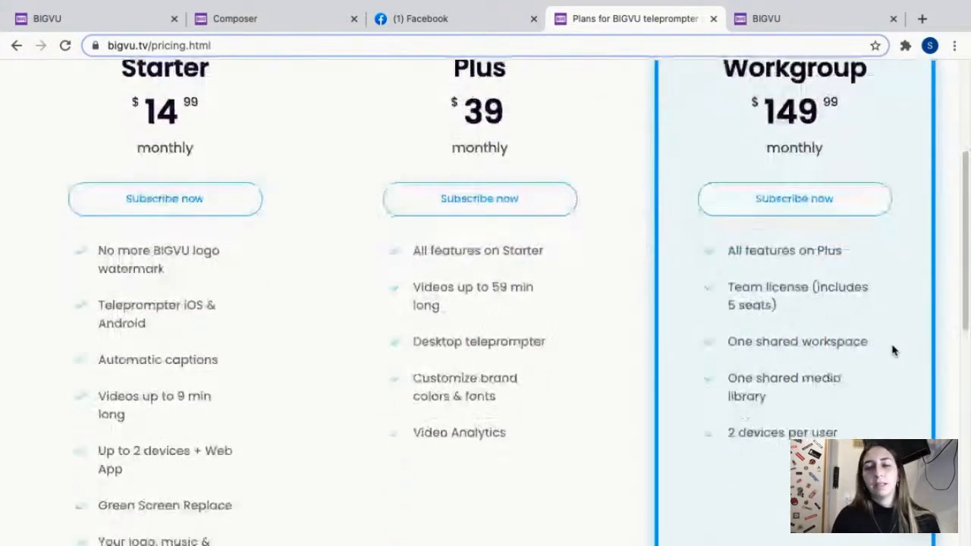
pyautogui.scroll(3, 872, 364)
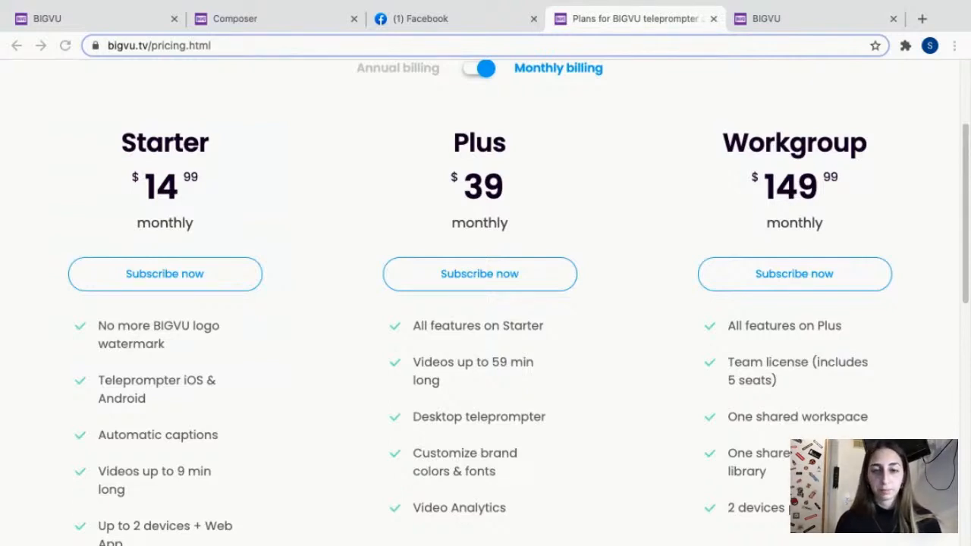
# Return to the BIGVU Projects page and check the workspaces available besides Marketing.
pyautogui.click(93, 18)
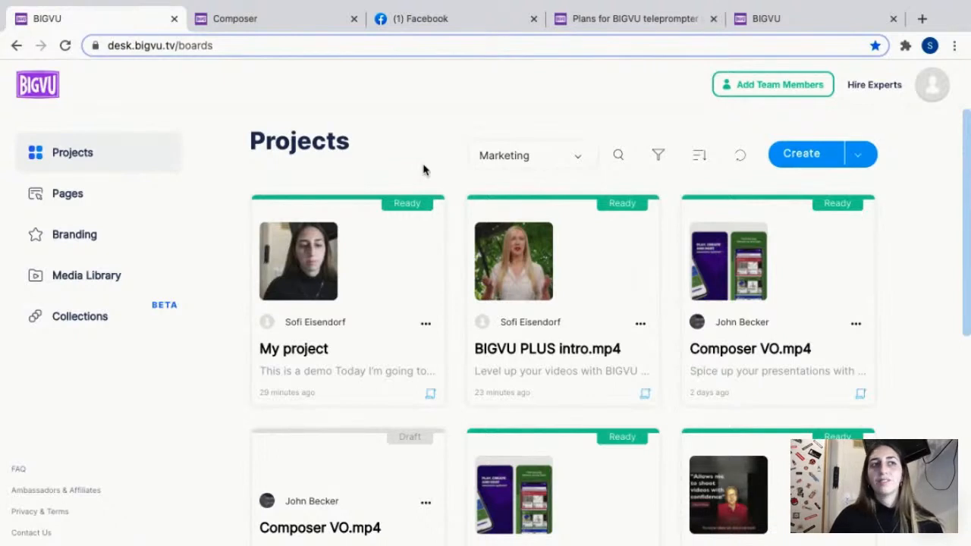
pyautogui.click(504, 158)
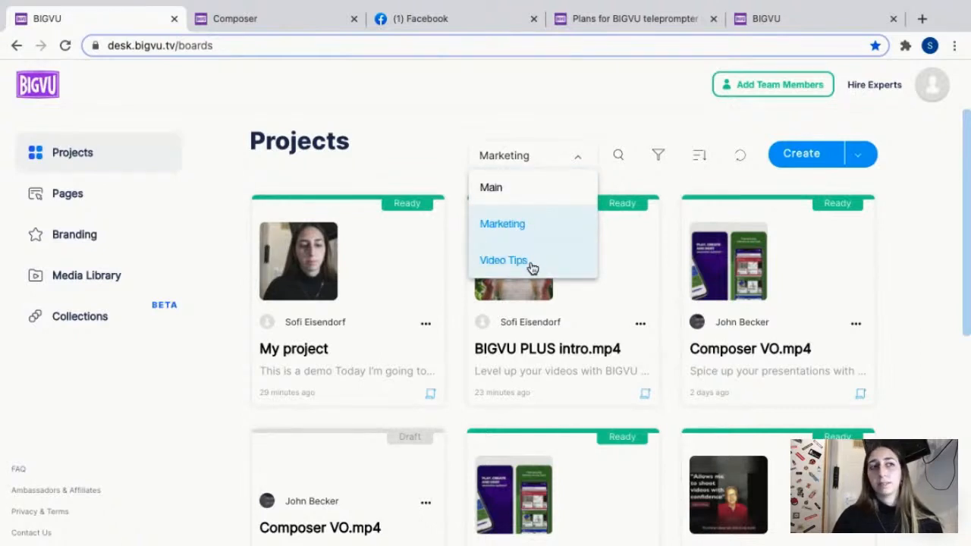
pyautogui.click(403, 156)
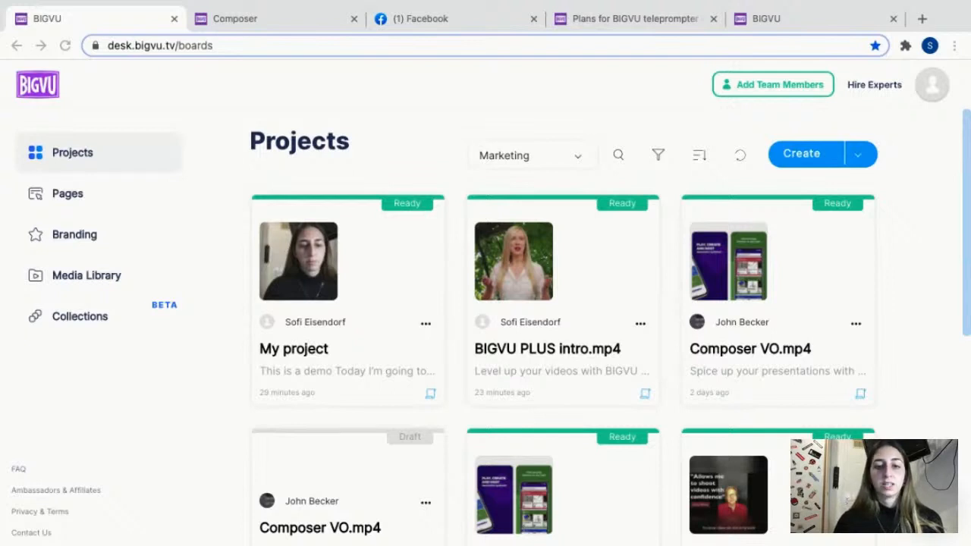
# View the team member list of the Main workspace and return to the Projects page.
pyautogui.click(786, 89)
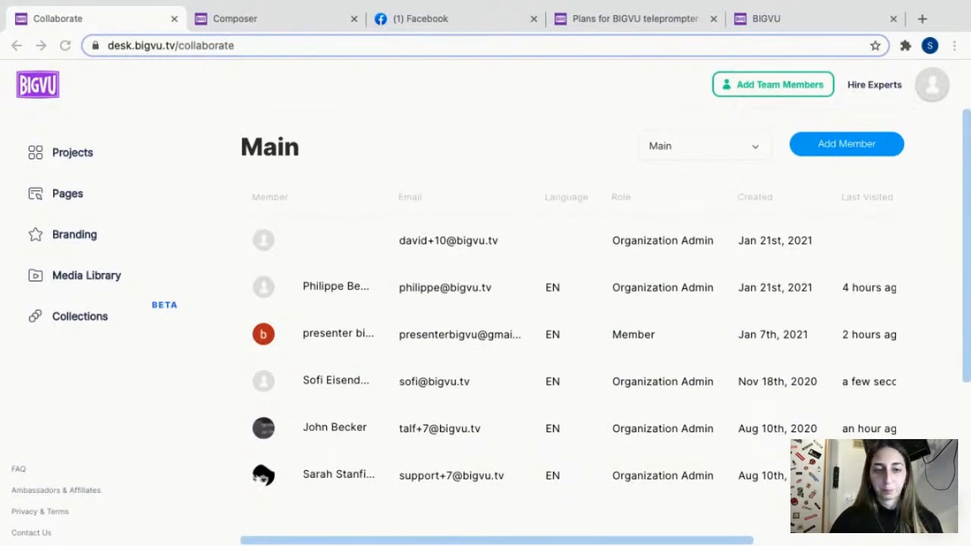
pyautogui.click(38, 87)
pyautogui.click(38, 87)
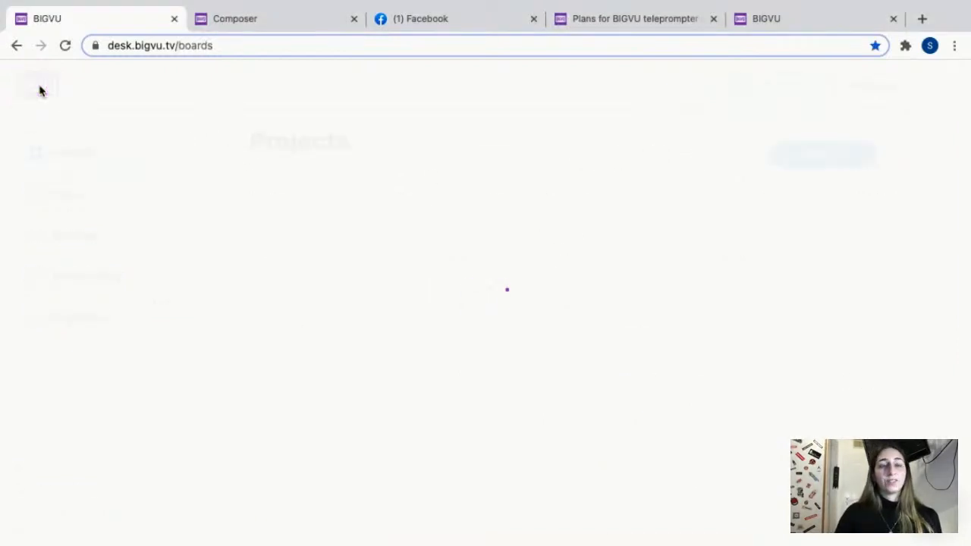